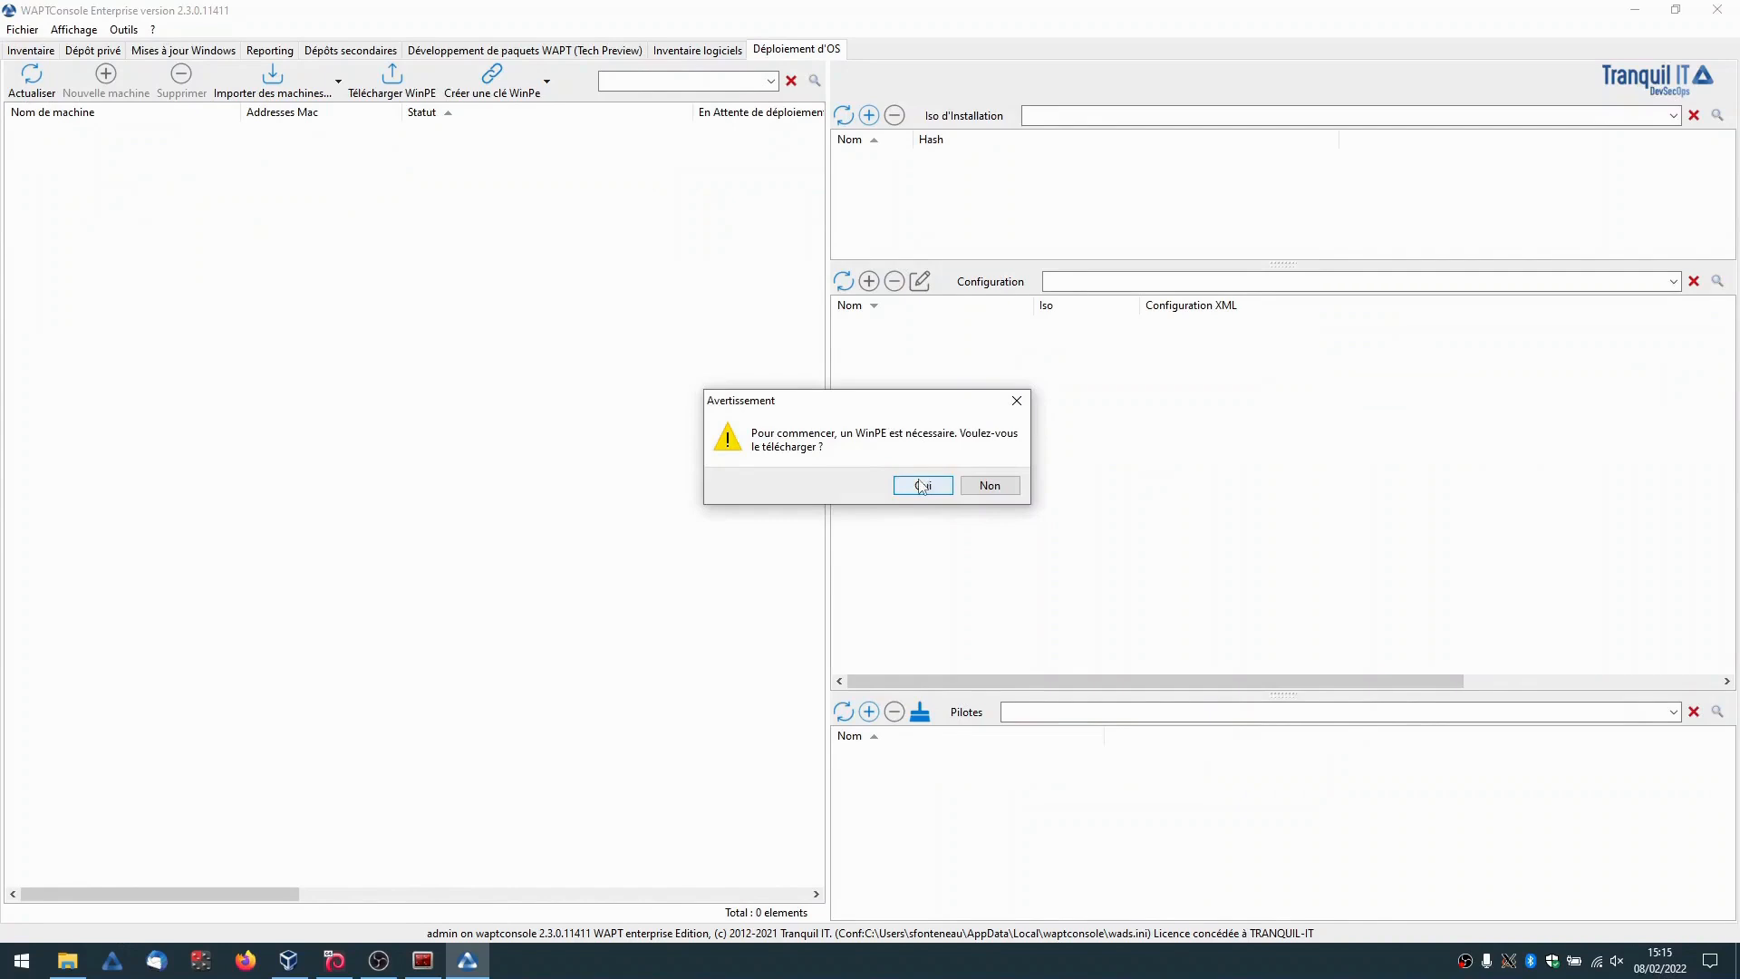
Accept the WinPE download, choosing a keyboard layout filtered by "fr" and the testwads certificate.
{"action": "left_click", "coordinate": [922, 488]}
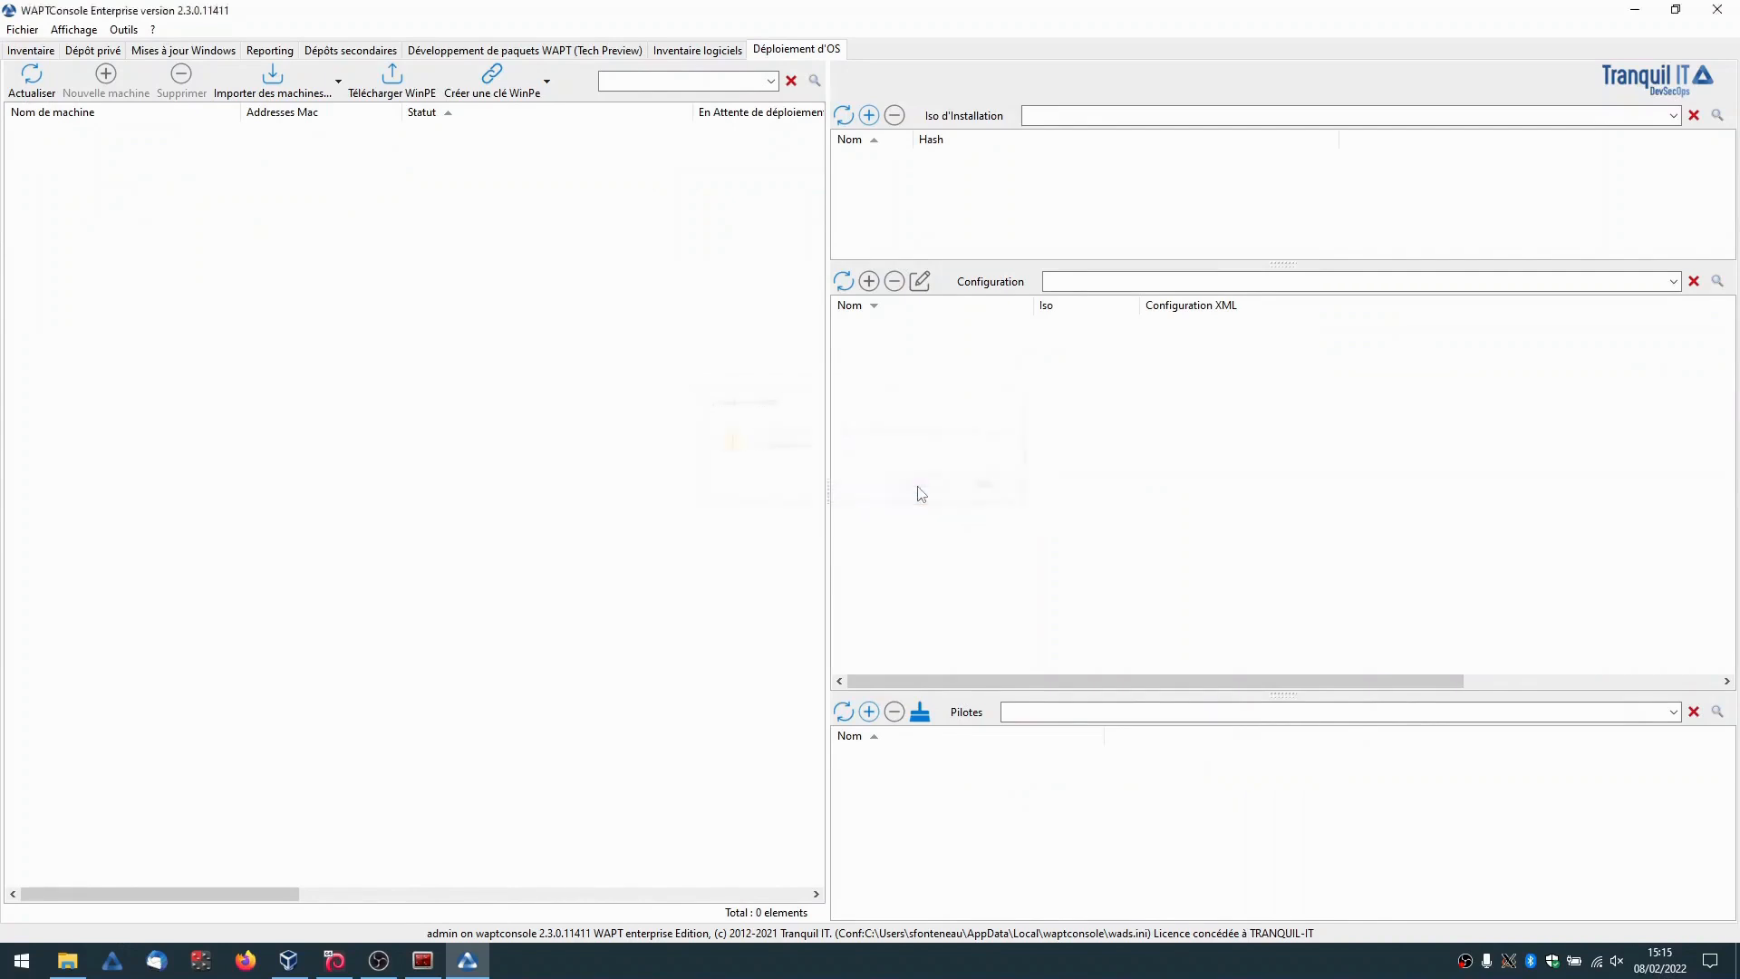
{"action": "type", "text": "fr"}
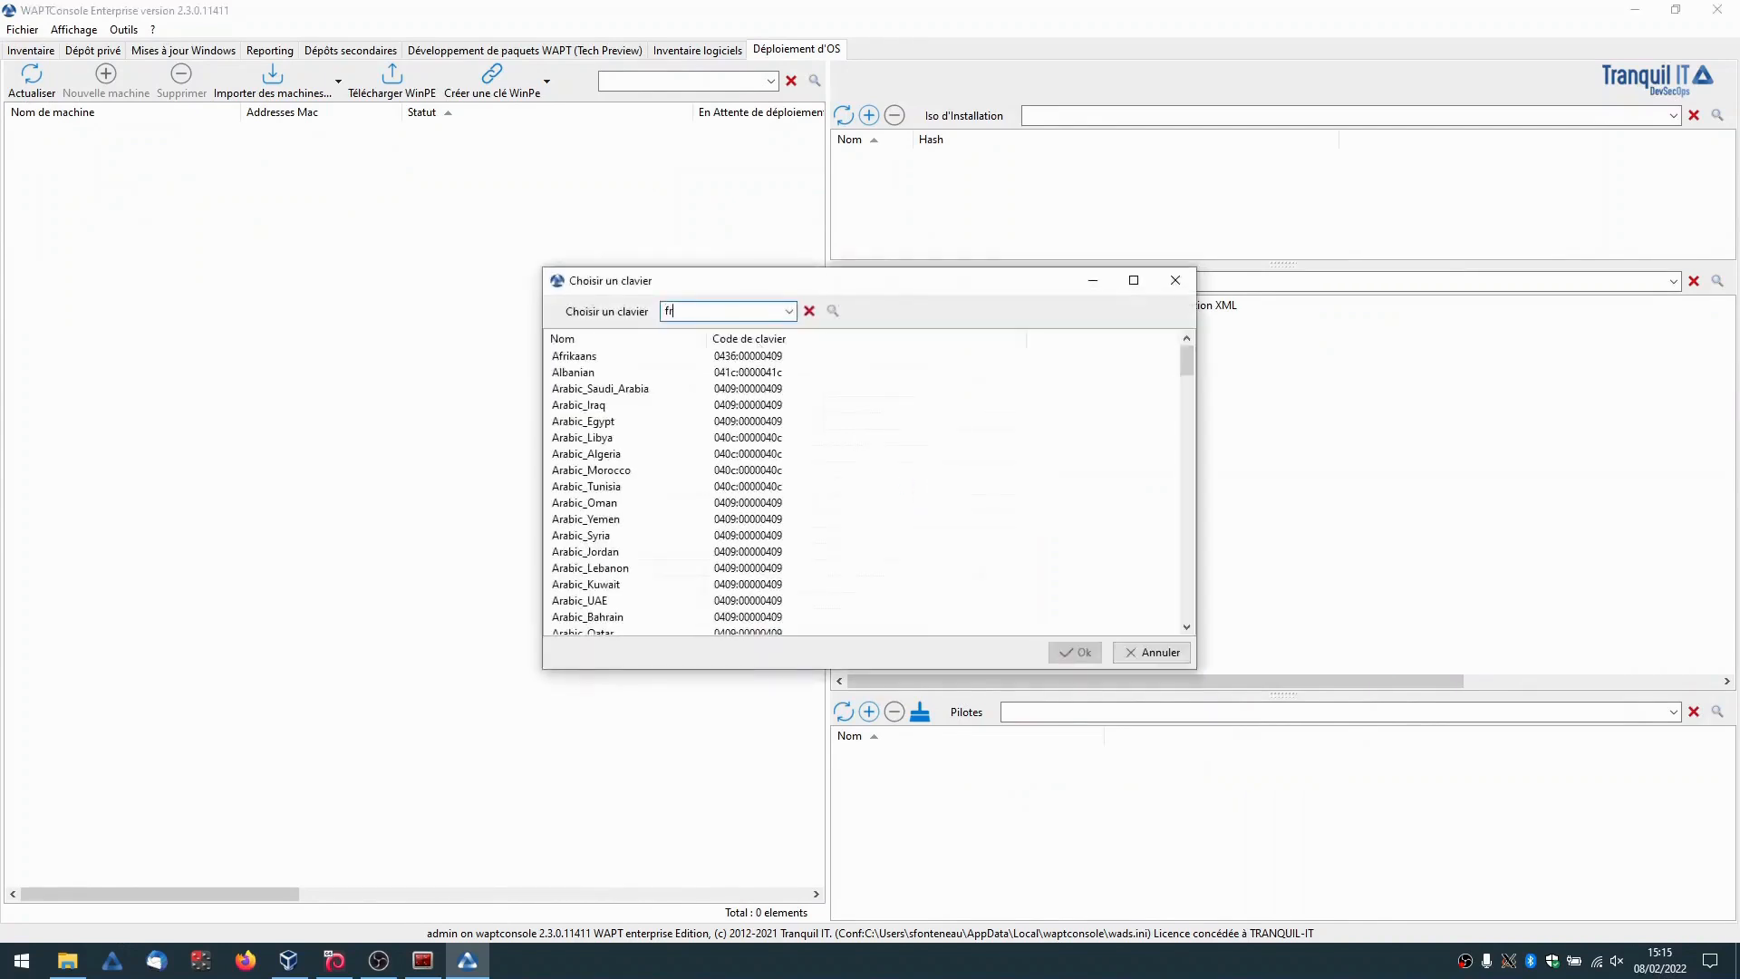
{"action": "left_click", "coordinate": [647, 356]}
{"action": "left_click", "coordinate": [1058, 641]}
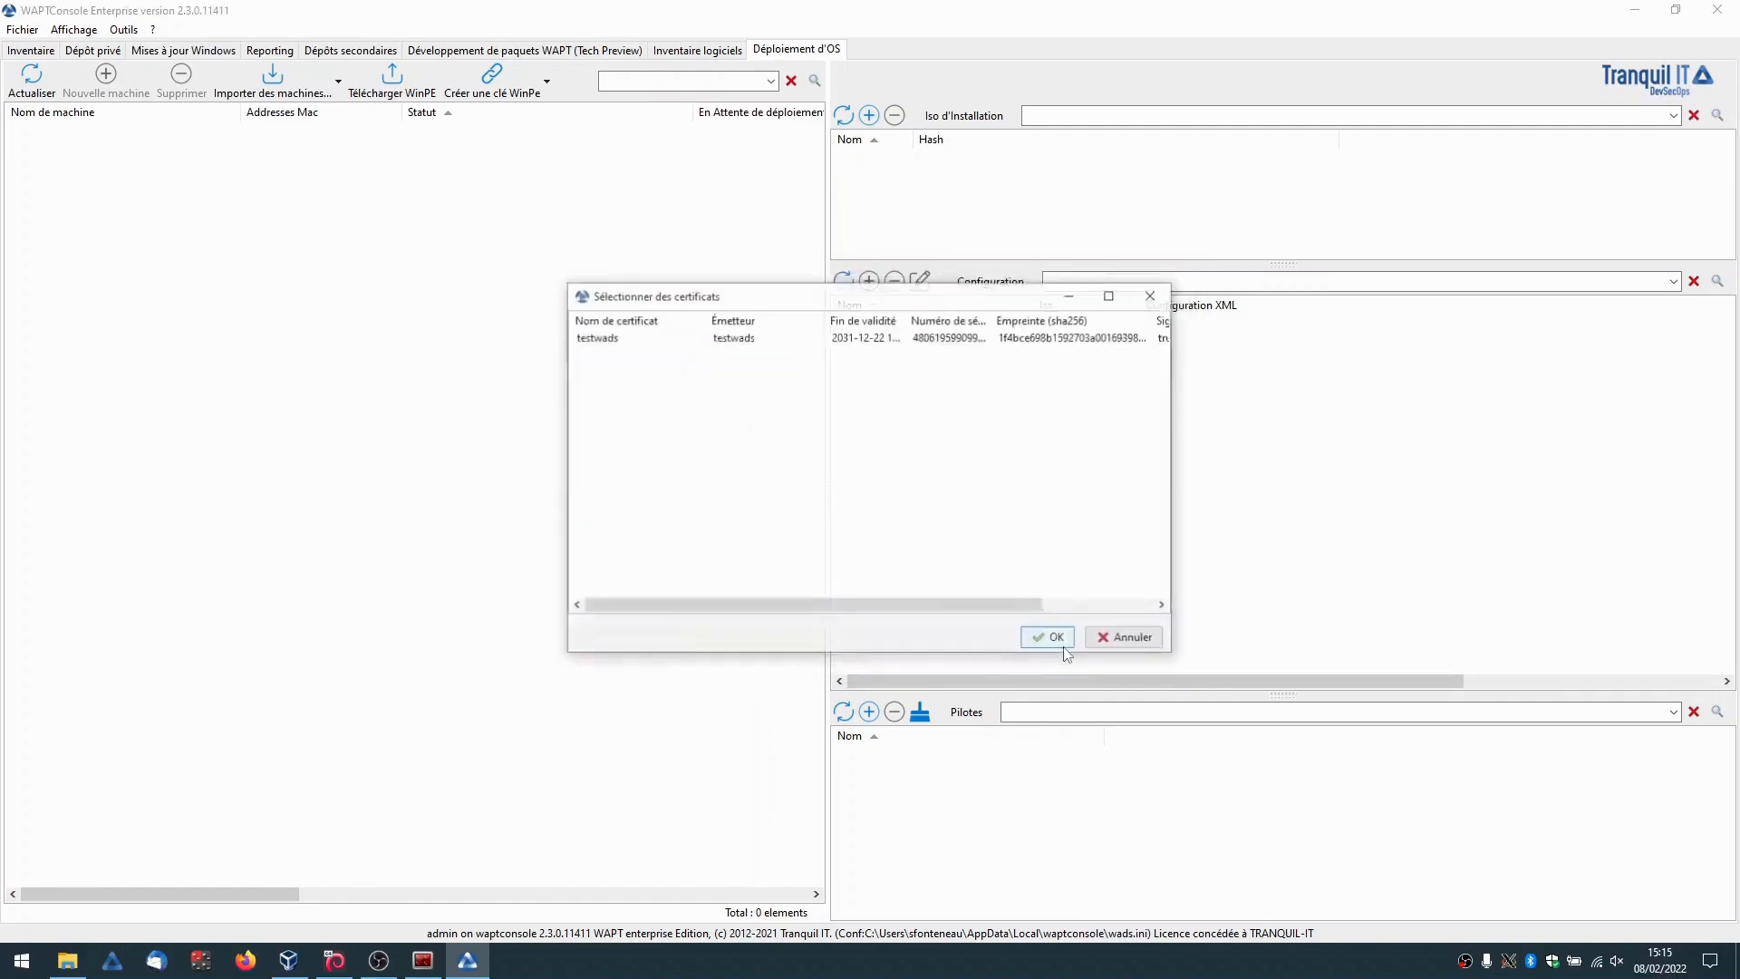
{"action": "left_click", "coordinate": [680, 341]}
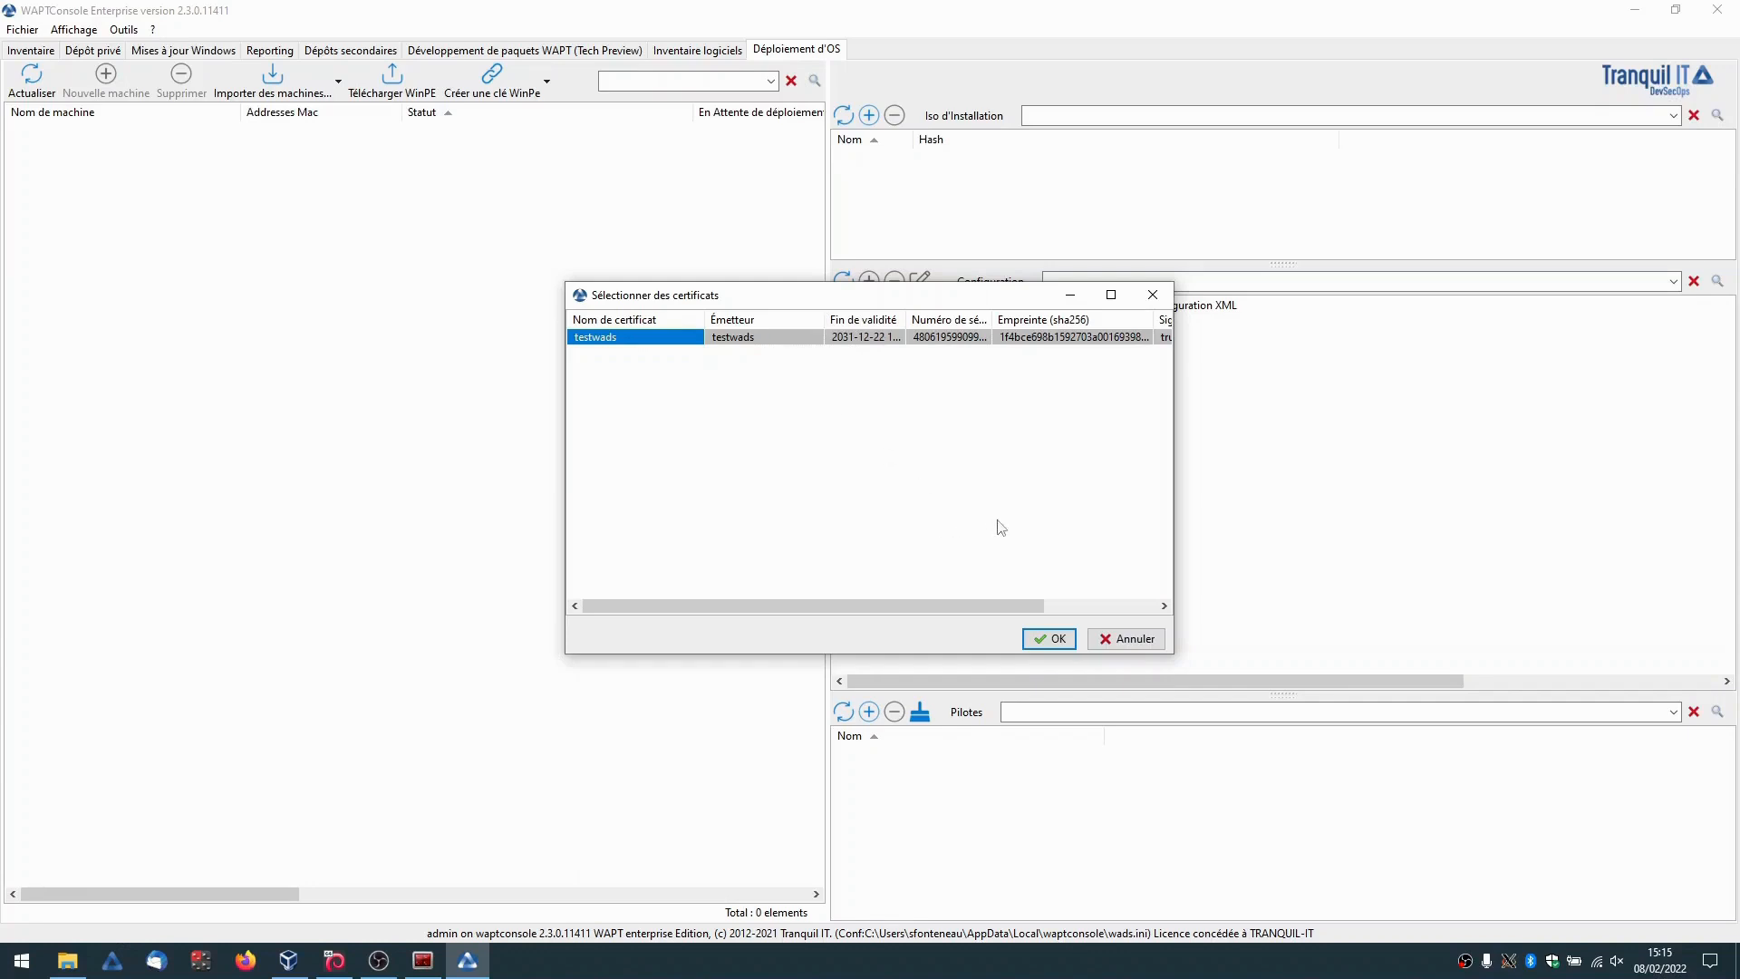
{"action": "left_click", "coordinate": [1054, 640]}
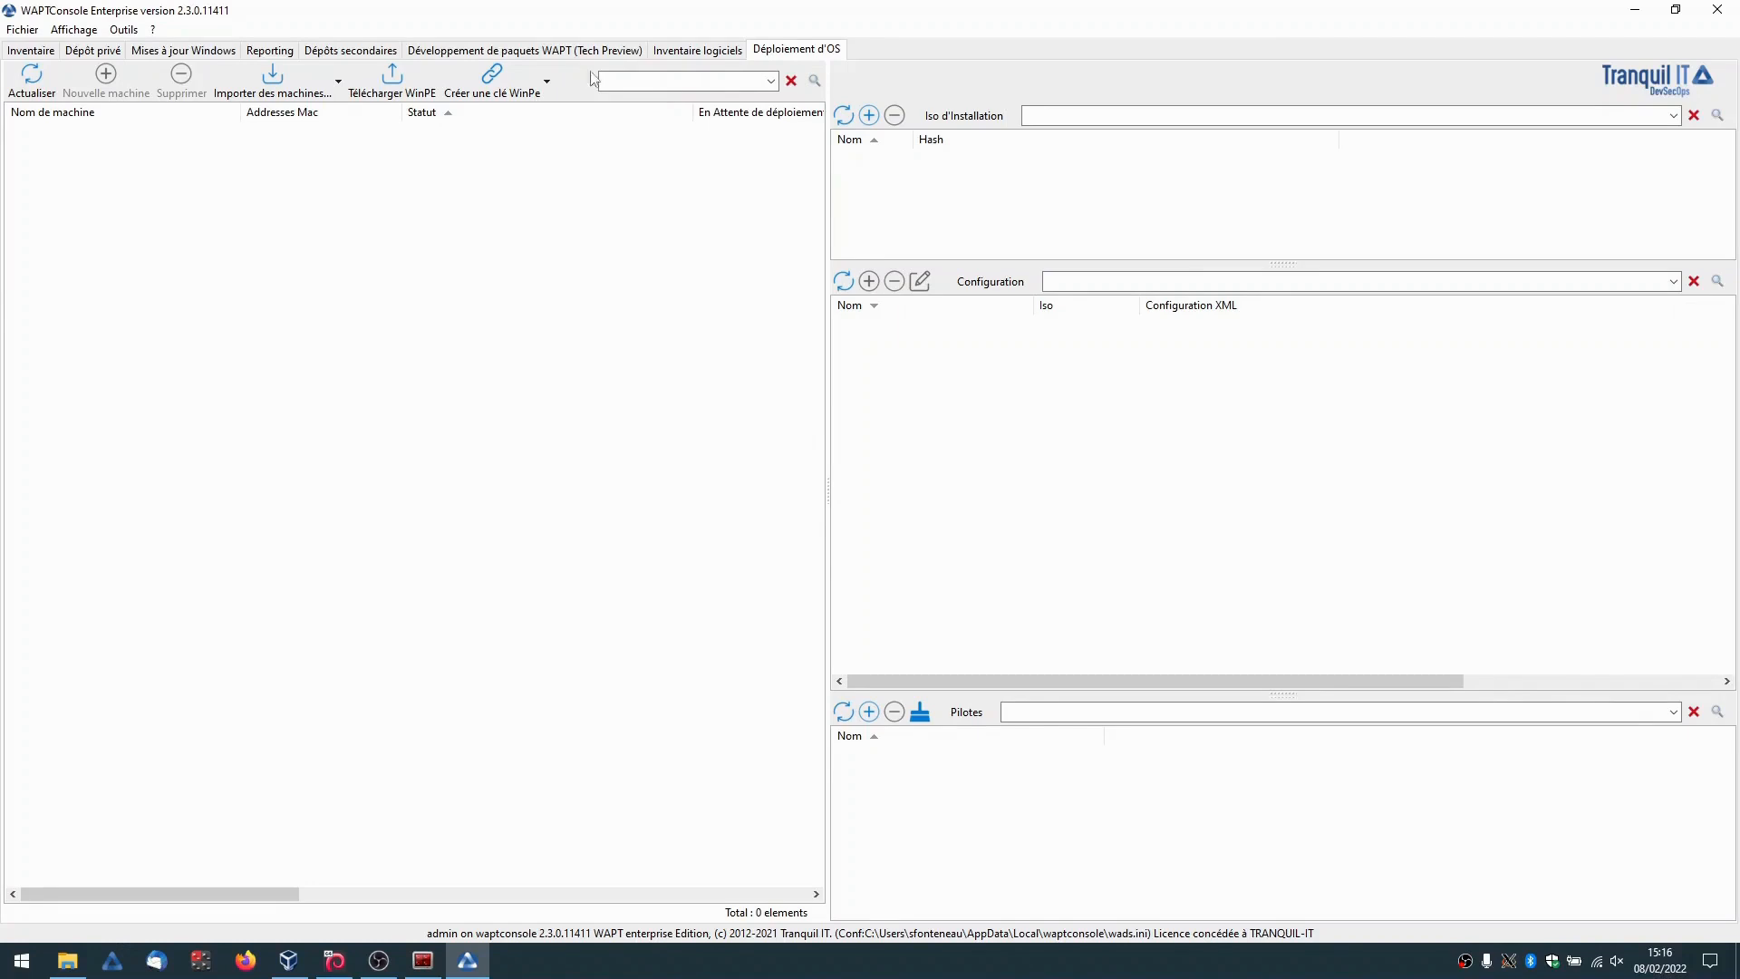
Upload an installation ISO named win10 from C:\wads\iso, using SW_DVD9_Win_Pro_10_21H1.2_64BIT_French_Pro_Ent_EDU_N_MLF_X22-71236.ISO.
{"action": "left_click", "coordinate": [868, 115]}
{"action": "type", "text": "win10"}
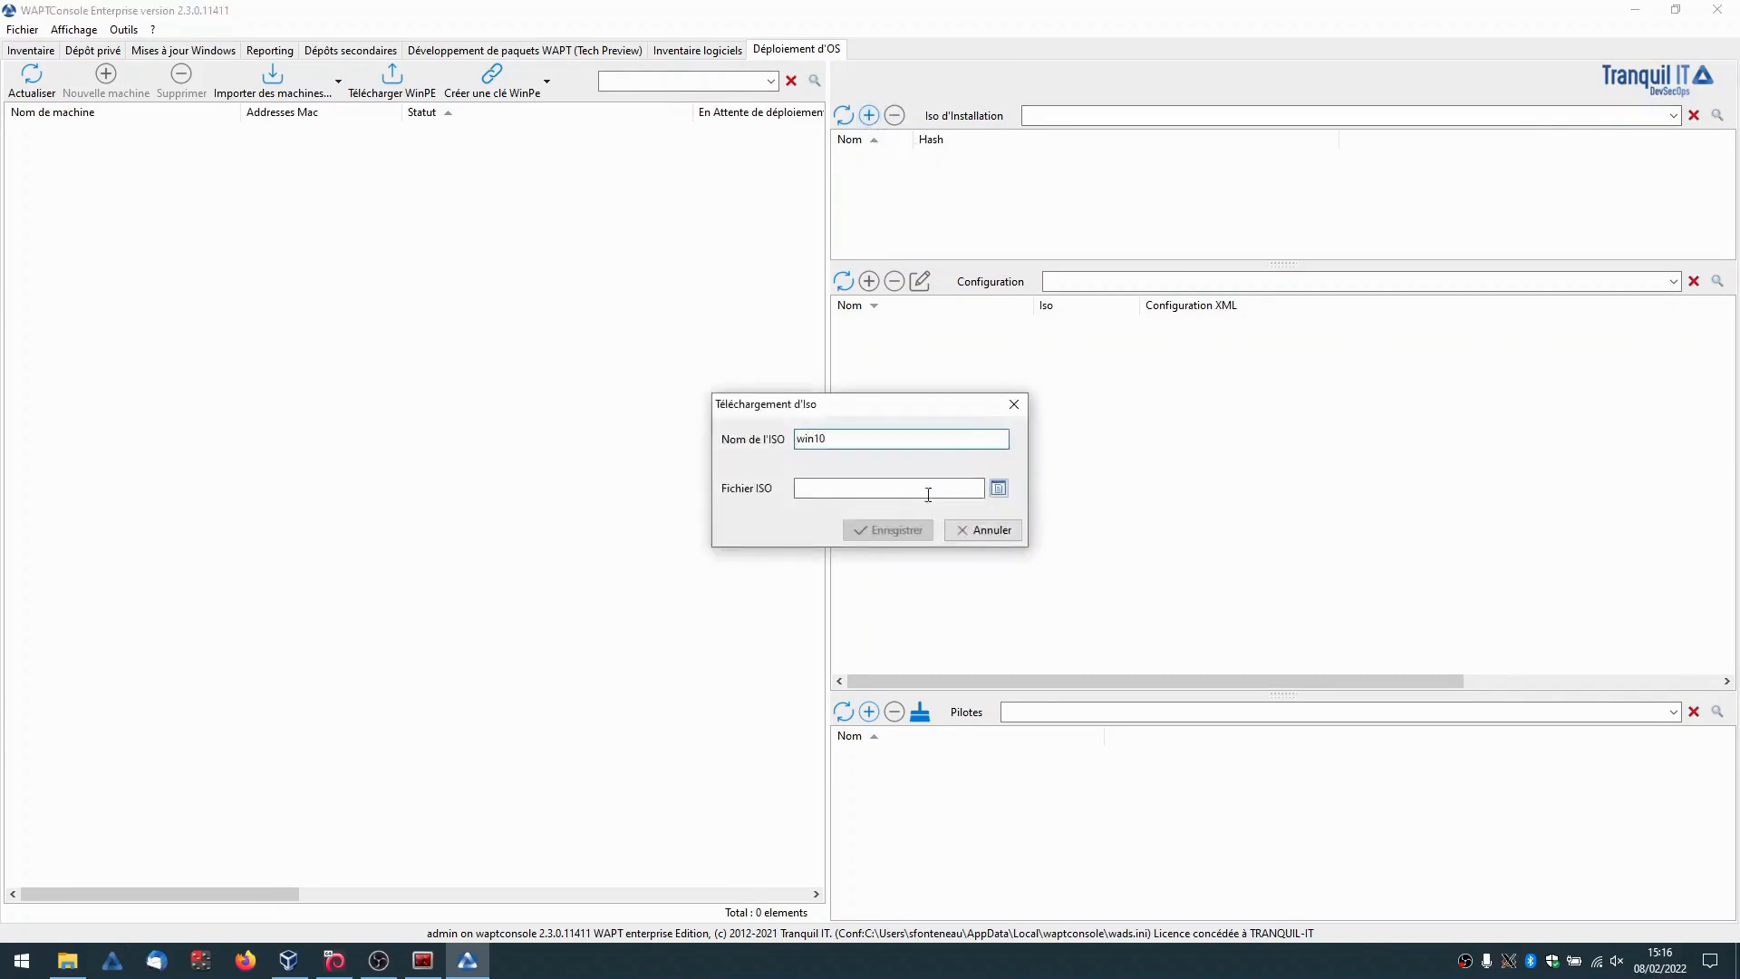
{"action": "left_click", "coordinate": [997, 490]}
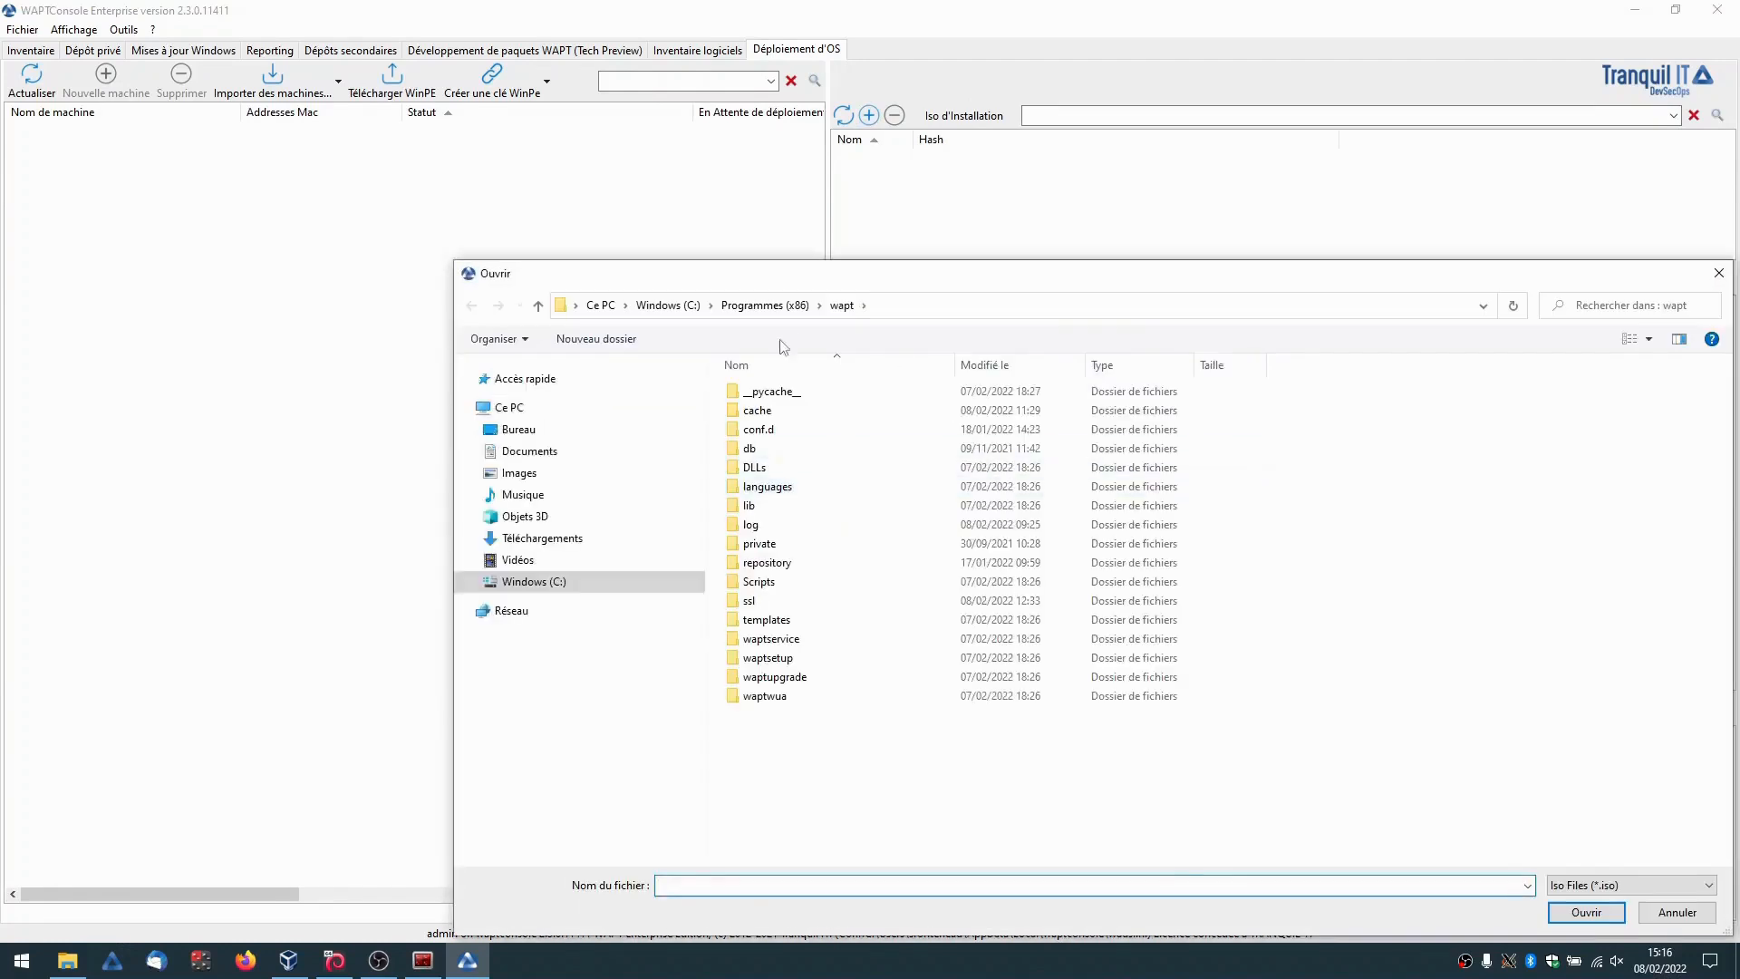
{"action": "left_click", "coordinate": [689, 308]}
{"action": "left_click", "coordinate": [857, 501]}
{"action": "key", "text": "w"}
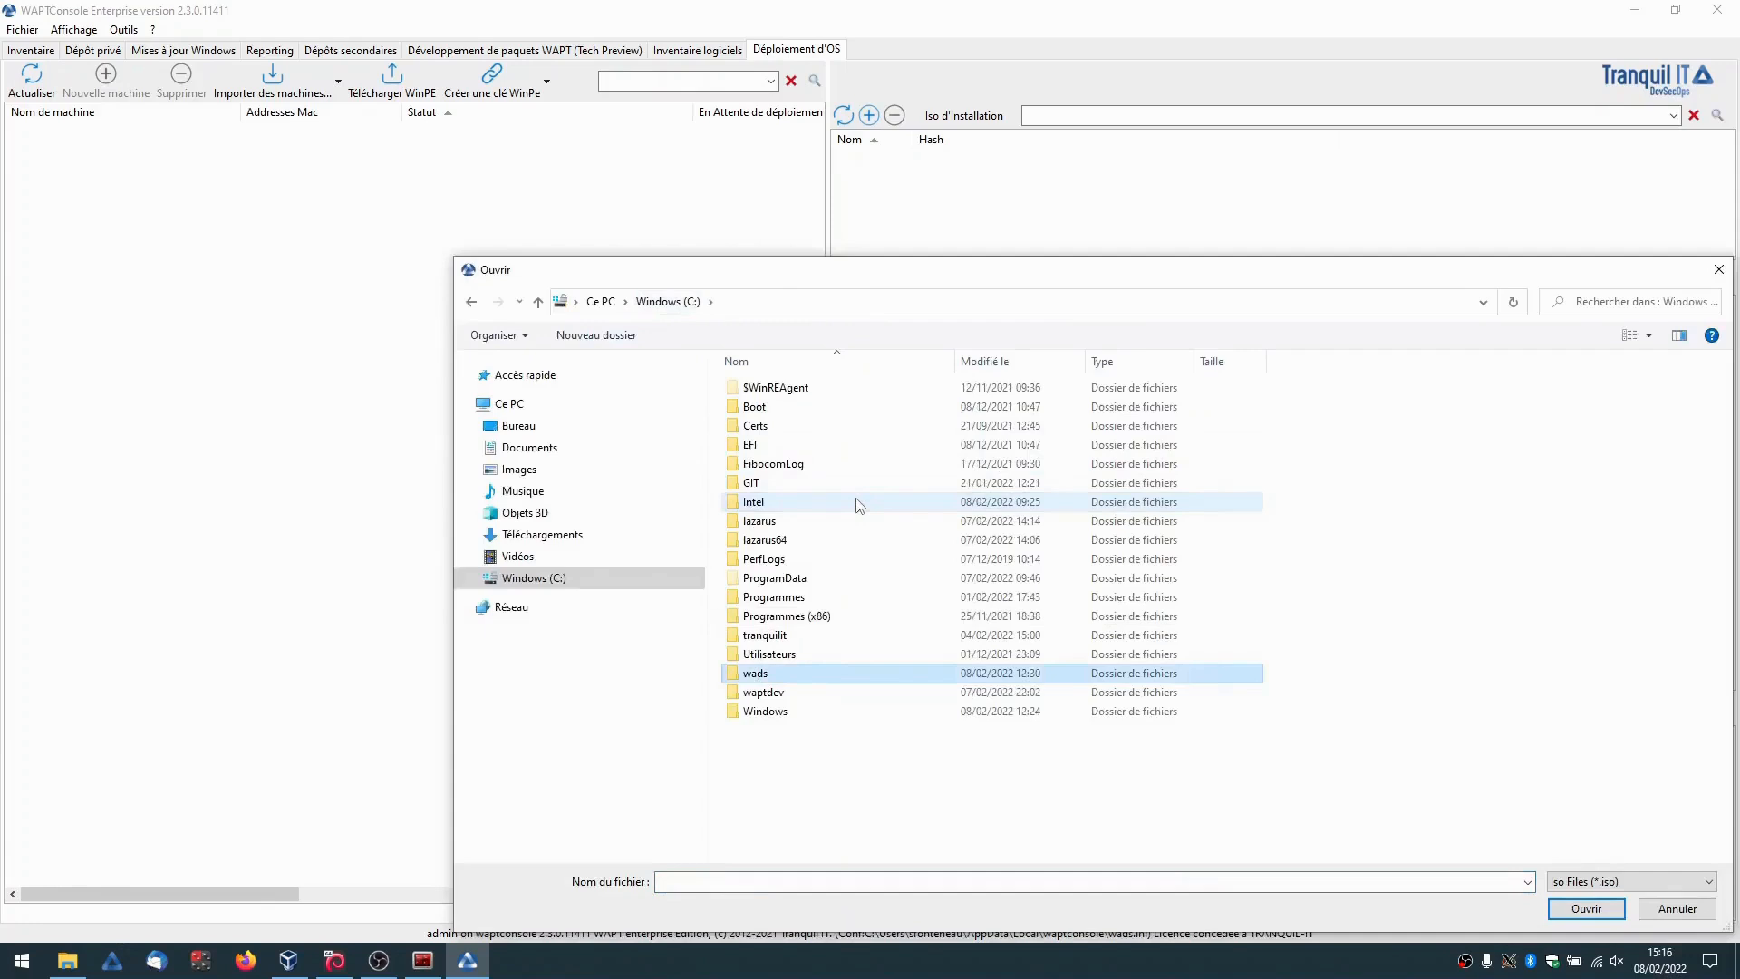
{"action": "key", "text": "Return"}
{"action": "double_click", "coordinate": [761, 410]}
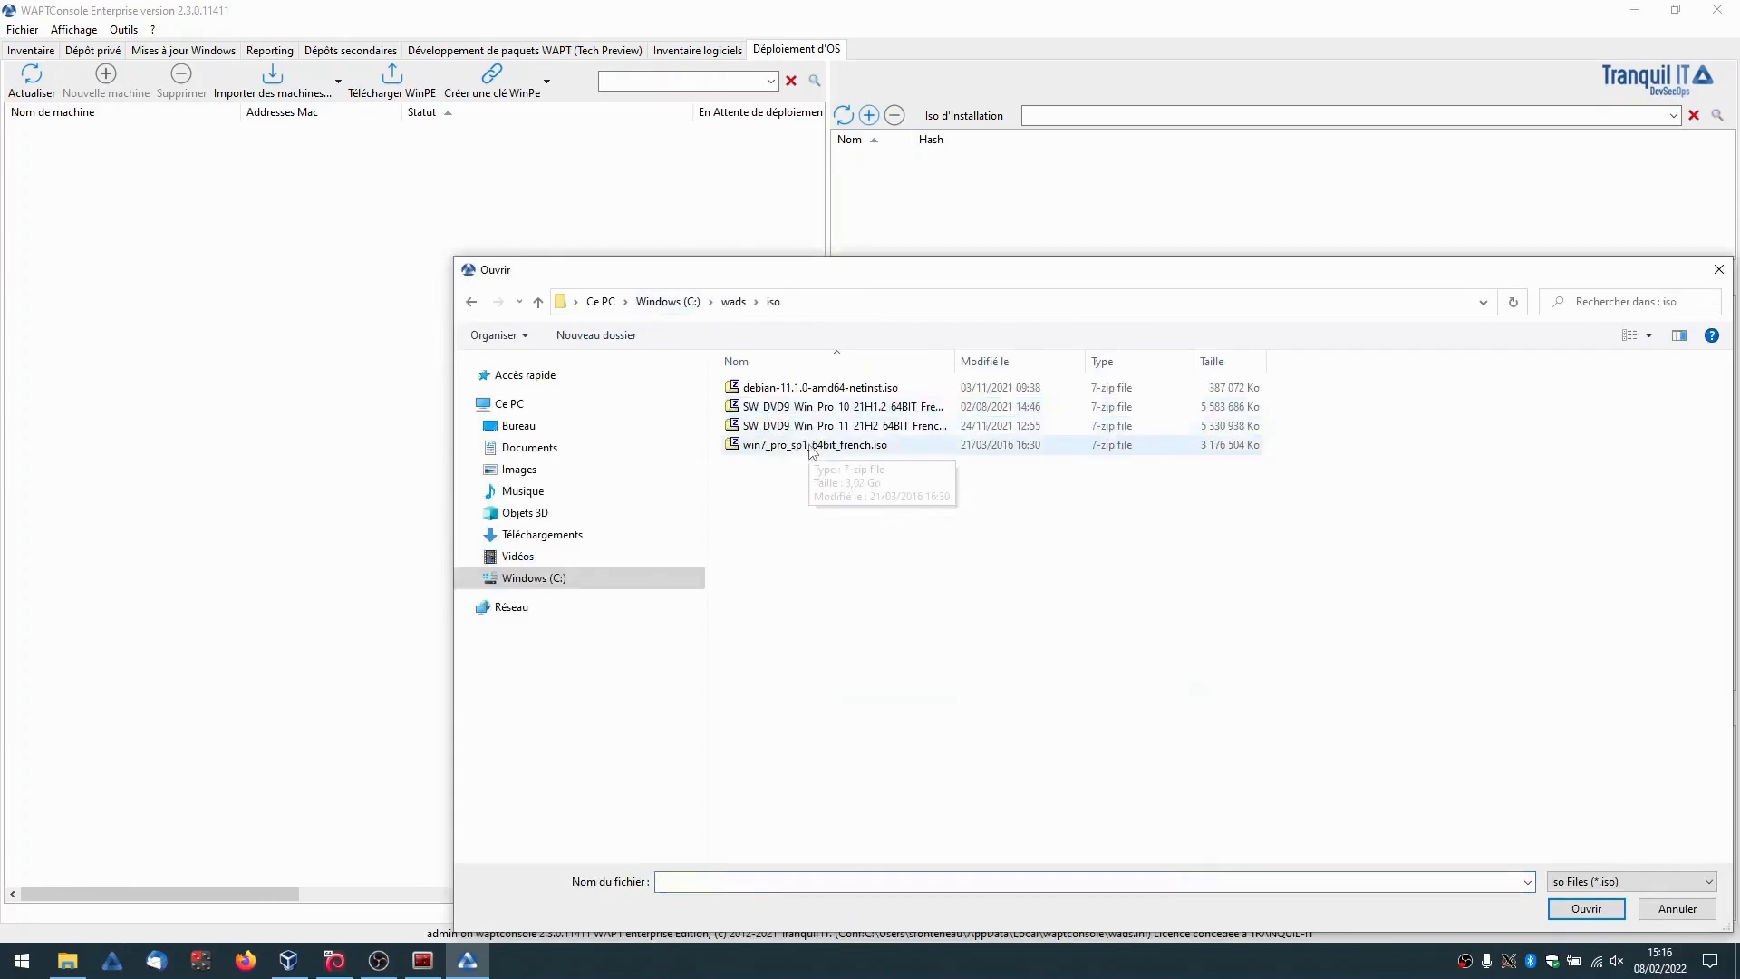
{"action": "left_click", "coordinate": [932, 407]}
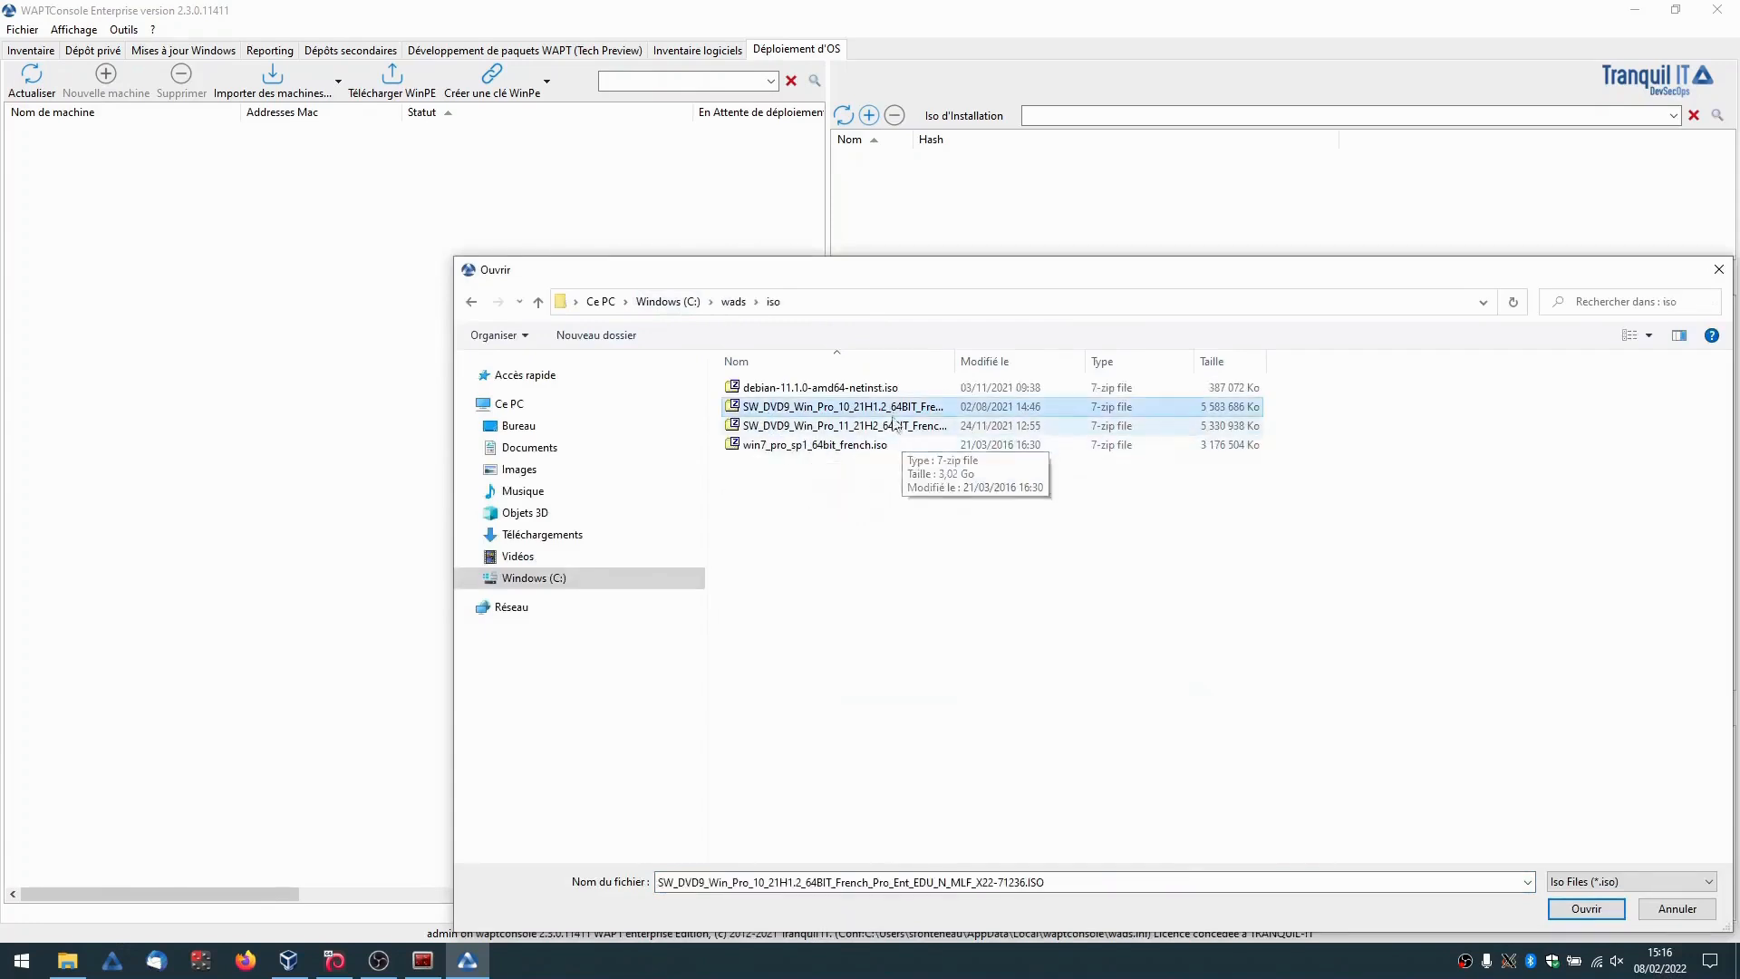
{"action": "left_click", "coordinate": [1586, 909]}
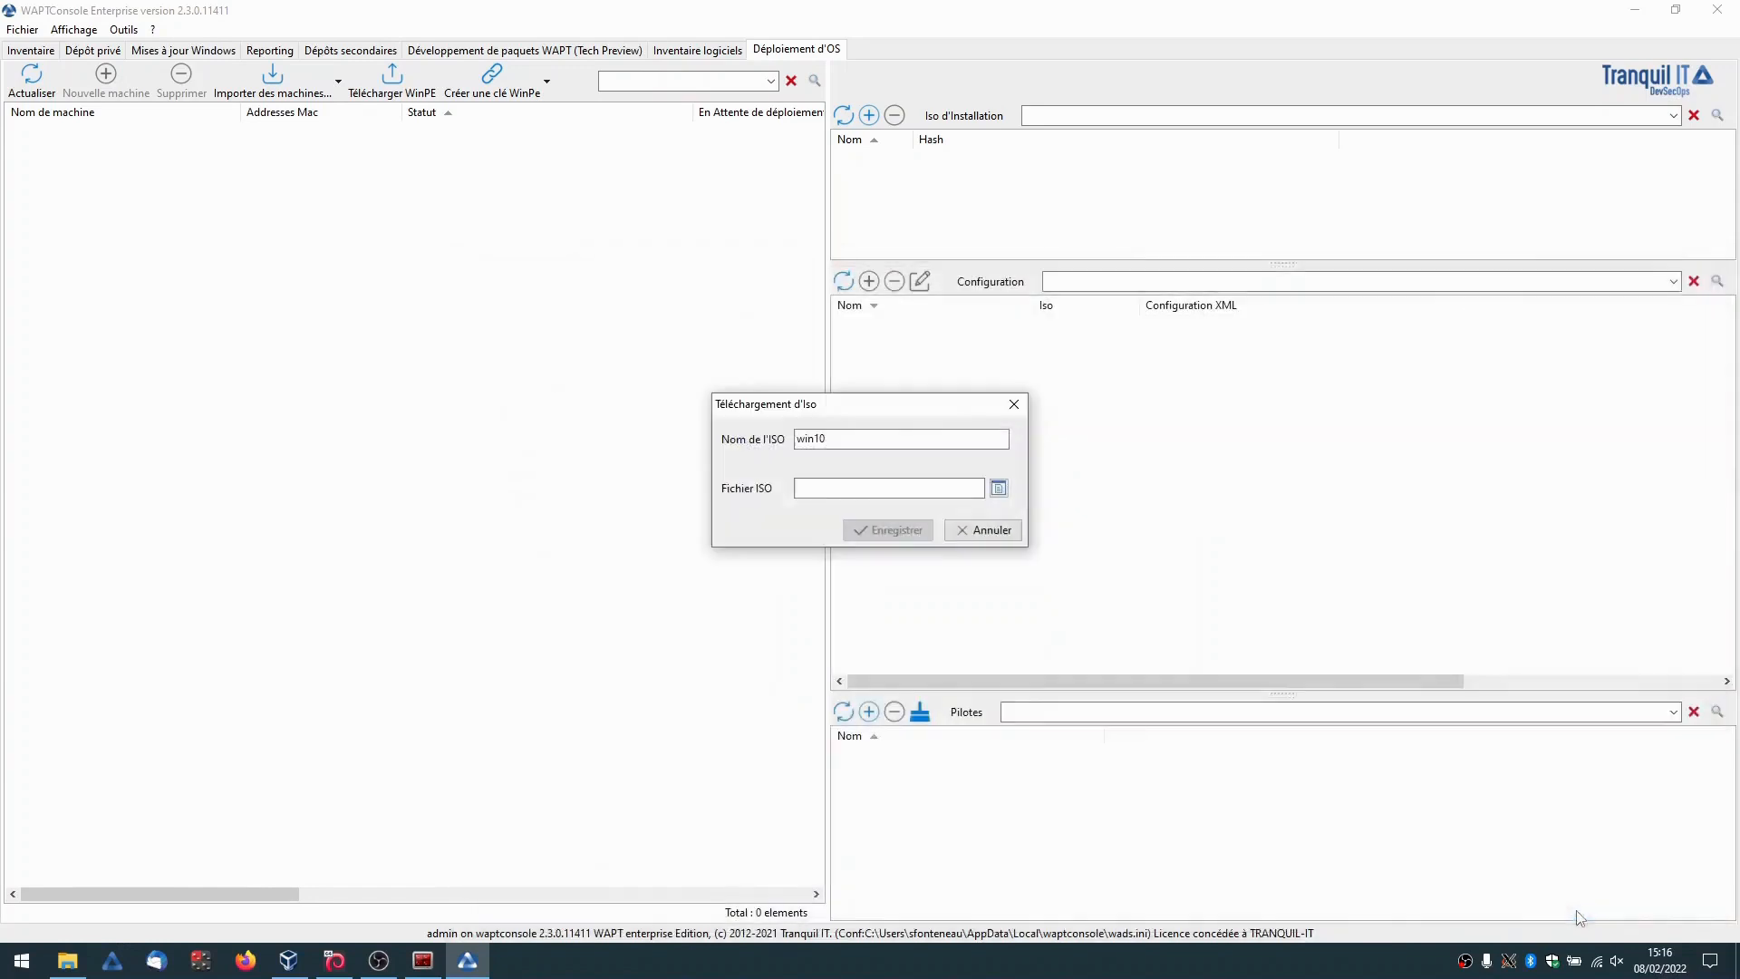
{"action": "left_click", "coordinate": [892, 530]}
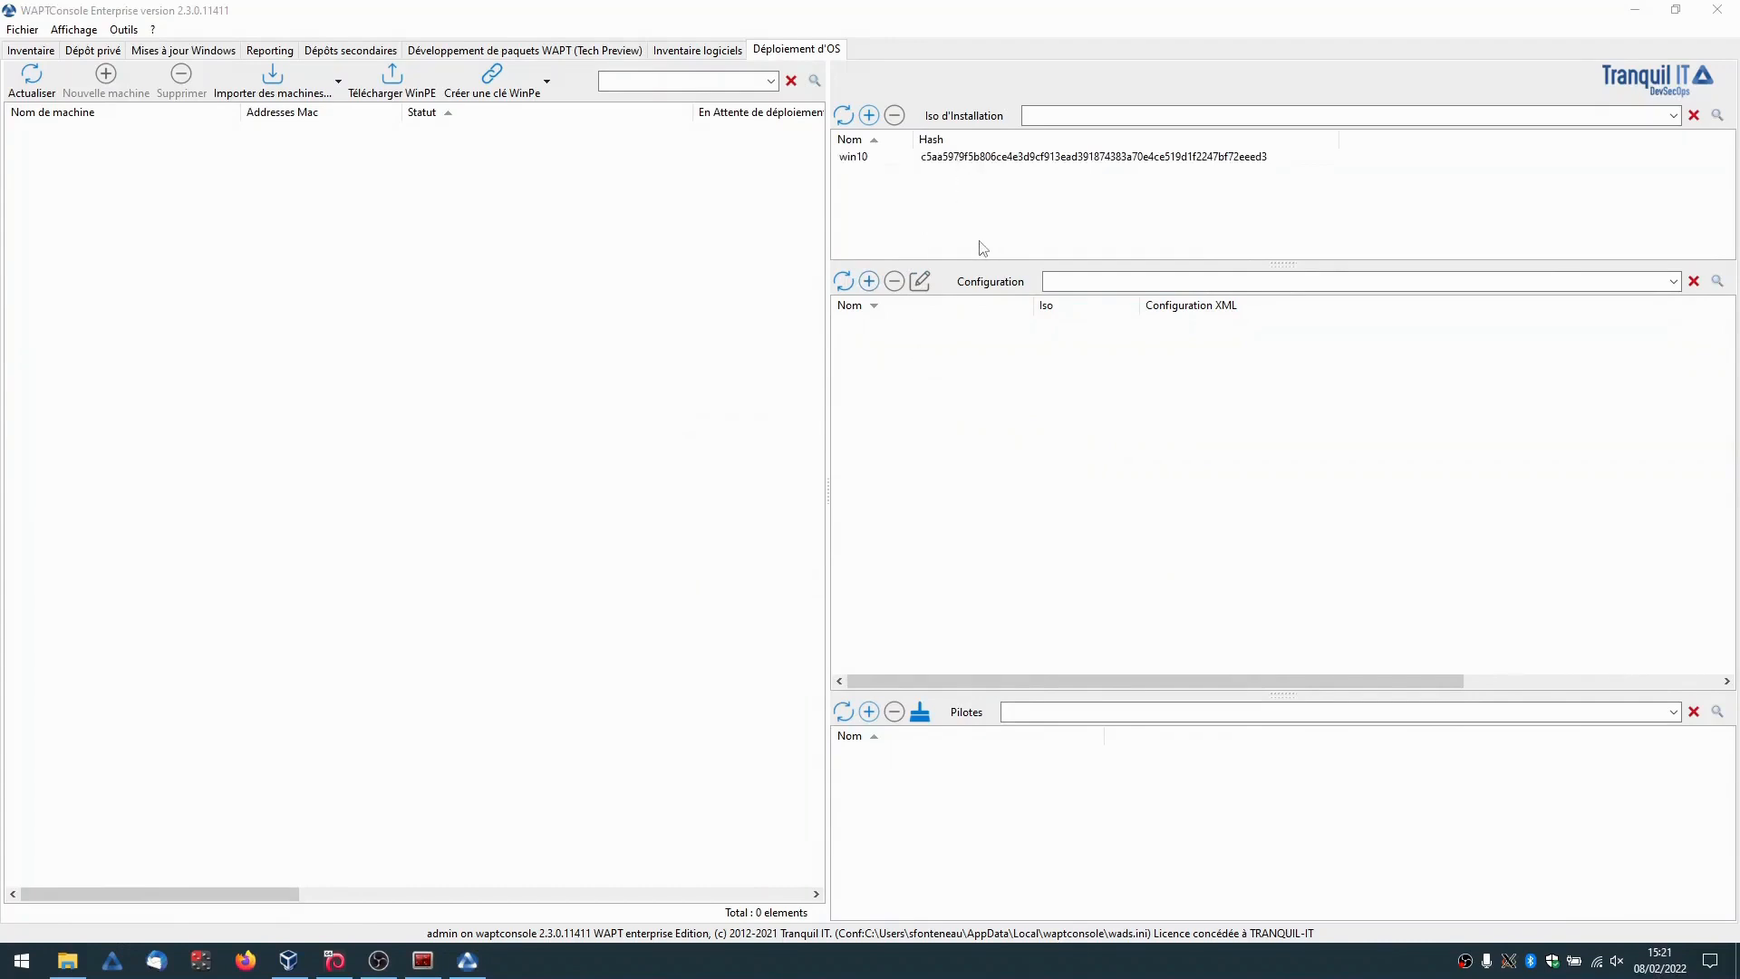
Start a new deployment configuration named win10conf and assign it the win10 ISO.
{"action": "left_click", "coordinate": [874, 289]}
{"action": "left_click_drag", "start_coordinate": [1006, 145], "coordinate": [585, 354]}
{"action": "left_click", "coordinate": [551, 396]}
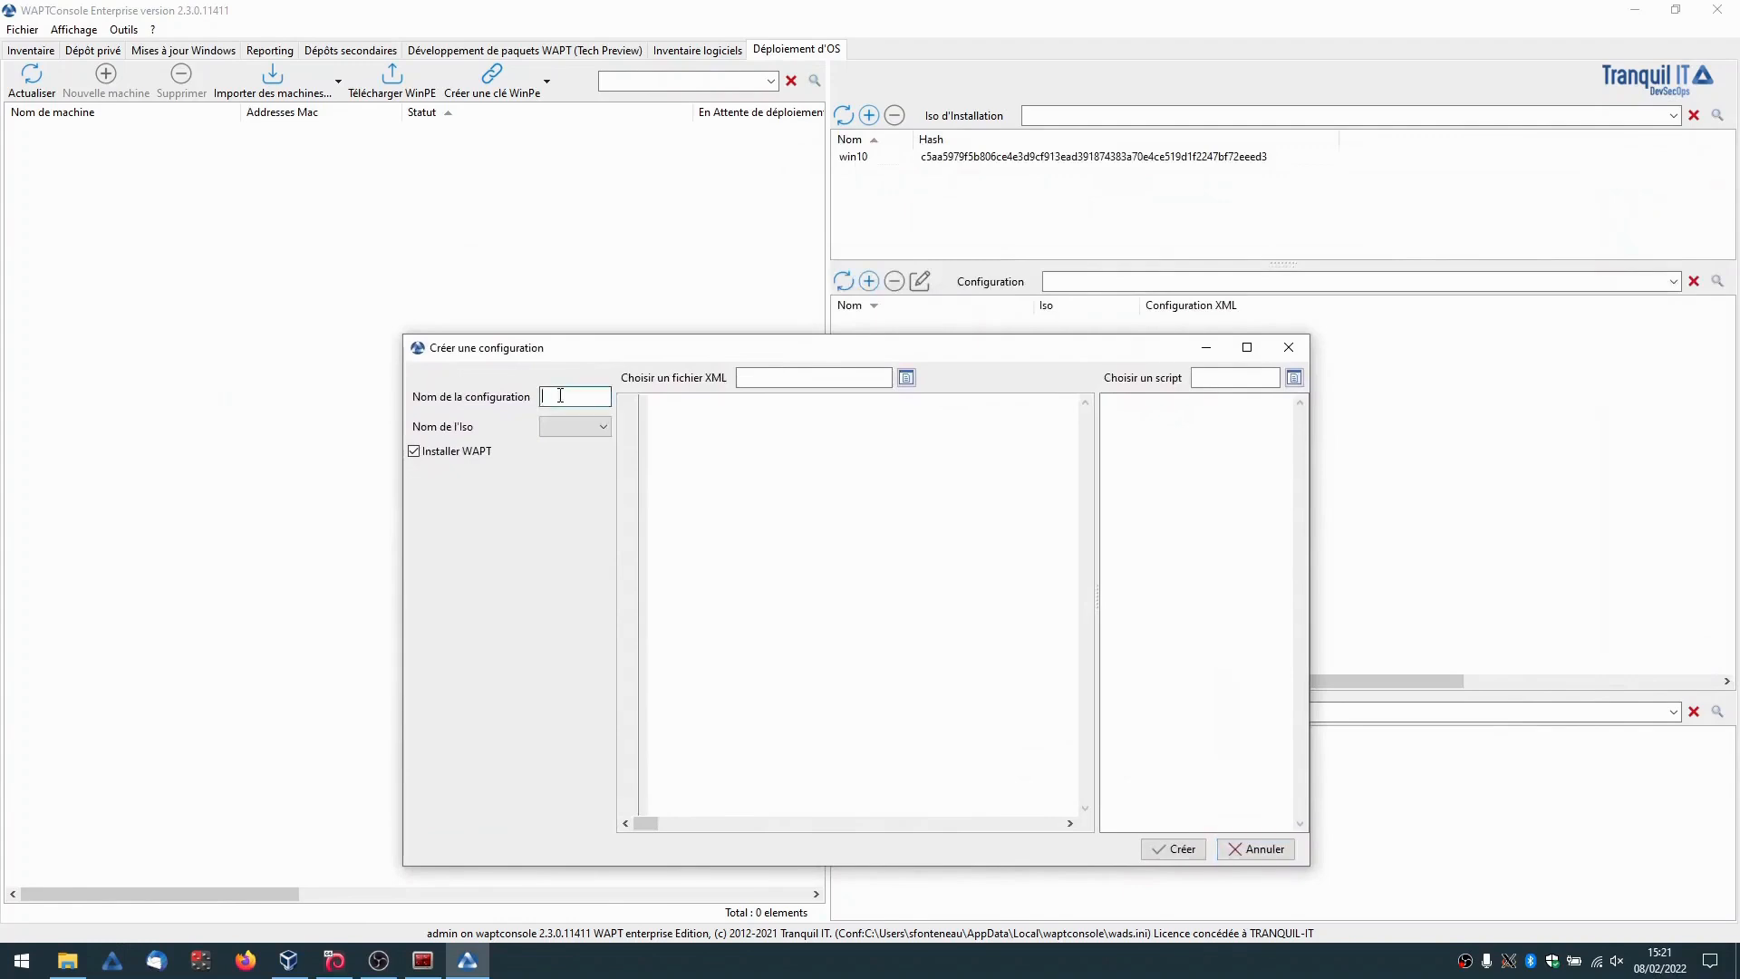
{"action": "type", "text": "win10conf"}
{"action": "left_click", "coordinate": [584, 431]}
{"action": "left_click", "coordinate": [584, 442]}
Load the win10_with_join_ad_offline.xml answer file template into the configuration and create it.
{"action": "left_click", "coordinate": [907, 379]}
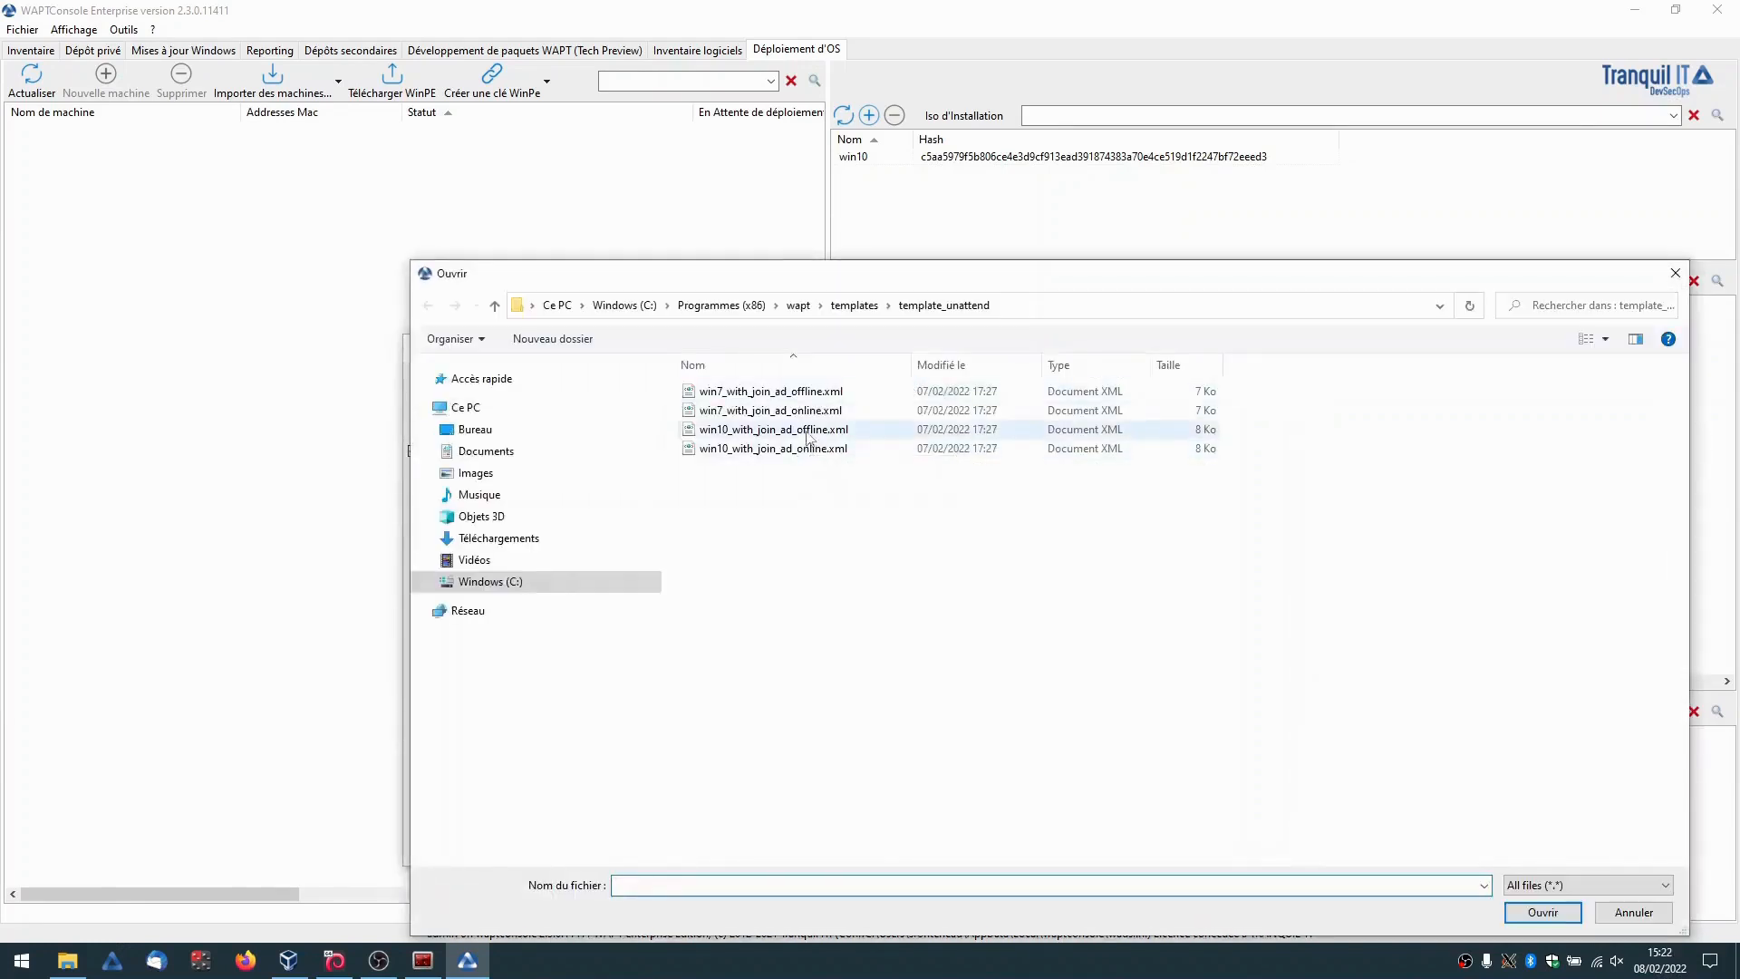
{"action": "left_click", "coordinate": [839, 432]}
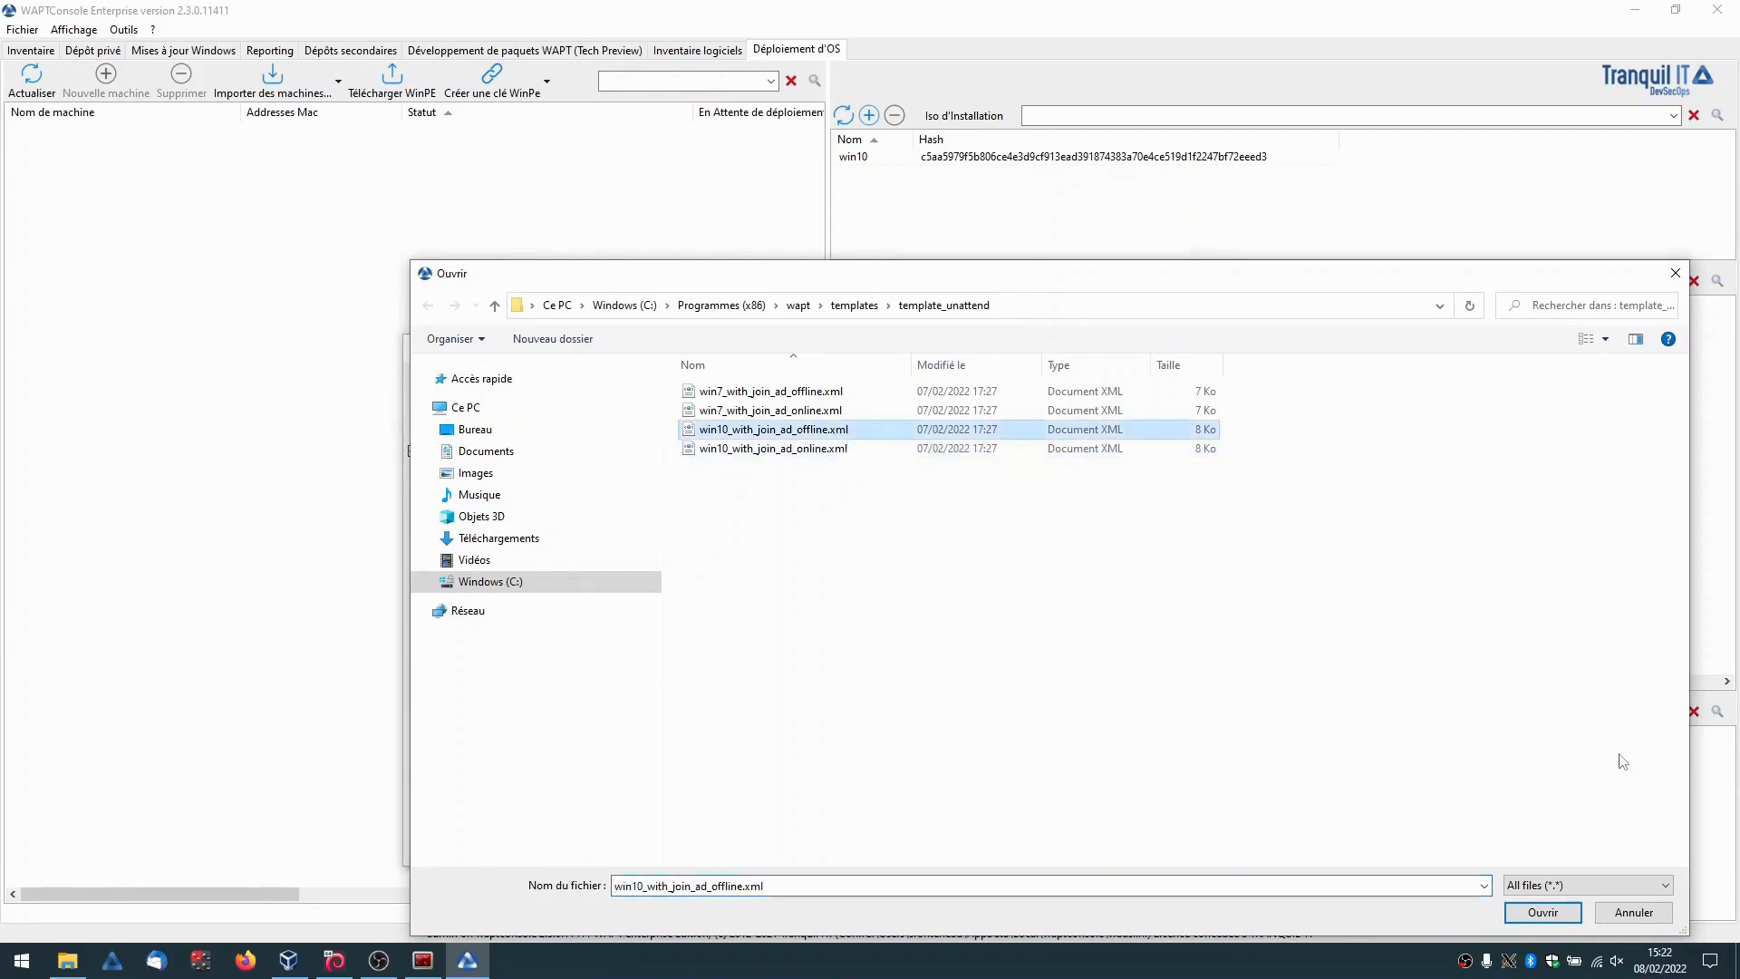
{"action": "left_click", "coordinate": [1542, 912]}
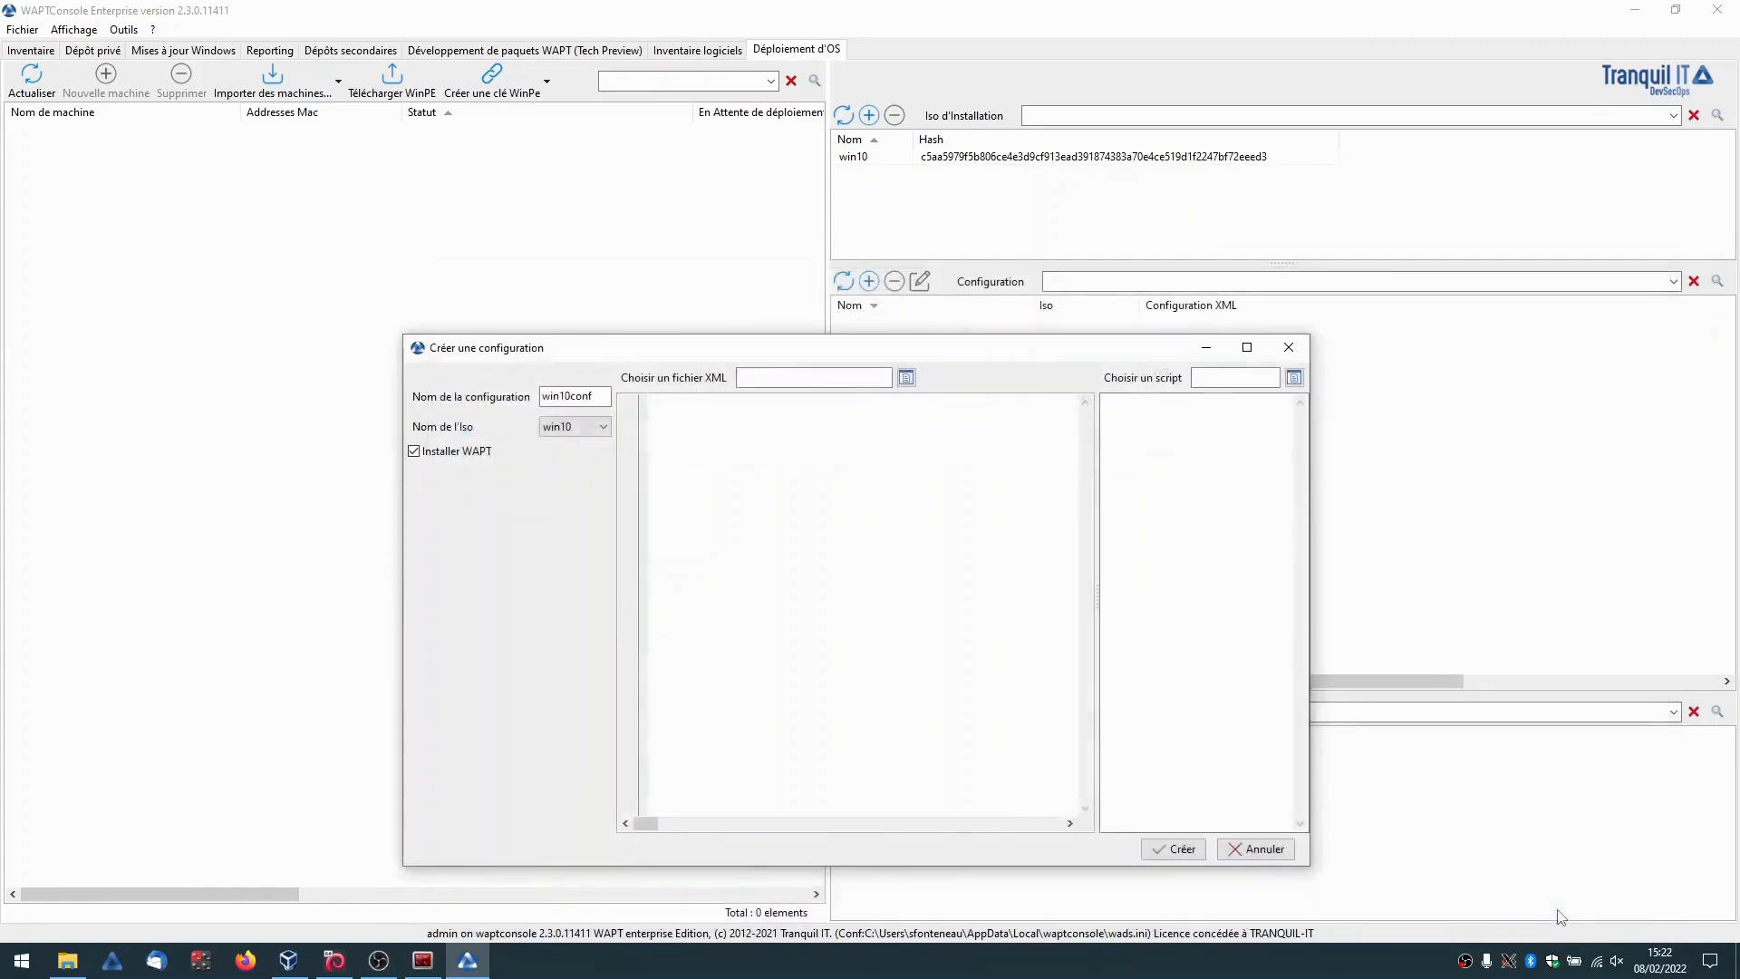
{"action": "scroll", "coordinate": [910, 505], "scroll_direction": "down", "scroll_amount": 20}
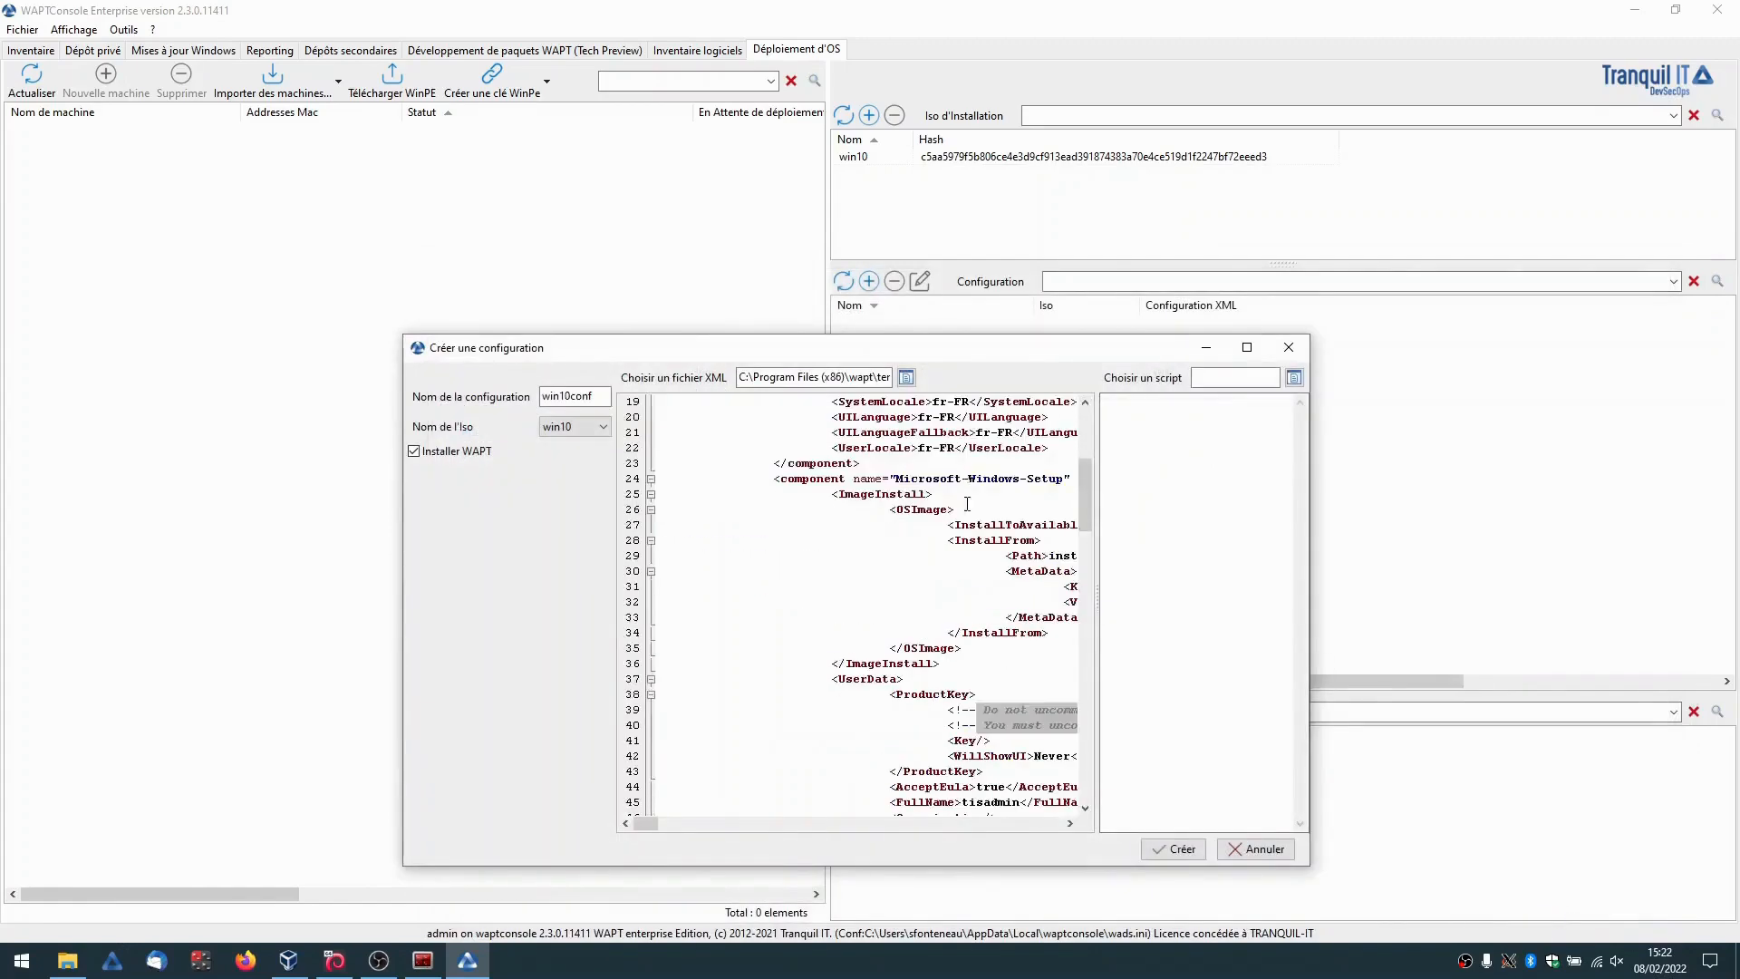
{"action": "scroll", "coordinate": [922, 595], "scroll_direction": "up", "scroll_amount": 20}
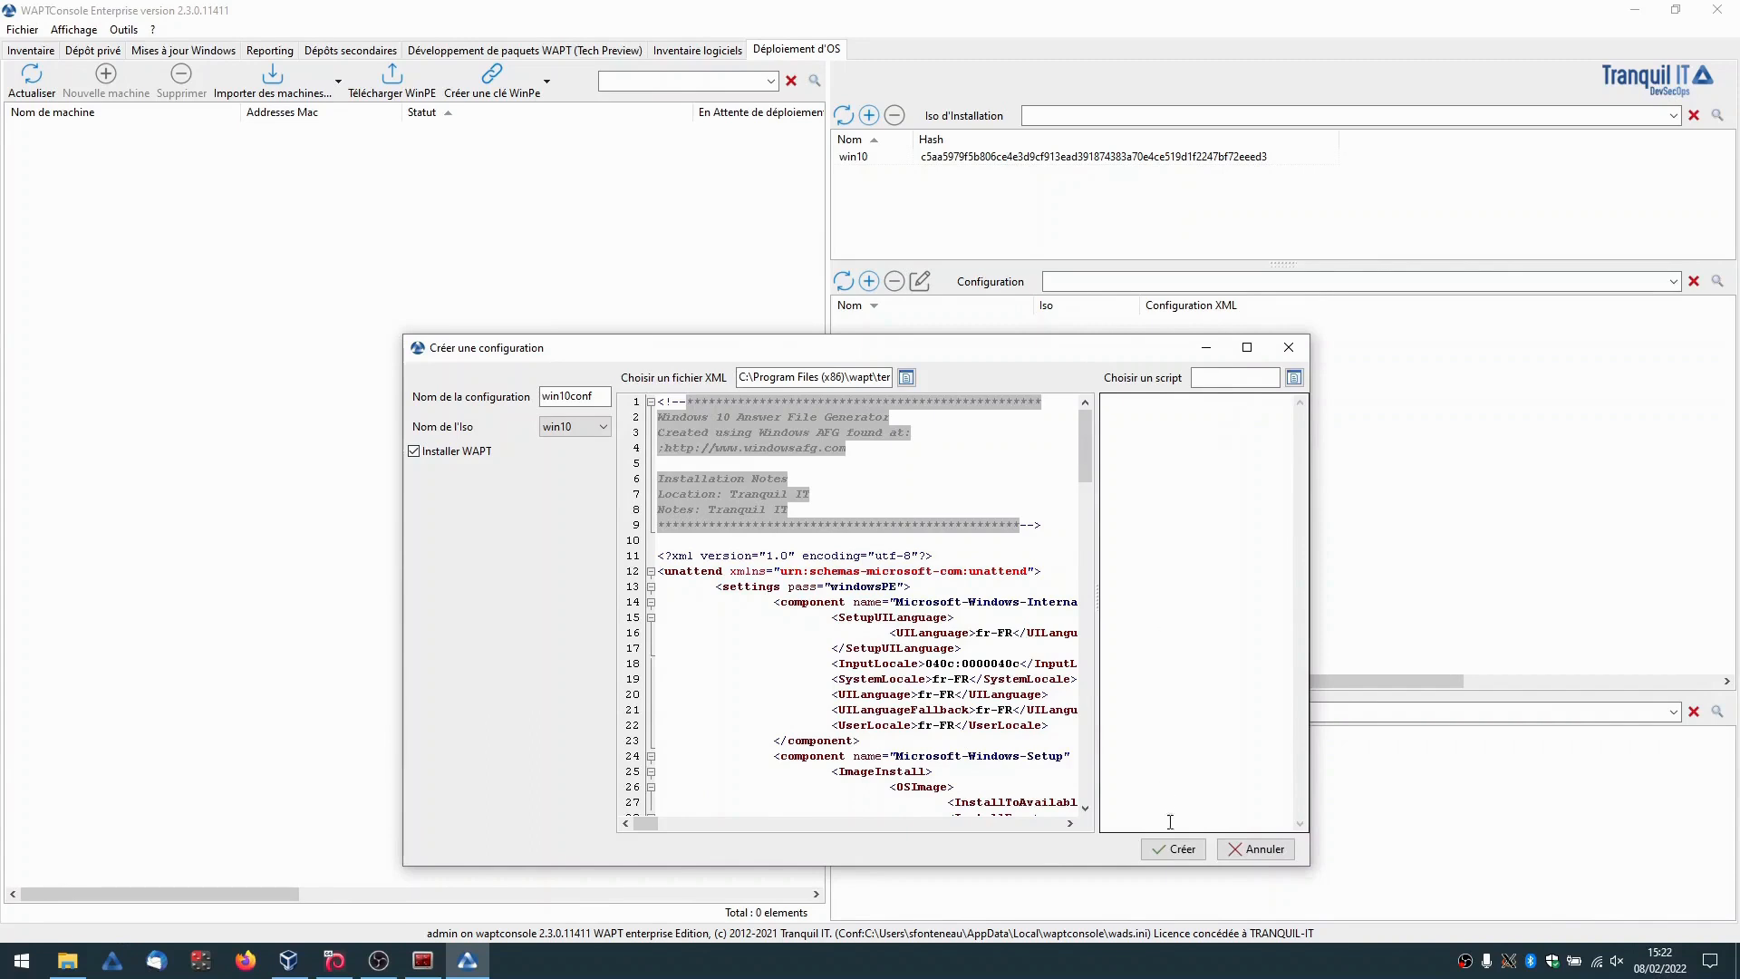
{"action": "left_click", "coordinate": [1171, 849]}
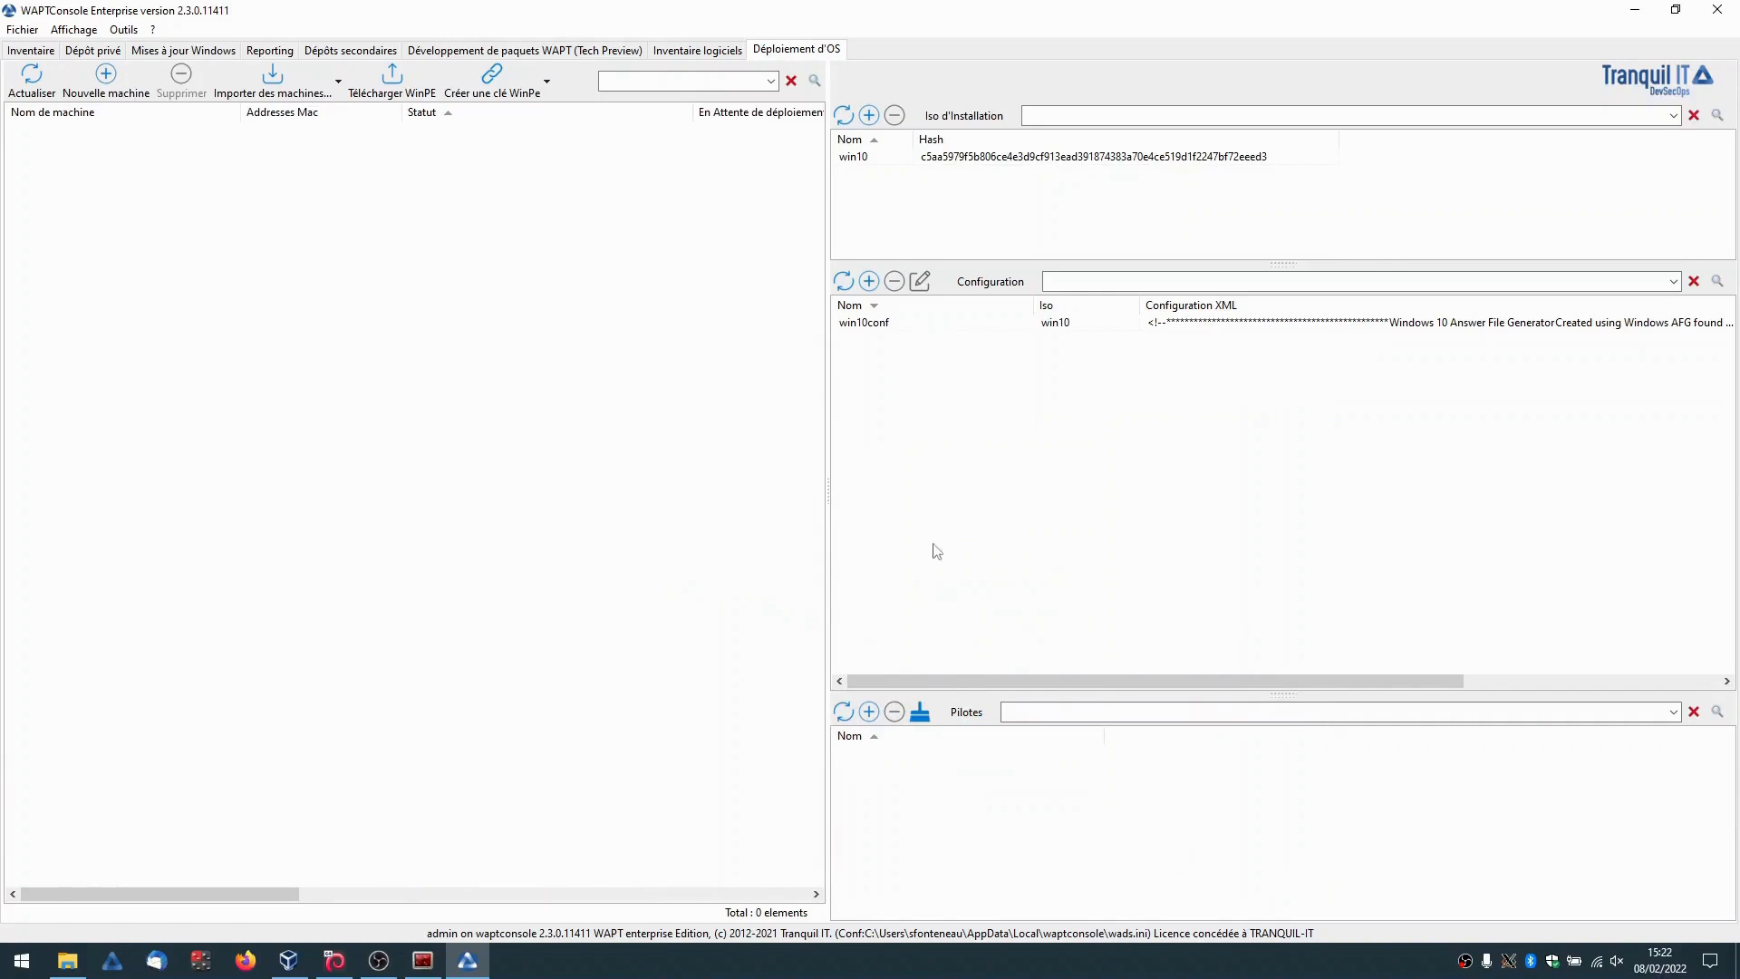
Start a driver upload and choose the folder C:\wads\Drivers\SCCM\tp_thinkpad25_t470_w1064_21h1_202105\20220802.1224212.
{"action": "left_click", "coordinate": [868, 712]}
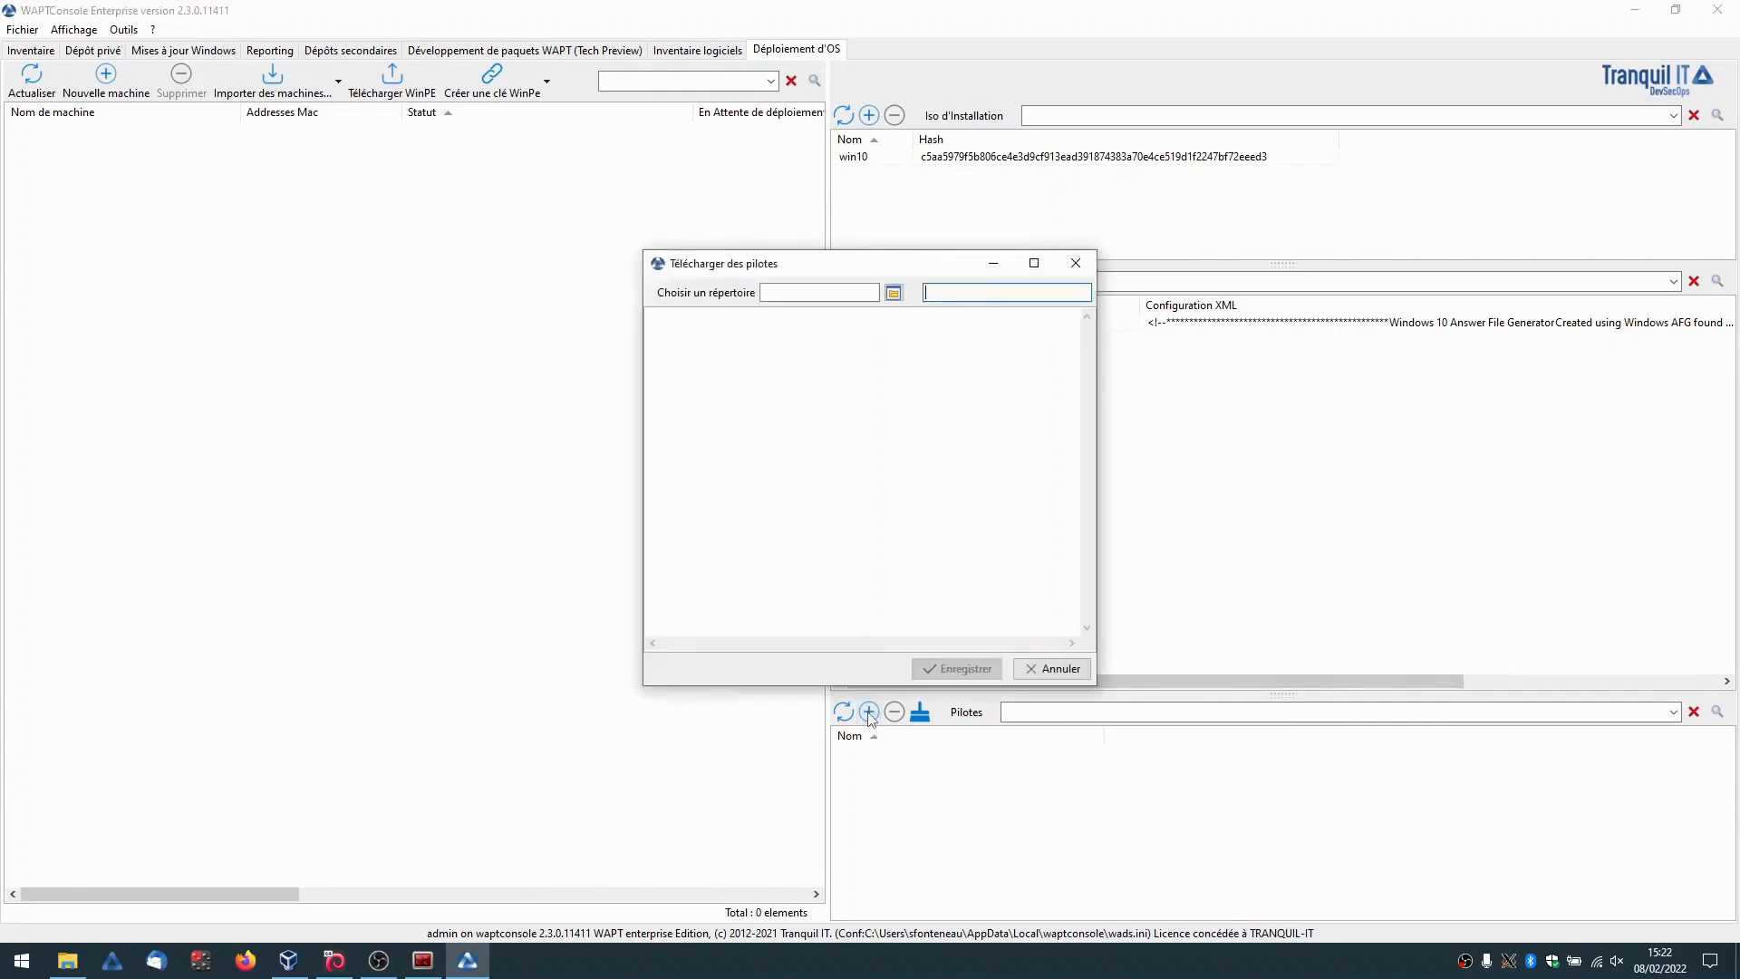
{"action": "left_click", "coordinate": [893, 293]}
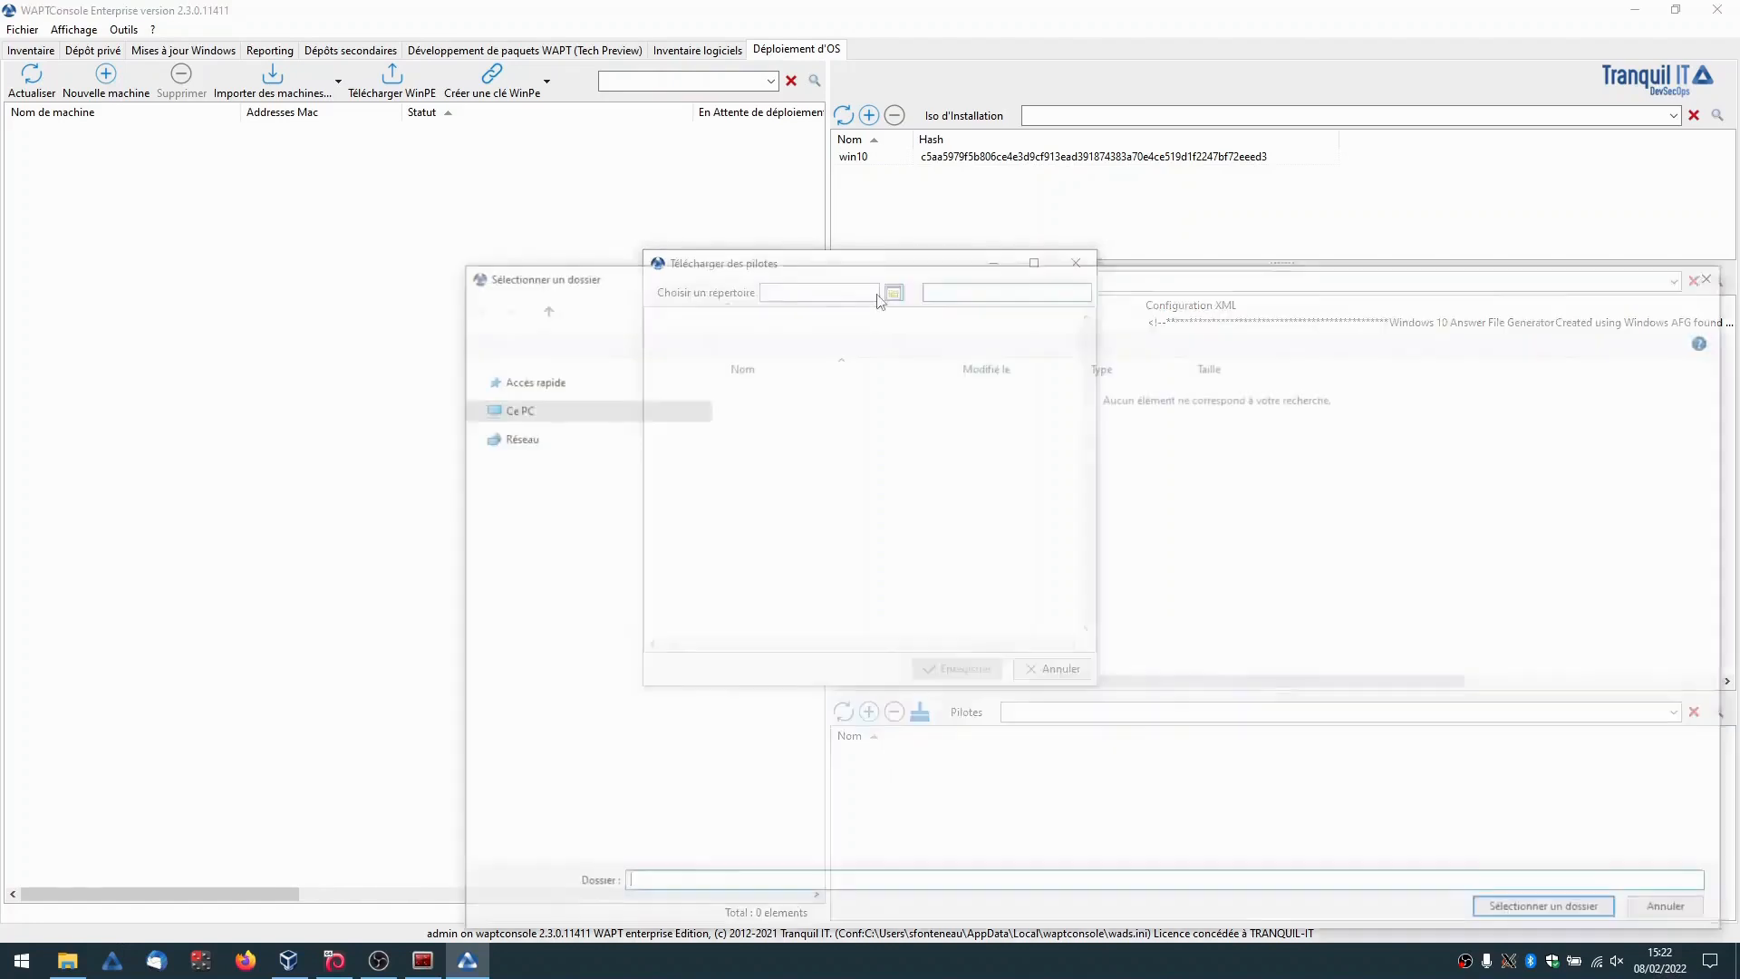
{"action": "left_click", "coordinate": [668, 305]}
{"action": "left_click", "coordinate": [757, 676]}
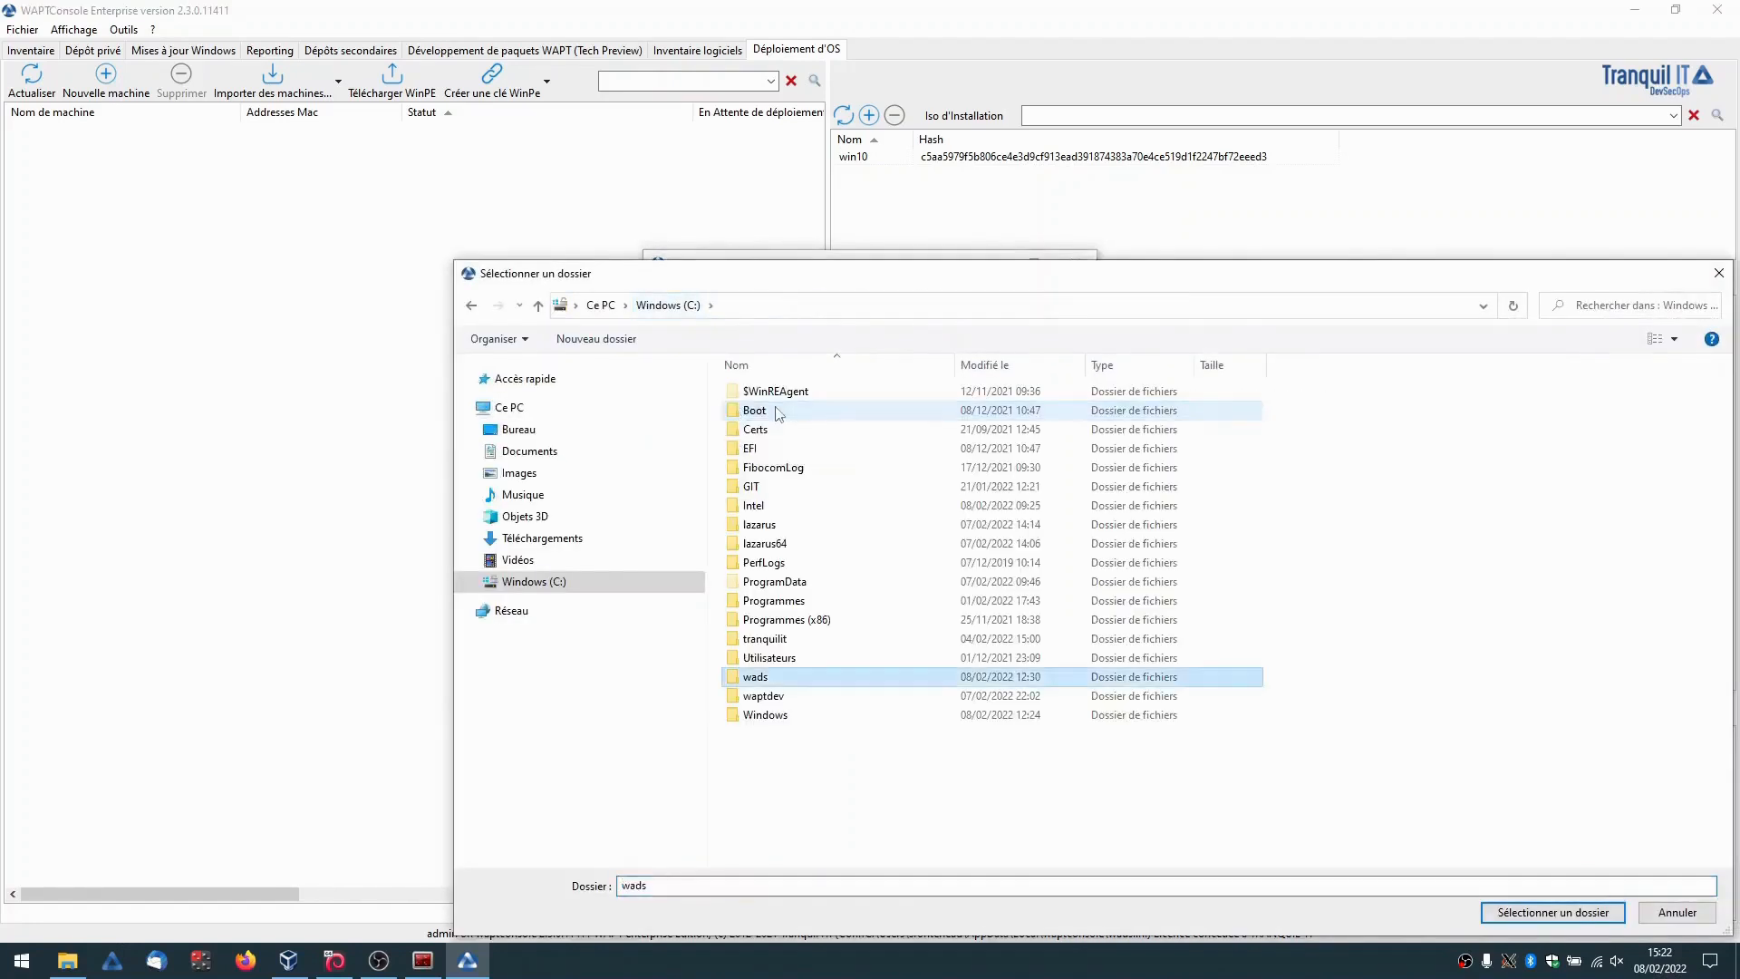
{"action": "double_click", "coordinate": [757, 676]}
{"action": "double_click", "coordinate": [769, 398]}
{"action": "double_click", "coordinate": [769, 399]}
{"action": "double_click", "coordinate": [771, 399]}
{"action": "left_click", "coordinate": [803, 399]}
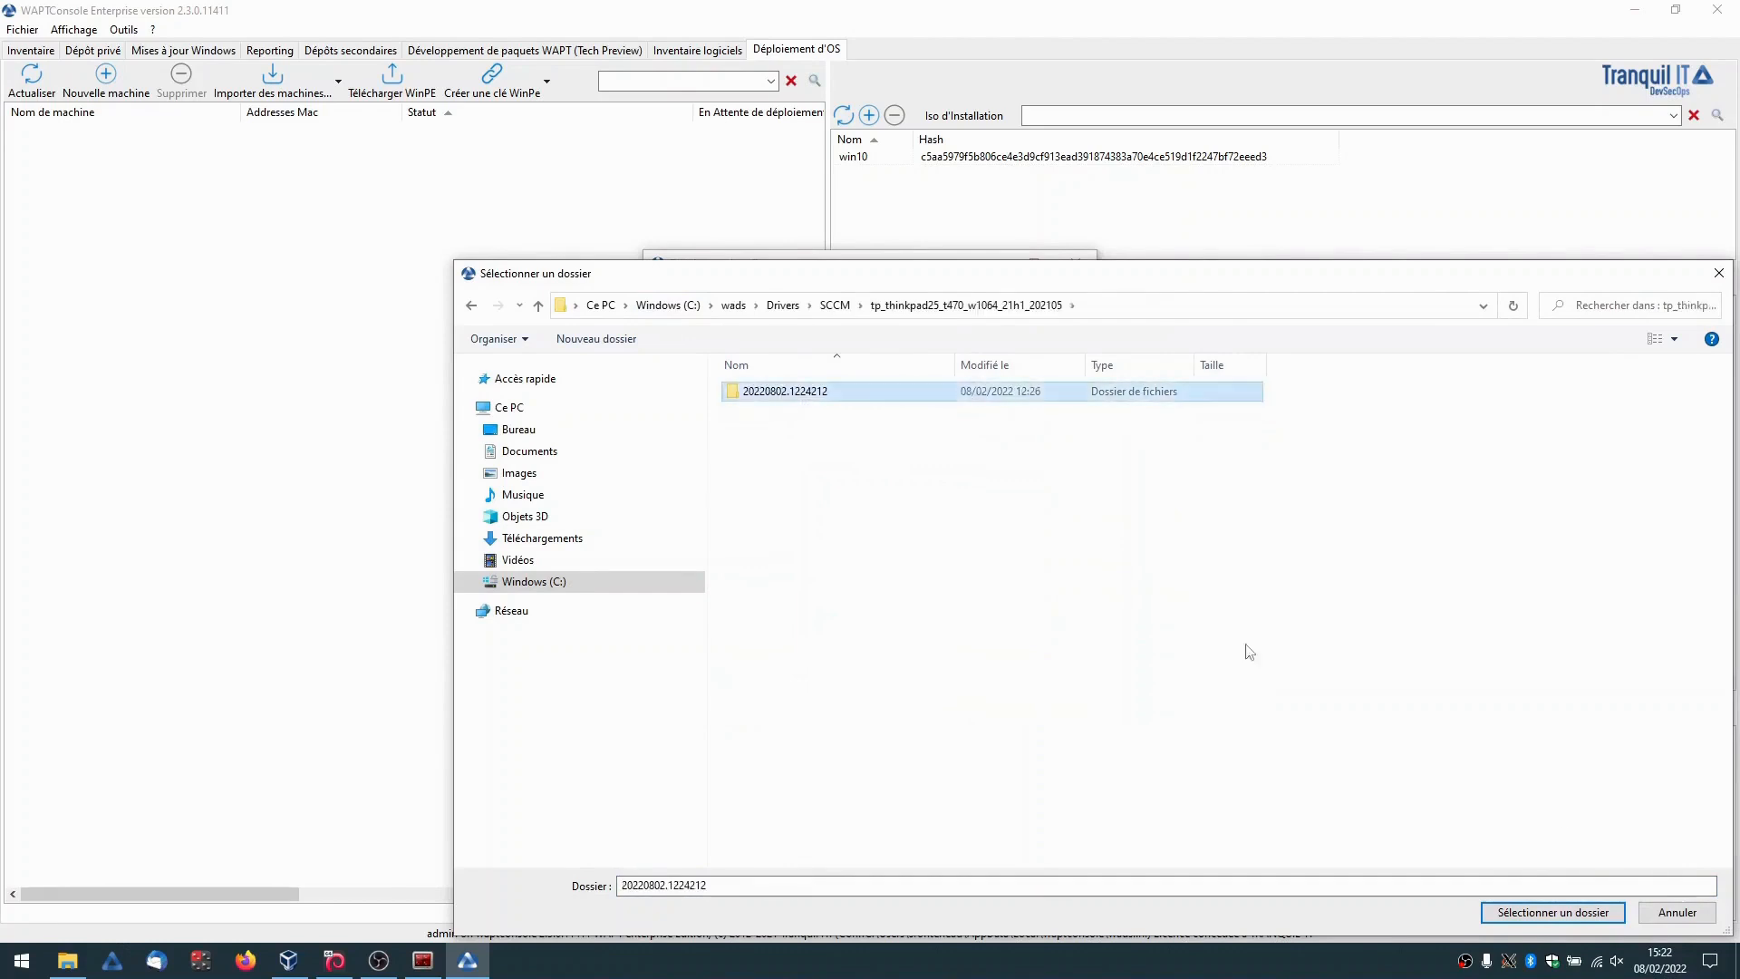
{"action": "left_click", "coordinate": [1552, 913]}
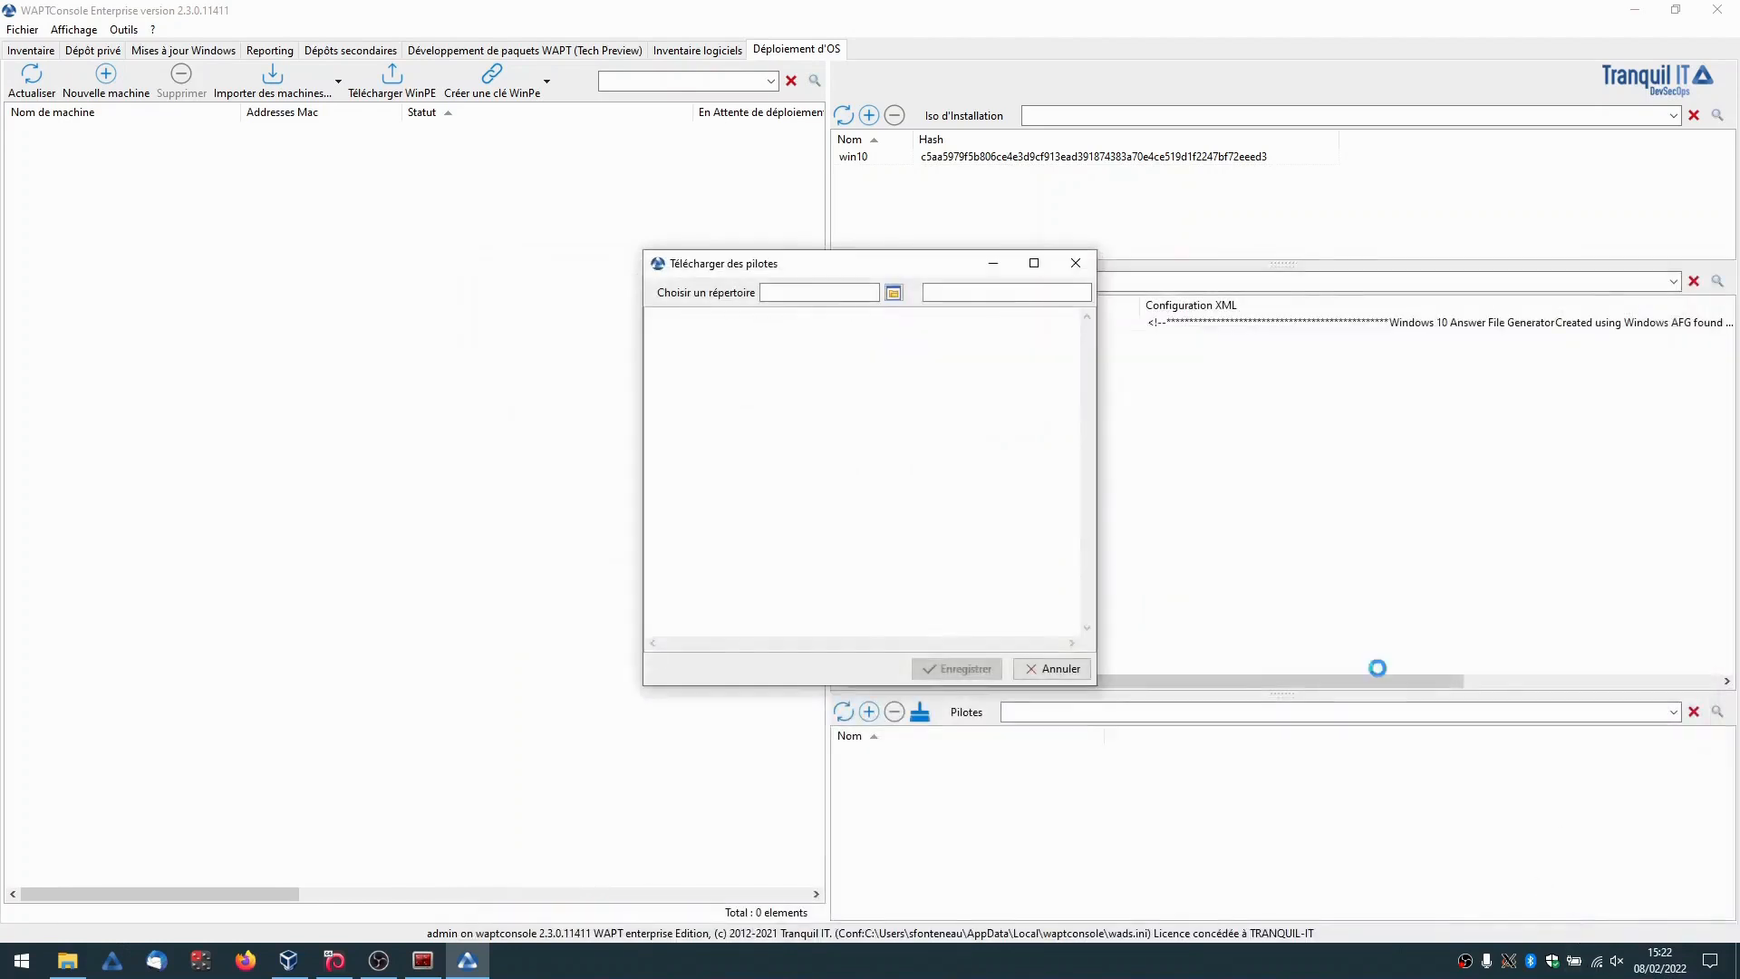
Name the driver bundle t470_lenovo and save it.
{"action": "double_click", "coordinate": [1036, 294]}
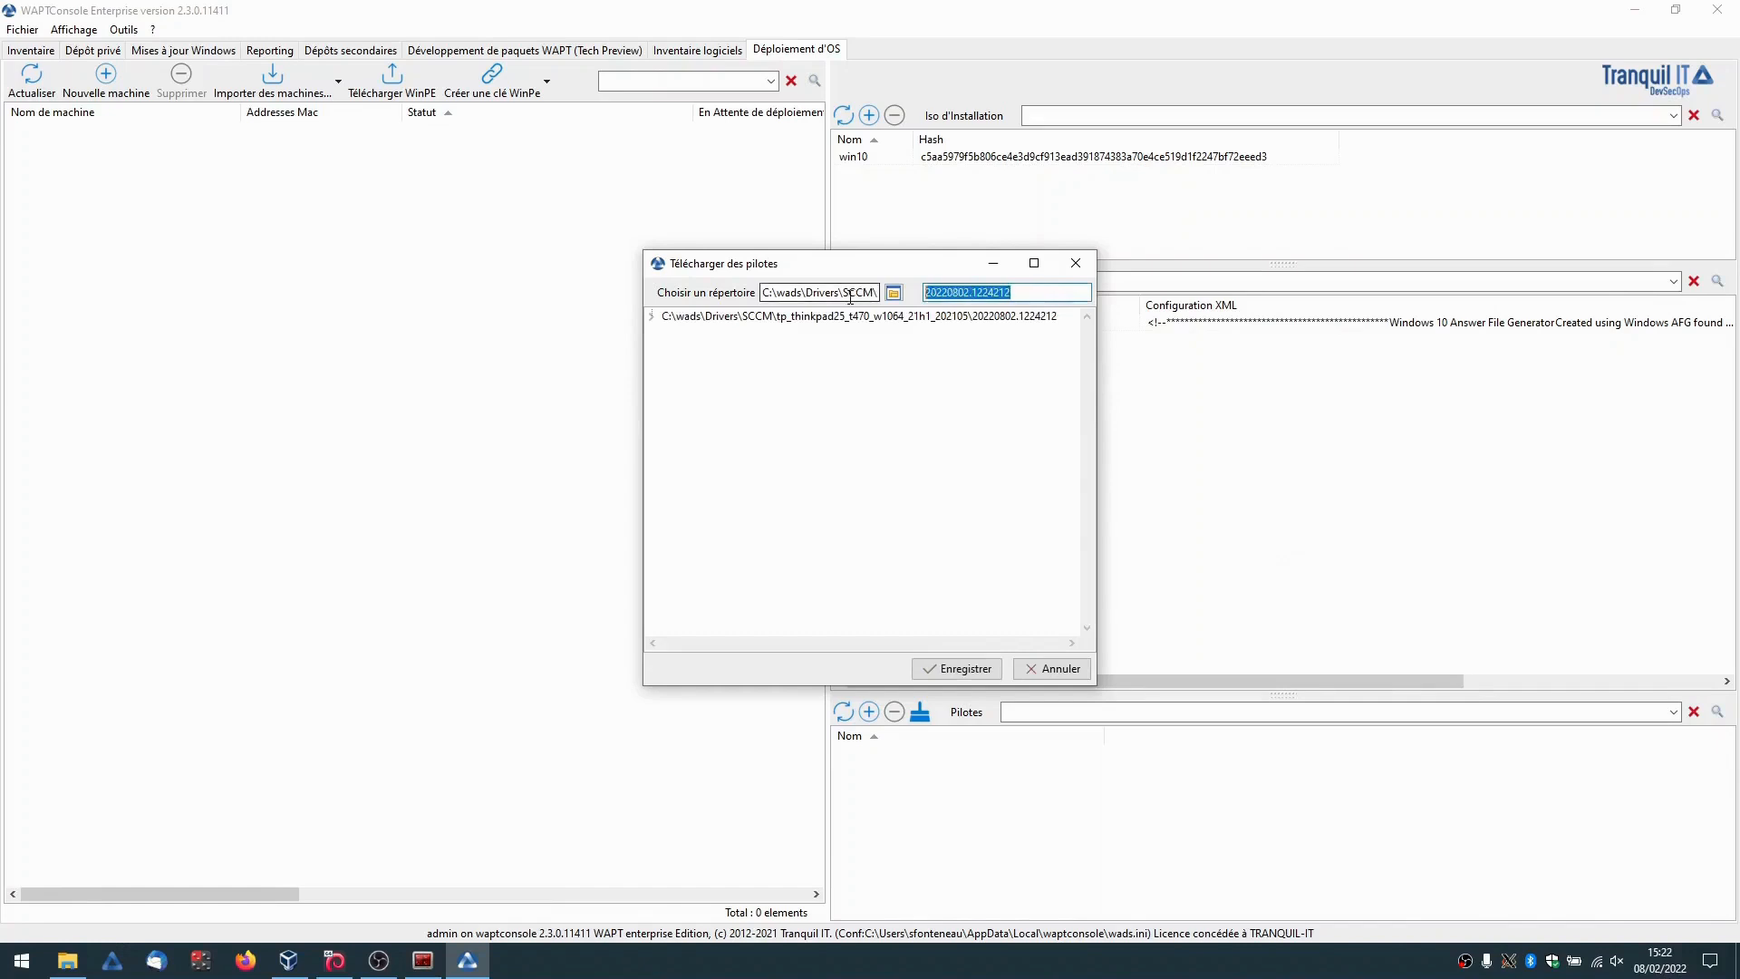
{"action": "type", "text": "t470_lenovo"}
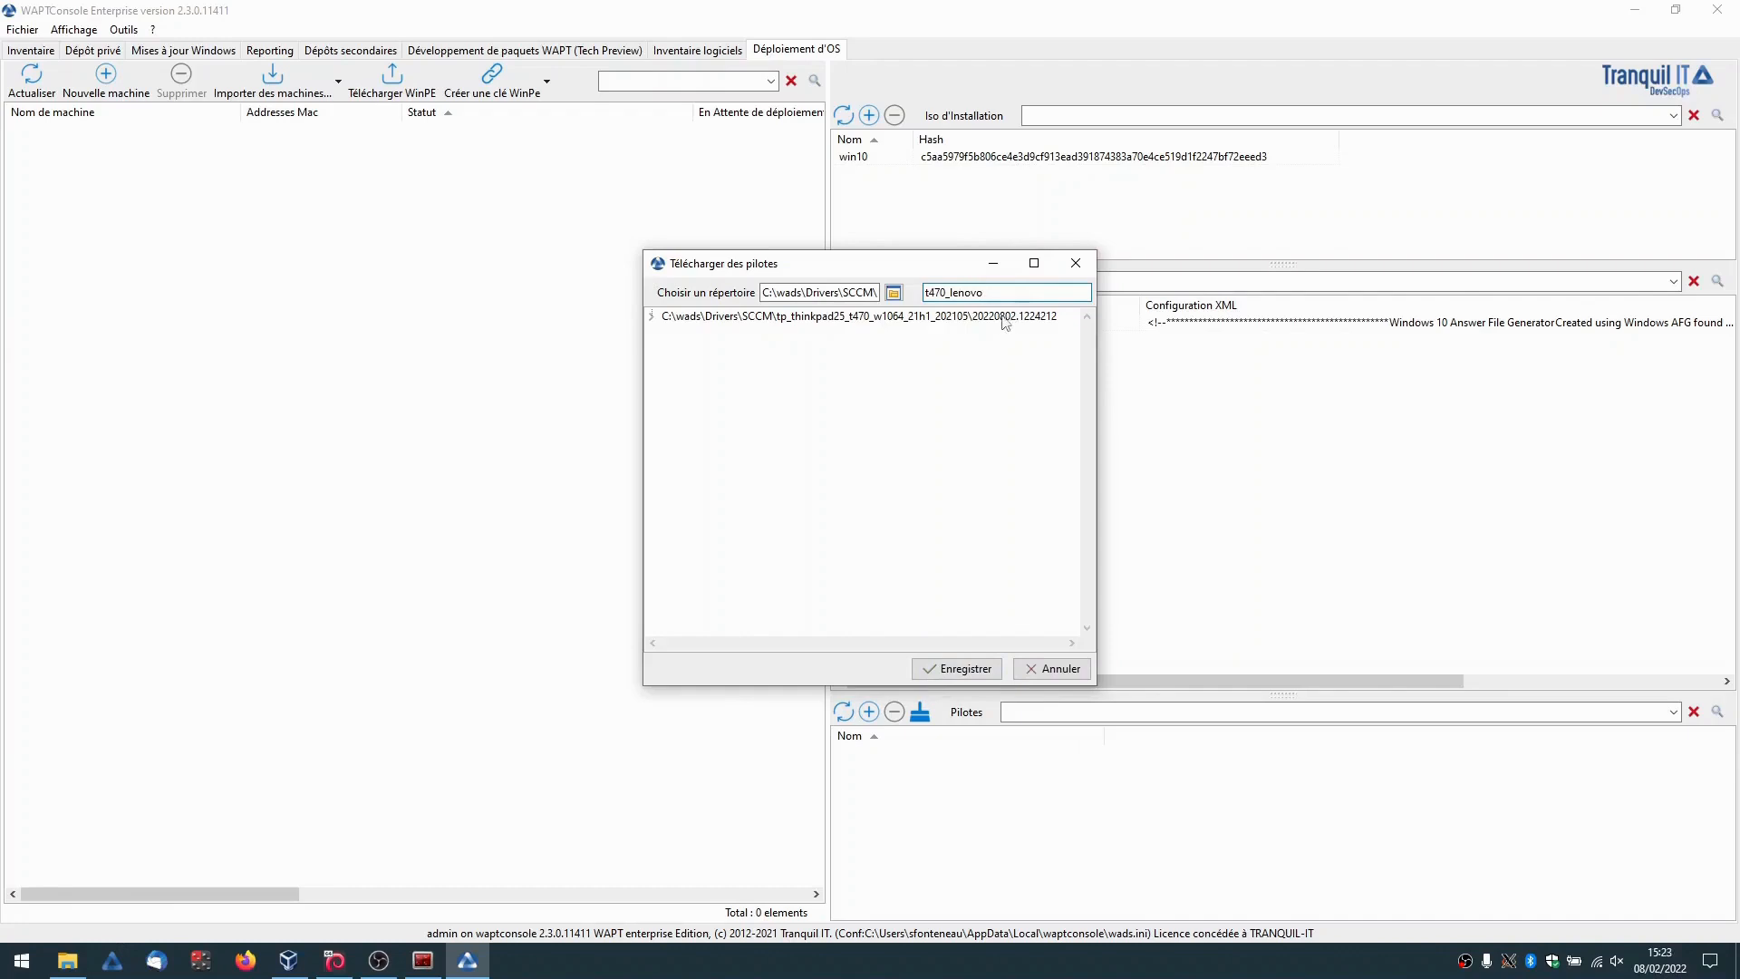
{"action": "left_click", "coordinate": [962, 670]}
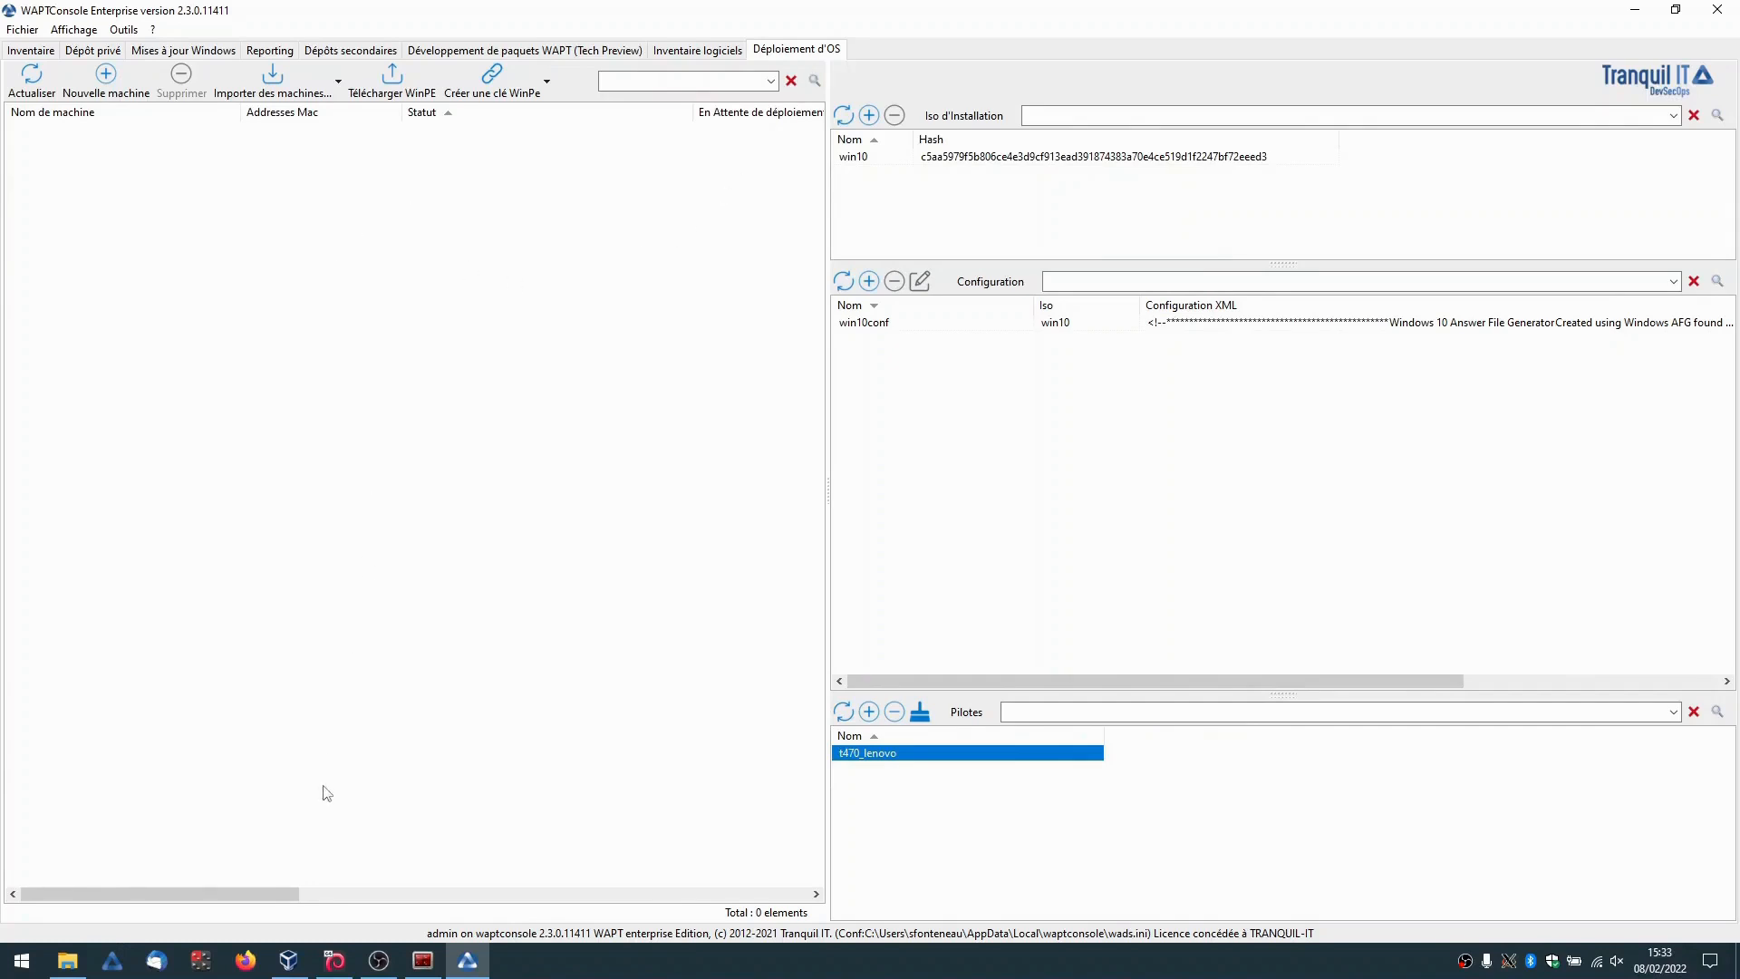
Switch to VirtualBox, start the win10sf2 virtual machine and boot it from the LAN.
{"action": "left_click", "coordinate": [290, 969]}
{"action": "double_click", "coordinate": [335, 435]}
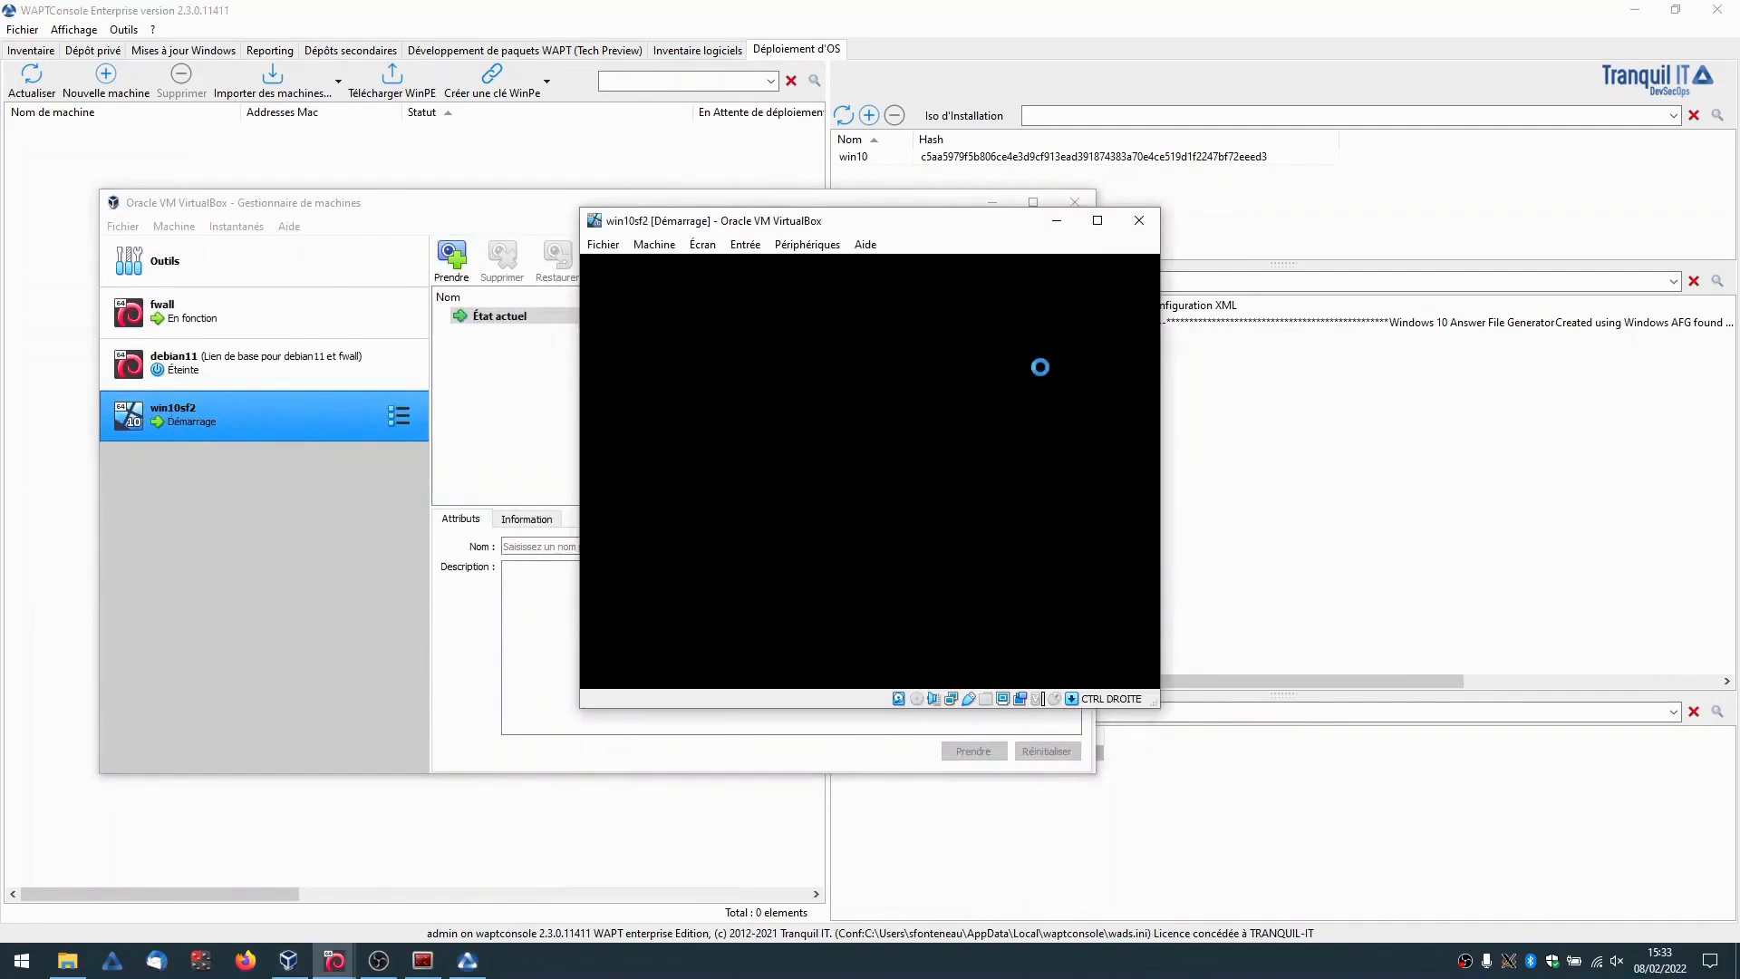
{"action": "key", "text": "F12"}
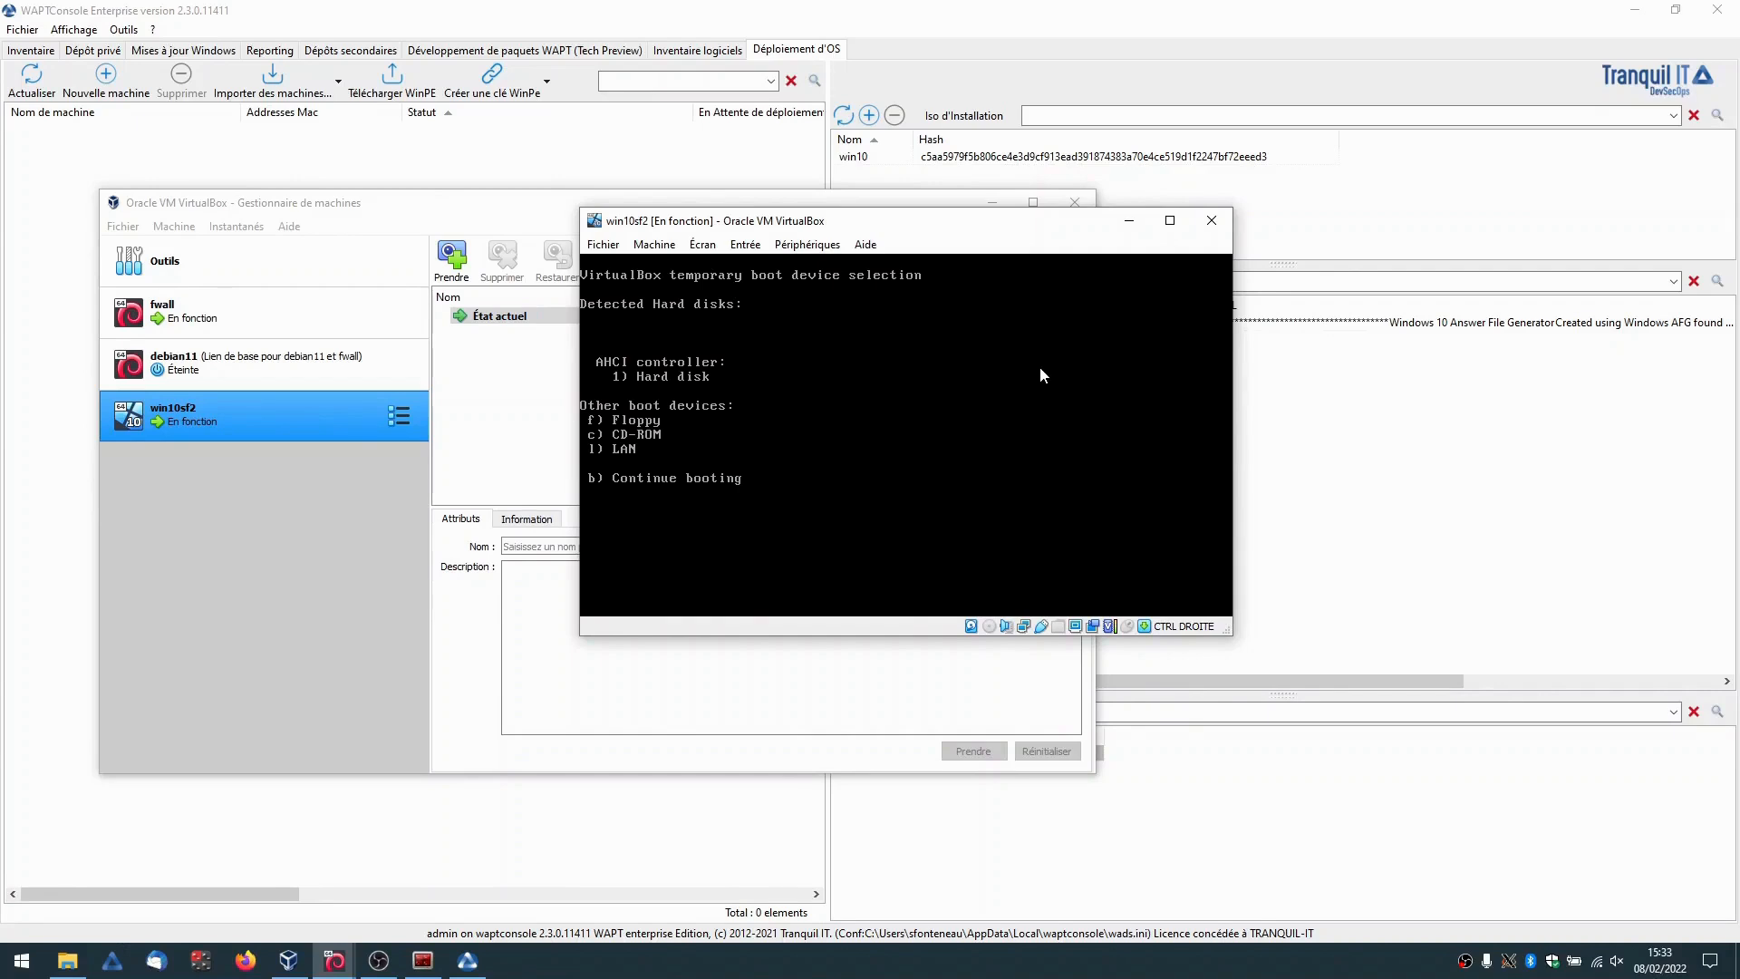
{"action": "key", "text": "l"}
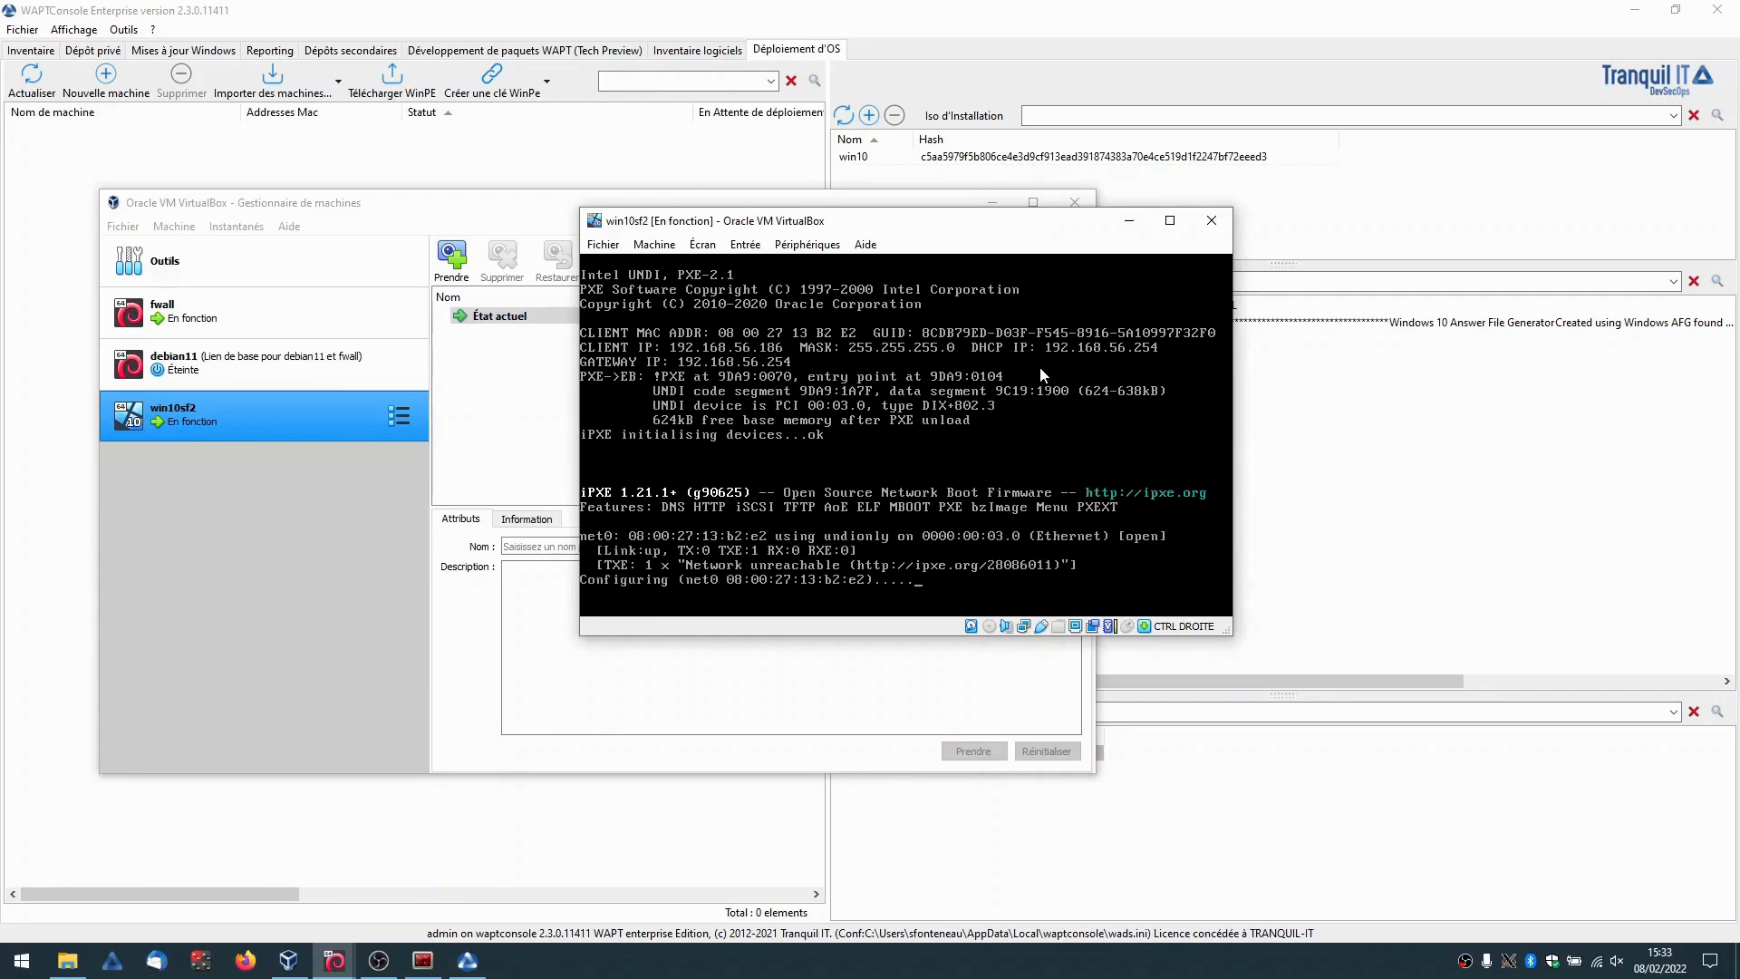
Choose Register host (ipxe) in the WAPT deployment boot menu of the virtual machine.
{"action": "key", "text": "Down"}
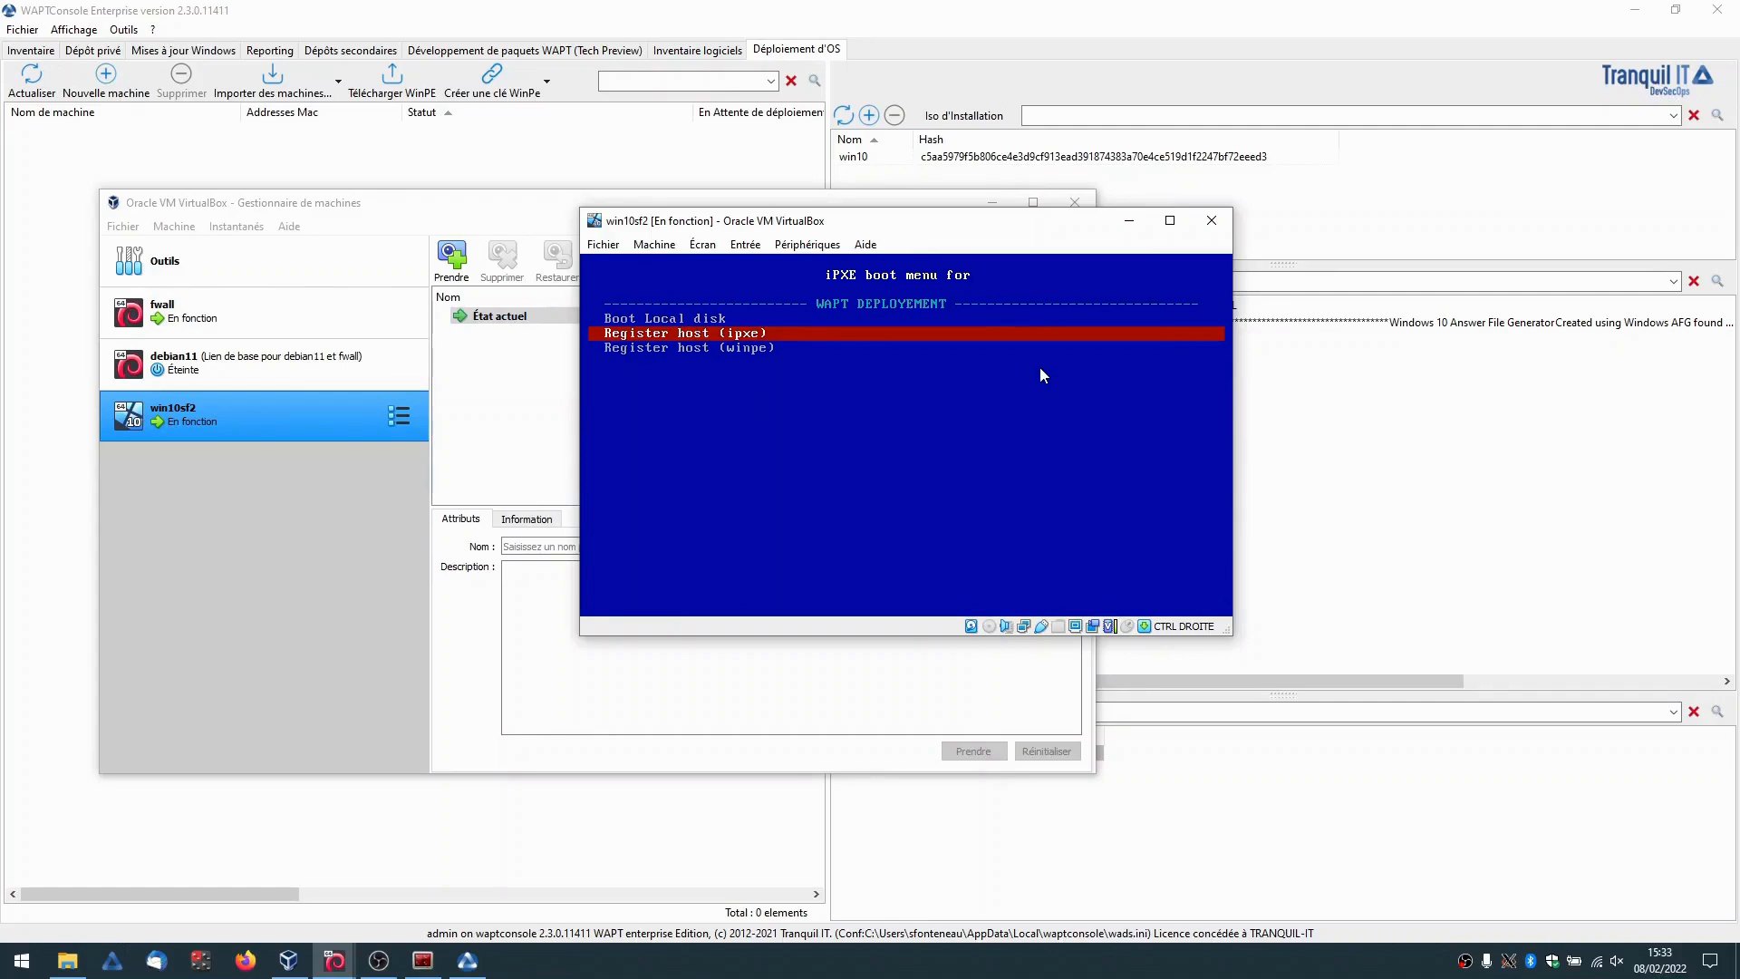
{"action": "key", "text": "Down"}
{"action": "key", "text": "Up"}
{"action": "key", "text": "Up"}
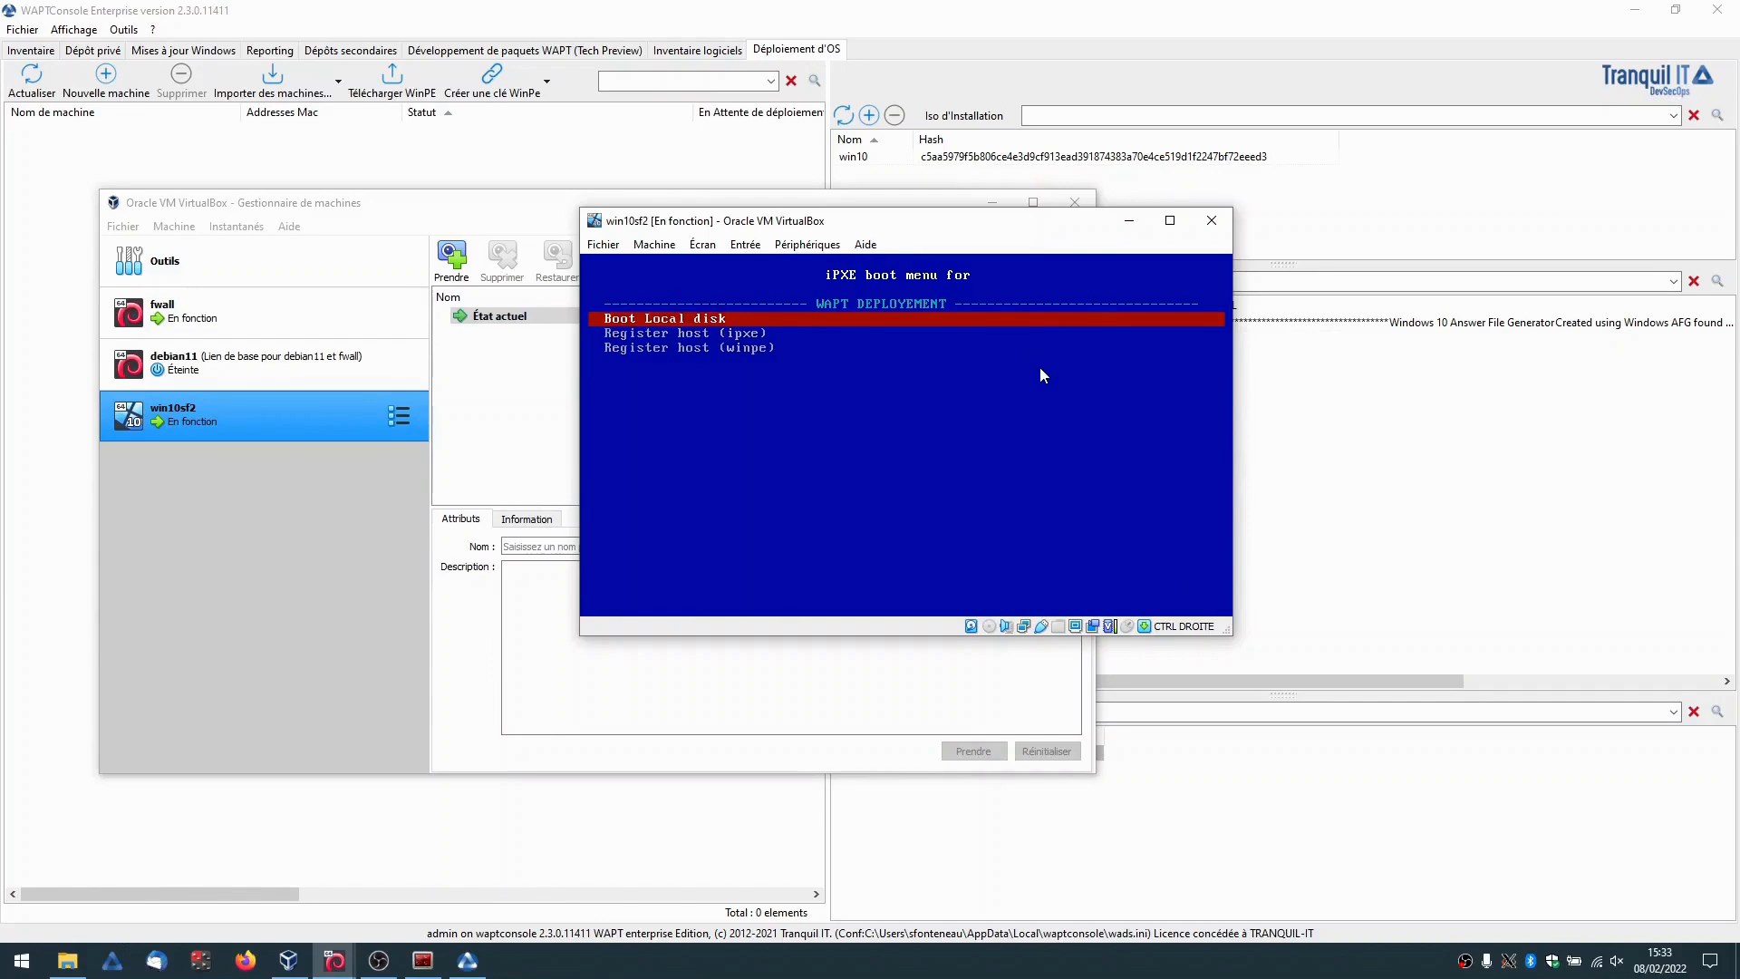
{"action": "key", "text": "Down"}
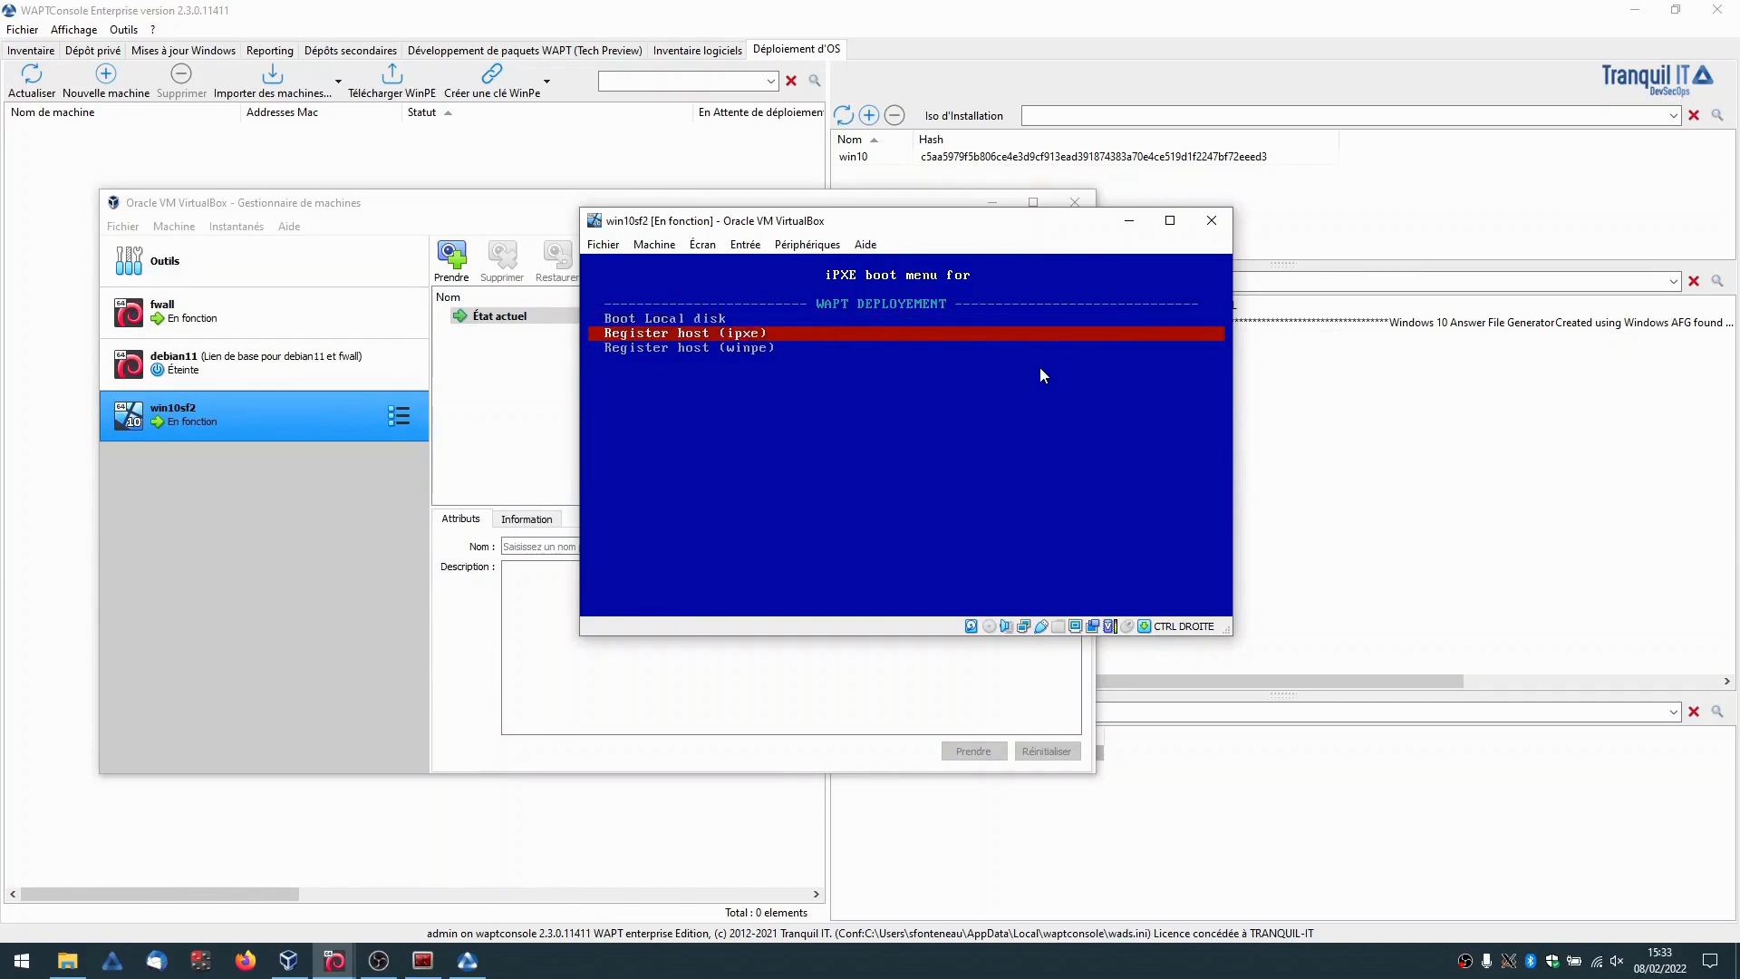
{"action": "key", "text": "Down"}
{"action": "key", "text": "Up"}
{"action": "key", "text": "Down"}
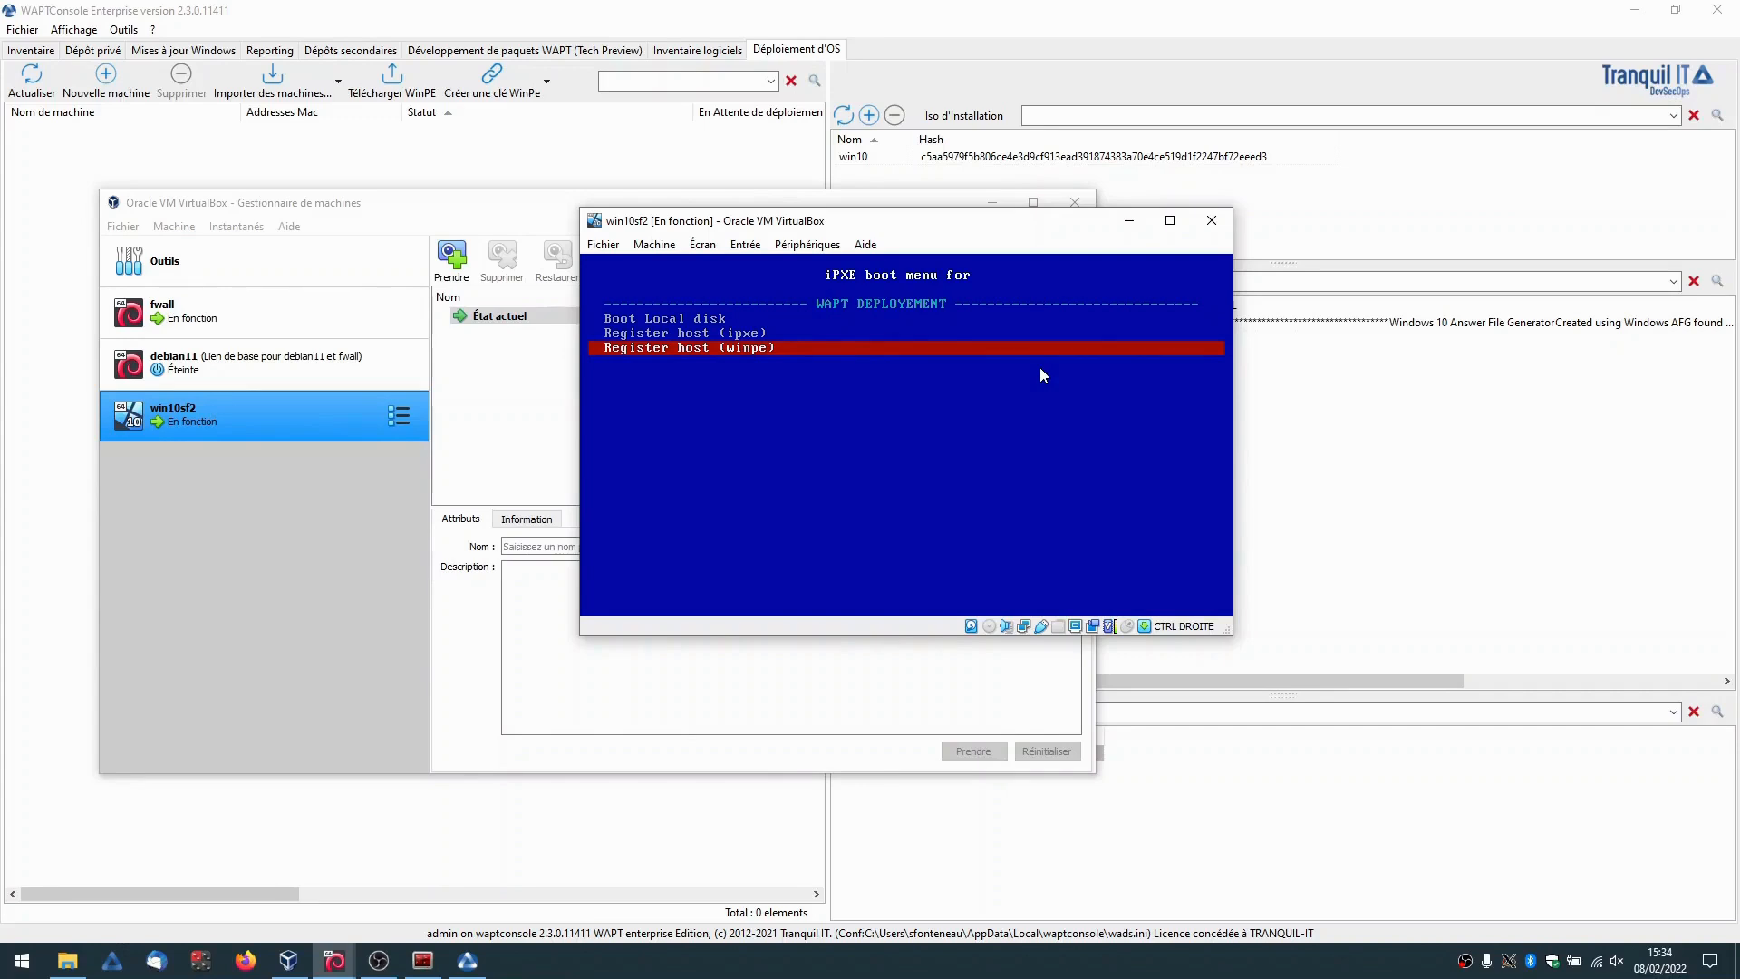
{"action": "key", "text": "Up"}
{"action": "key", "text": "Return"}
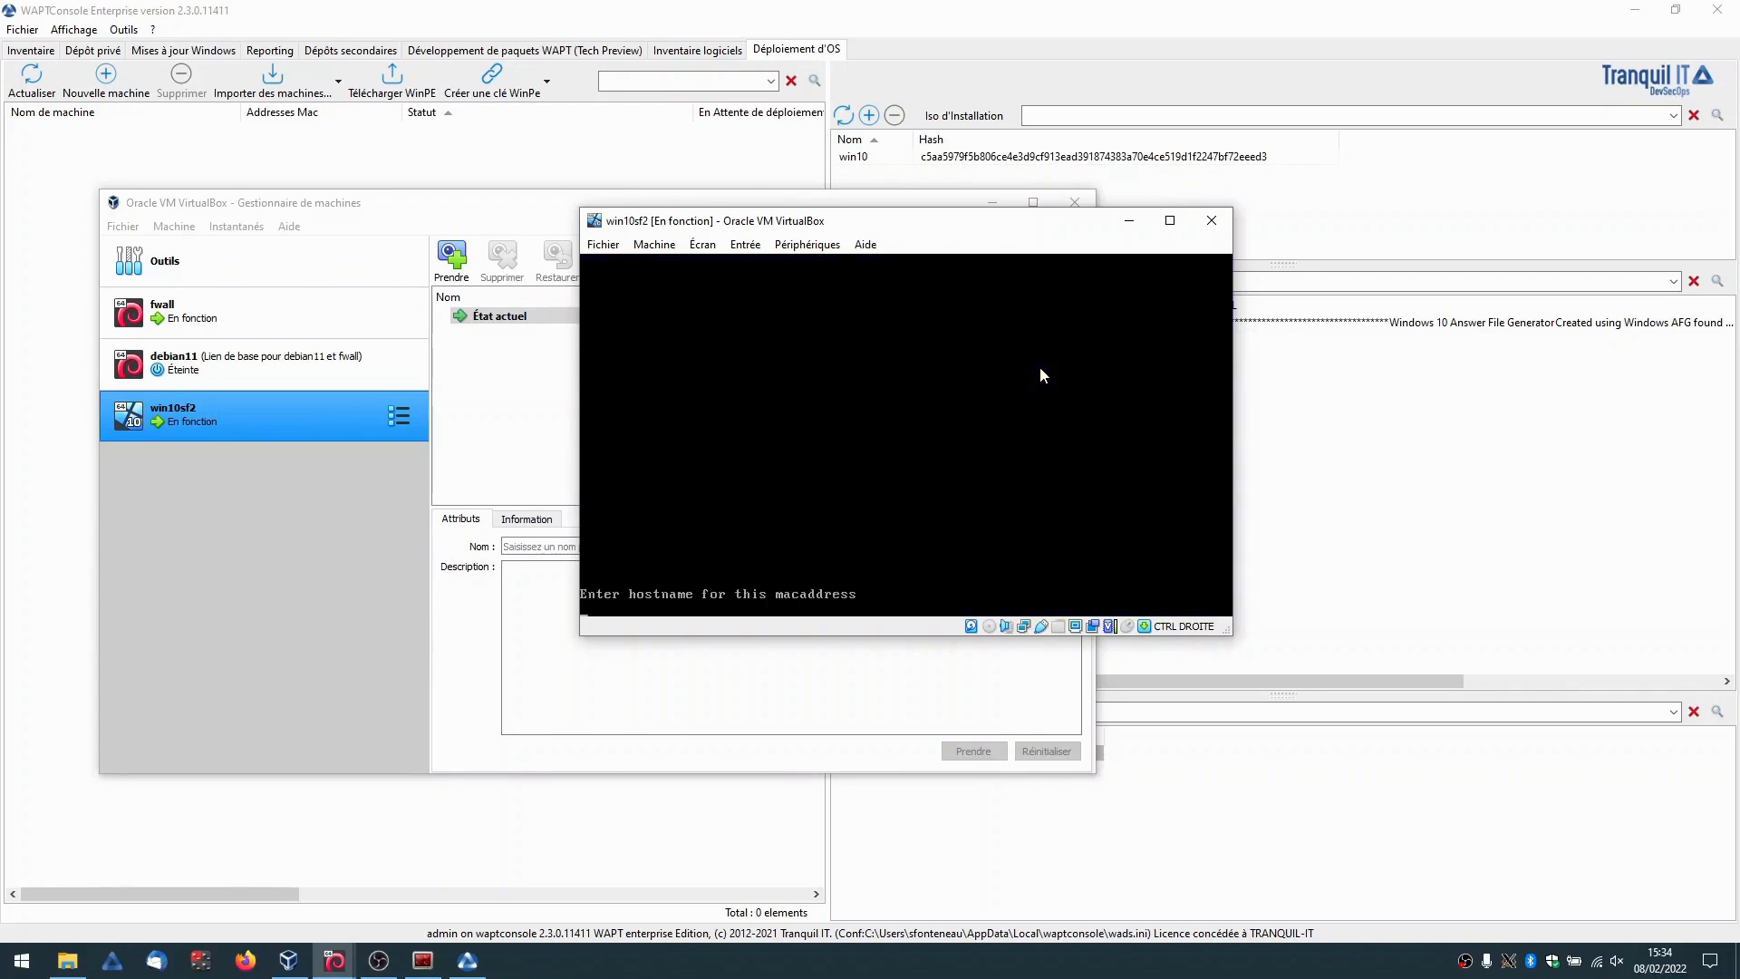
Register the virtual machine under the hostname testsf2 and power it off.
{"action": "type", "text": "testsf2"}
{"action": "key", "text": "Return"}
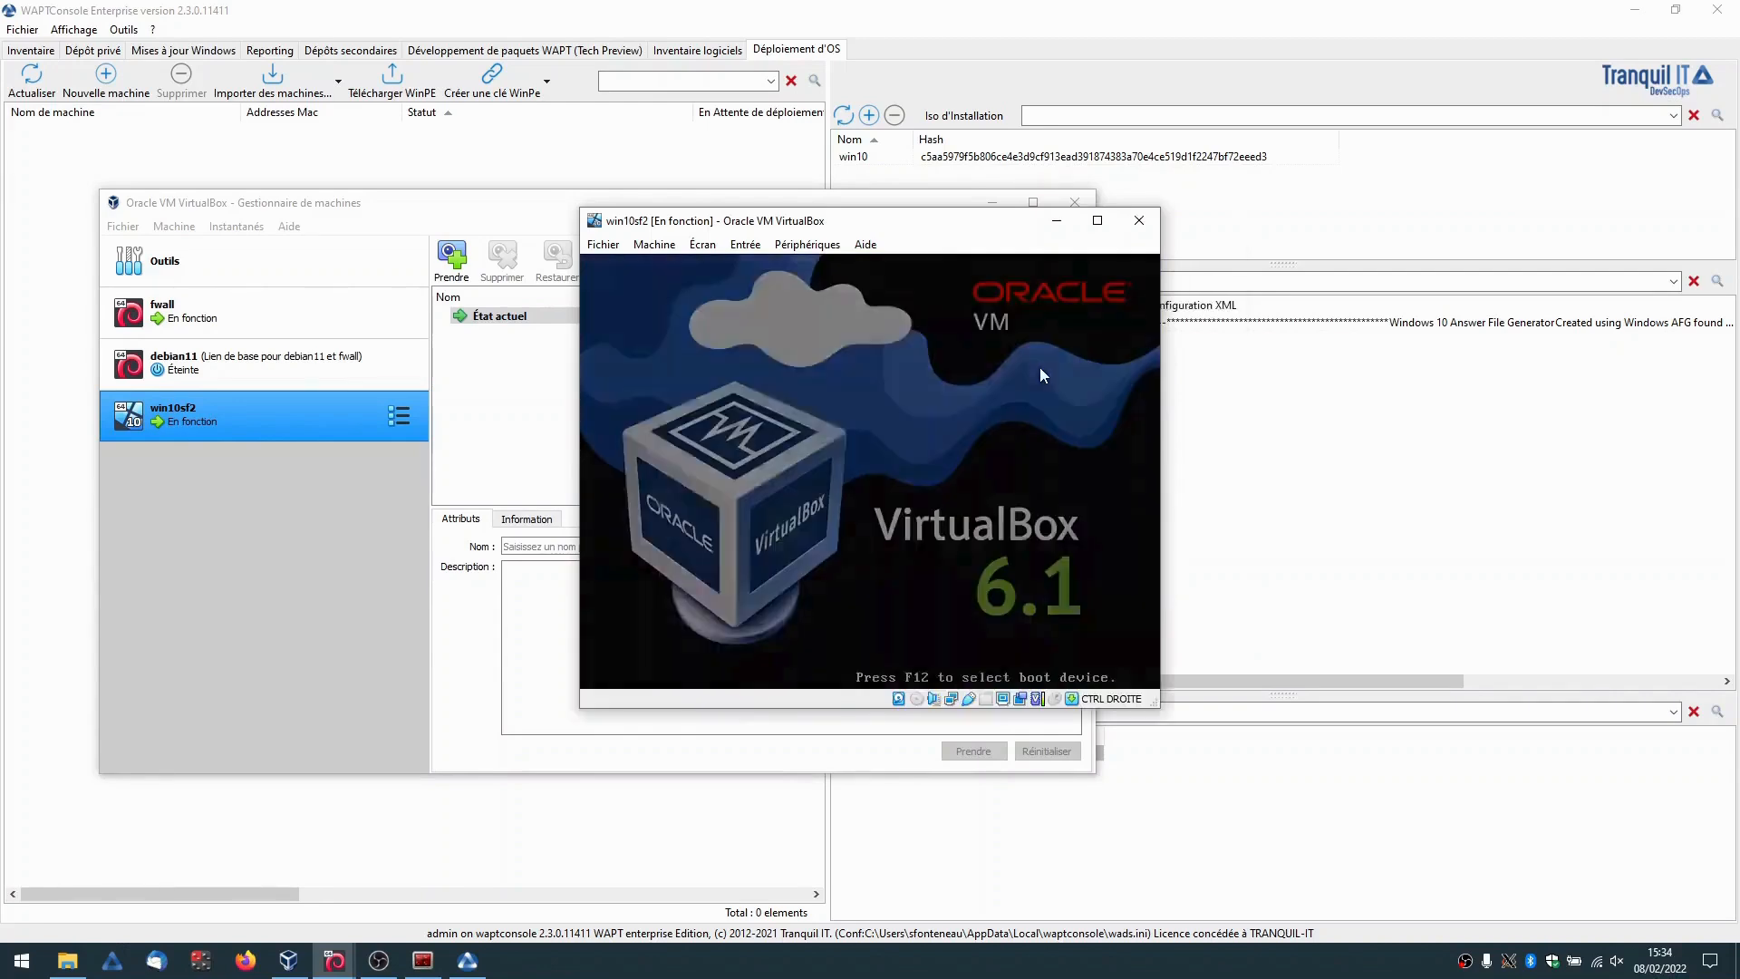
{"action": "left_click", "coordinate": [1139, 220]}
{"action": "left_click", "coordinate": [816, 517]}
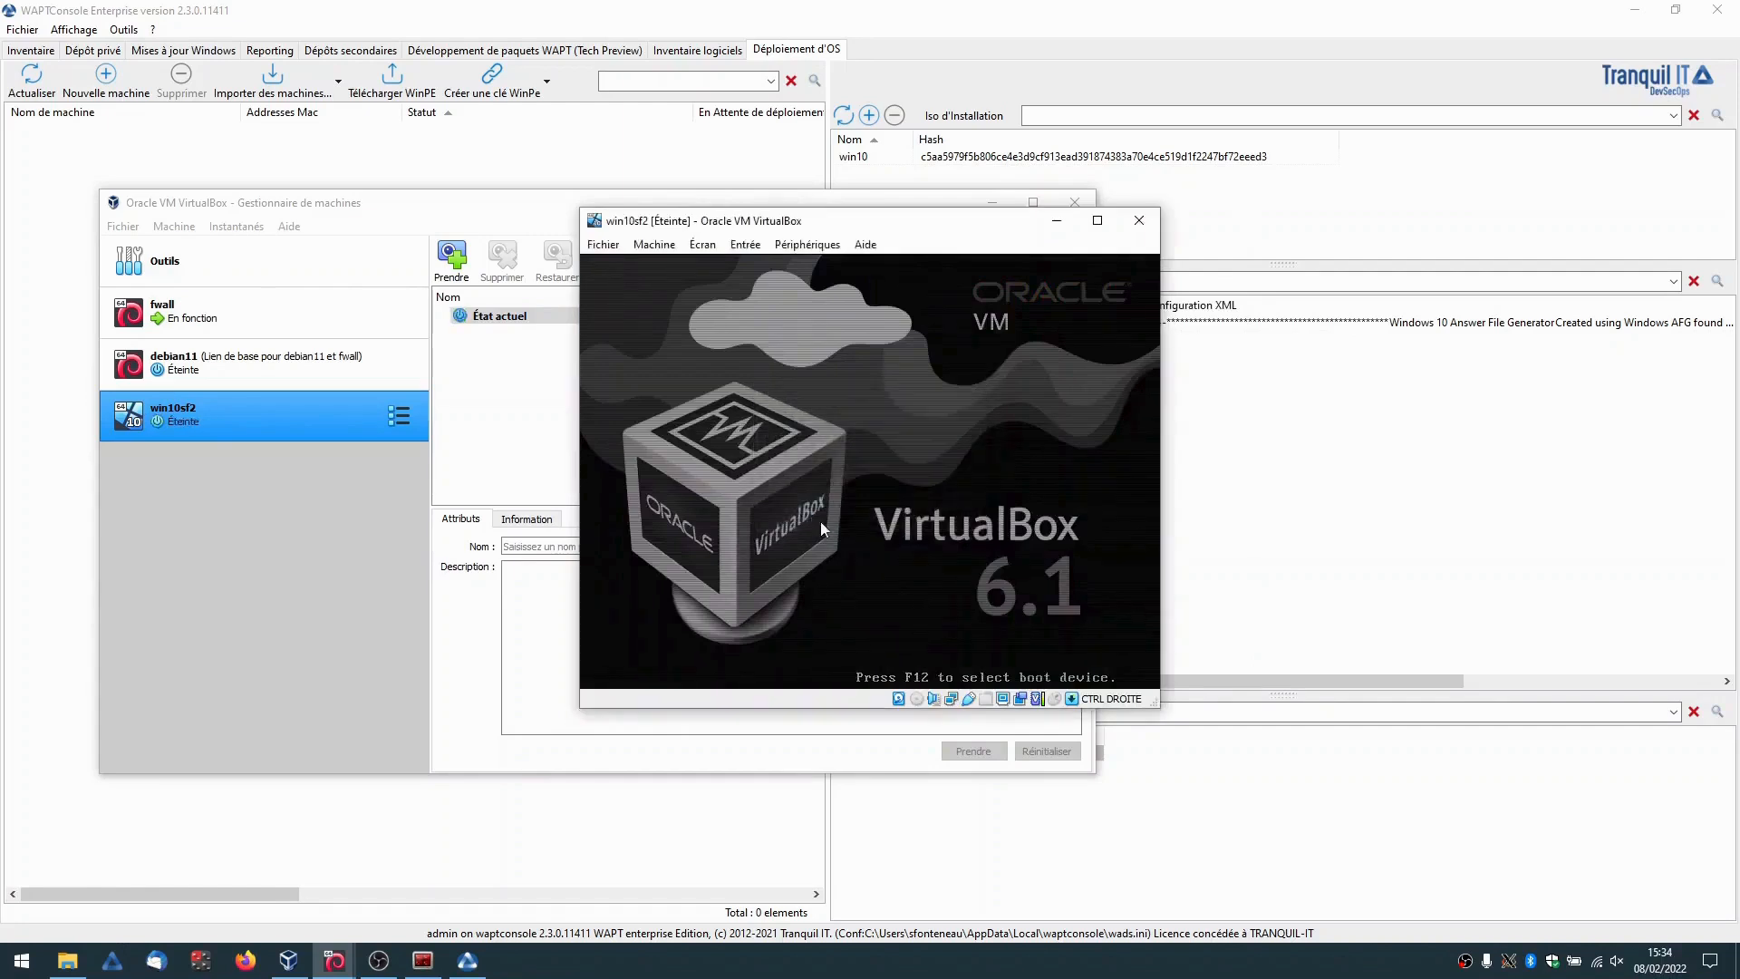
Switch to WAPTConsole, refresh the deployment machine list and assign the win10conf configuration to testsf2.
{"action": "left_click", "coordinate": [375, 8]}
{"action": "left_click", "coordinate": [32, 84]}
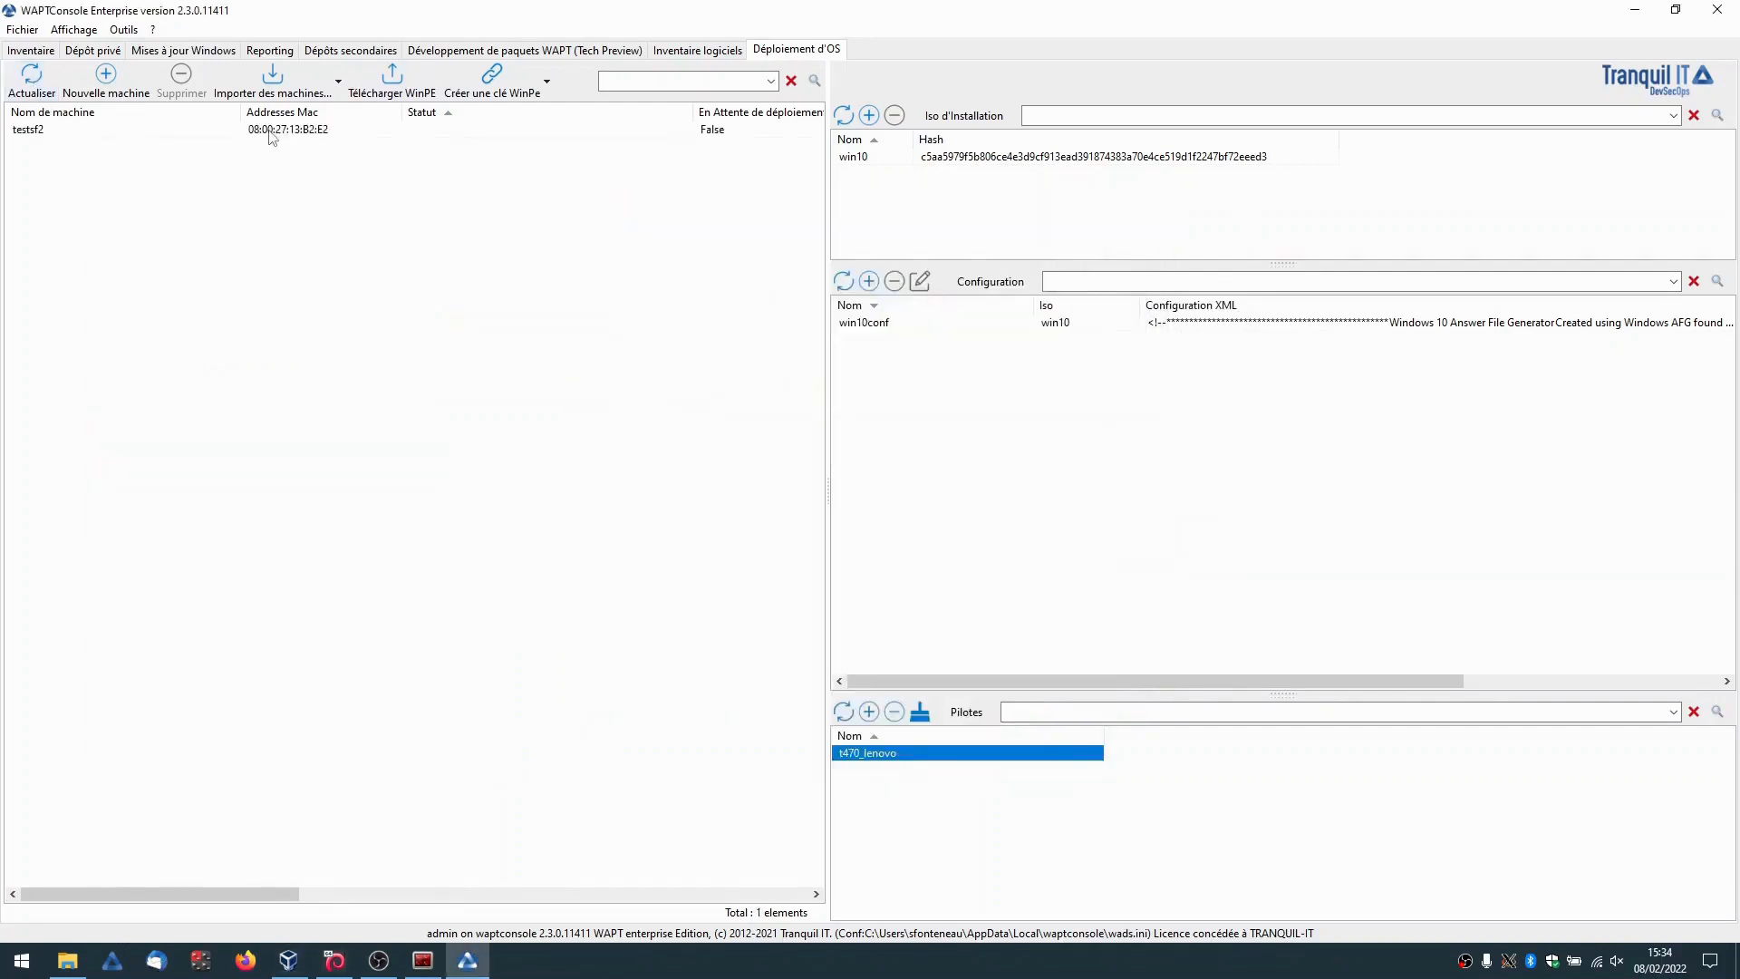
{"action": "right_click", "coordinate": [448, 134]}
{"action": "mouse_move", "coordinate": [660, 172]}
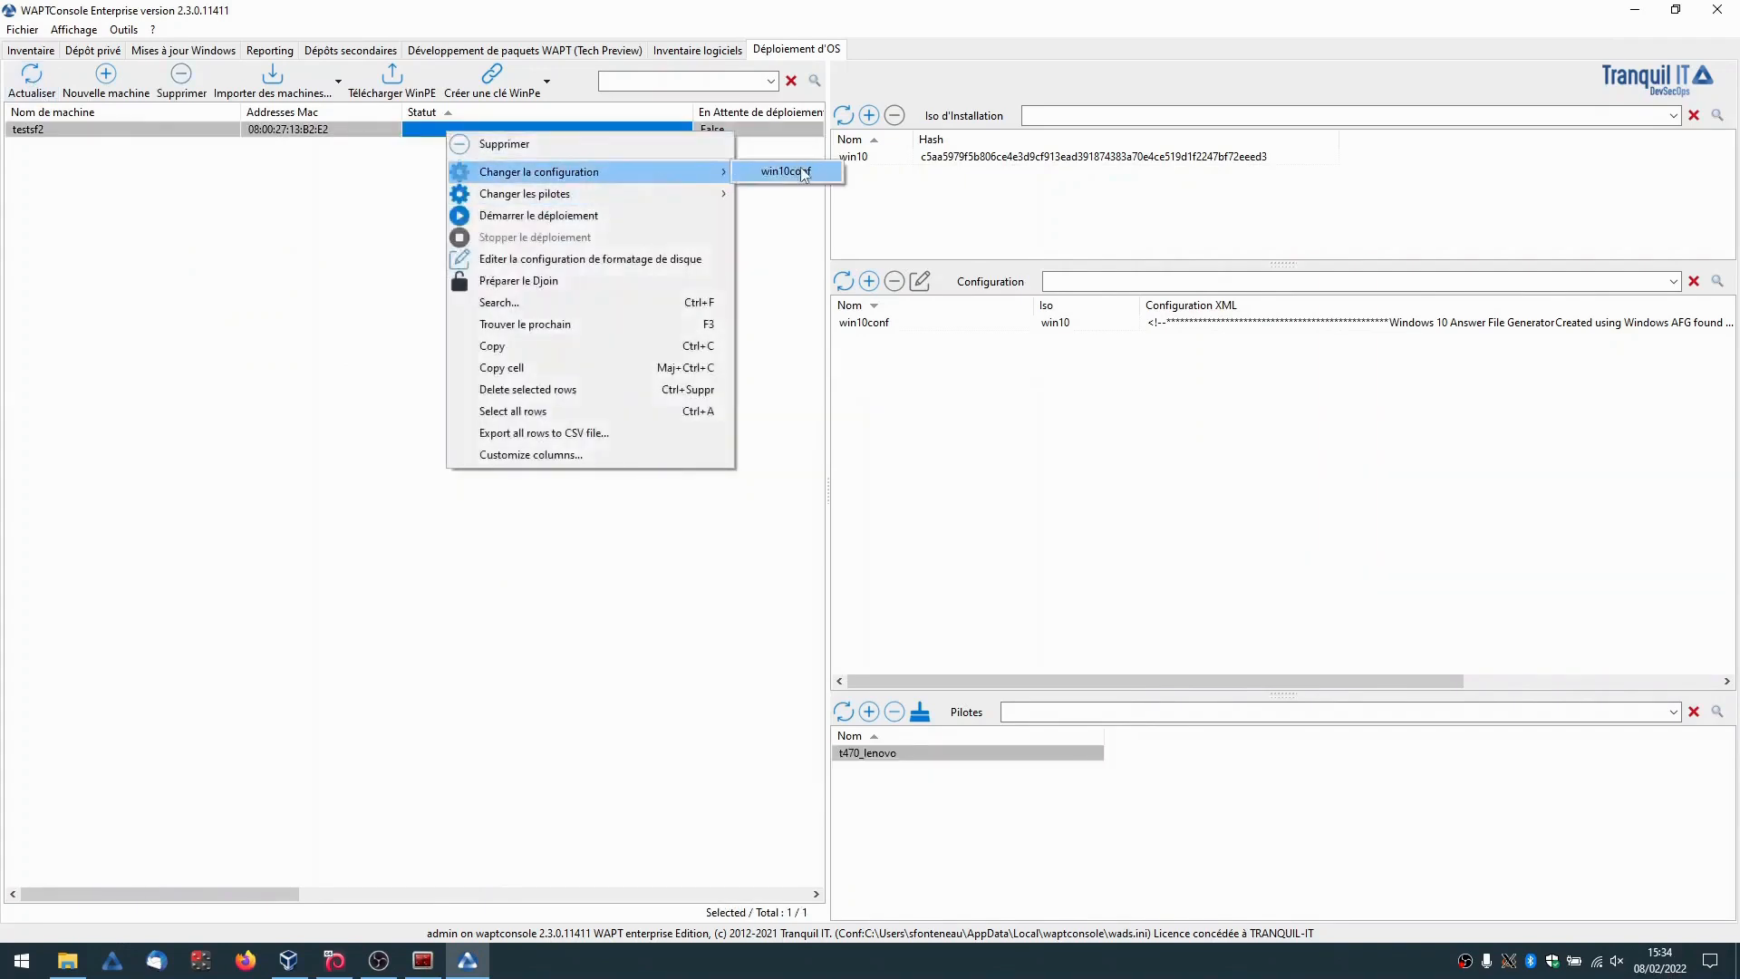
{"action": "left_click", "coordinate": [784, 170]}
{"action": "left_click_drag", "start_coordinate": [288, 894], "coordinate": [540, 888]}
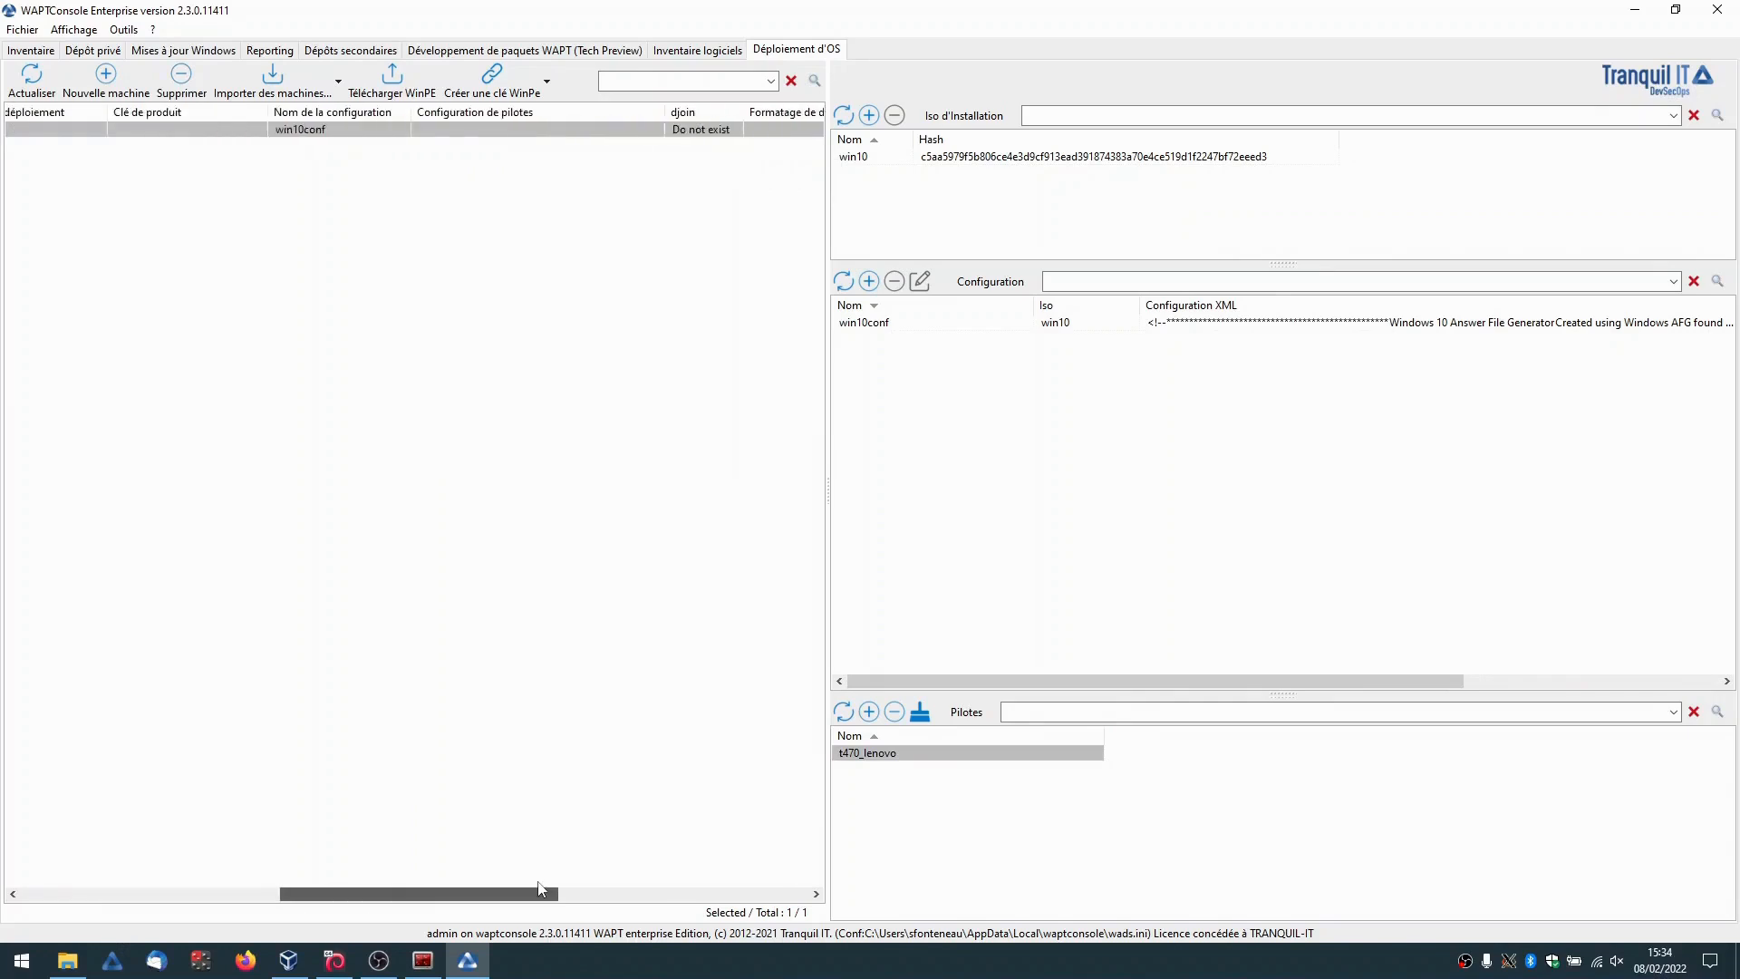
Assign the t470_lenovo driver bundle to the testsf2 machine.
{"action": "left_click_drag", "start_coordinate": [421, 895], "coordinate": [154, 917]}
{"action": "right_click", "coordinate": [441, 132]}
{"action": "mouse_move", "coordinate": [547, 201]}
{"action": "left_click", "coordinate": [775, 194]}
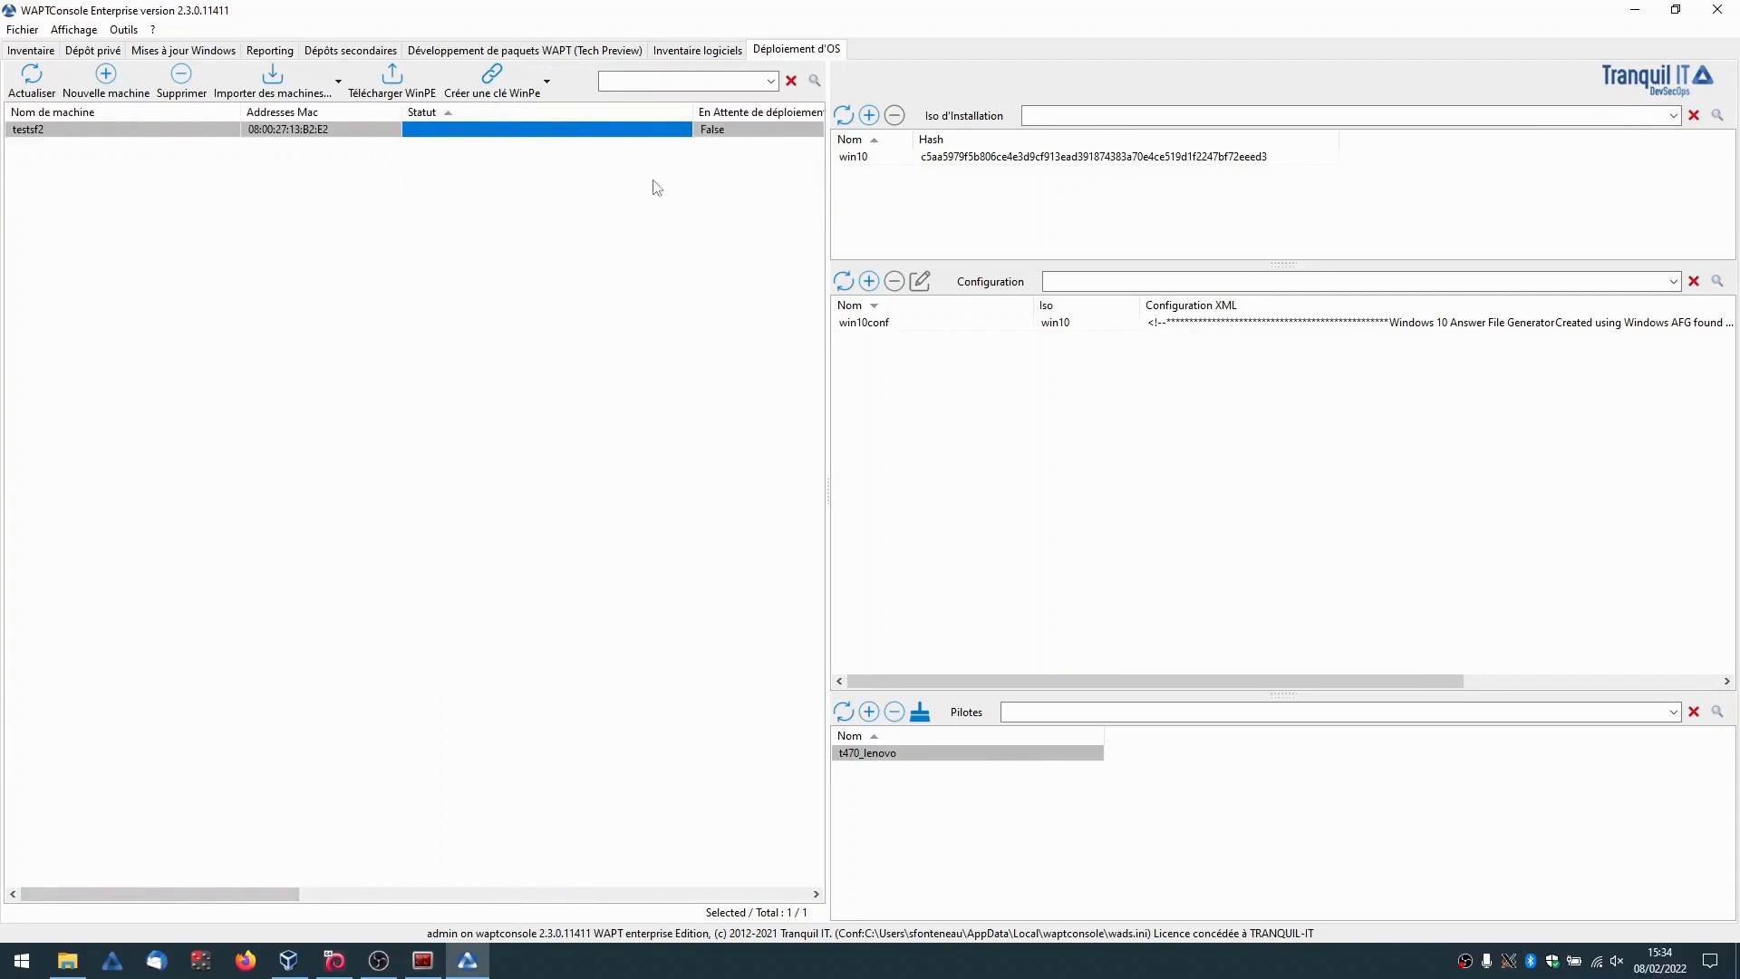
Prepare the Djoin for testsf2 with the test_join organizational unit of the ad.tranquil.it domain and save it.
{"action": "right_click", "coordinate": [388, 135]}
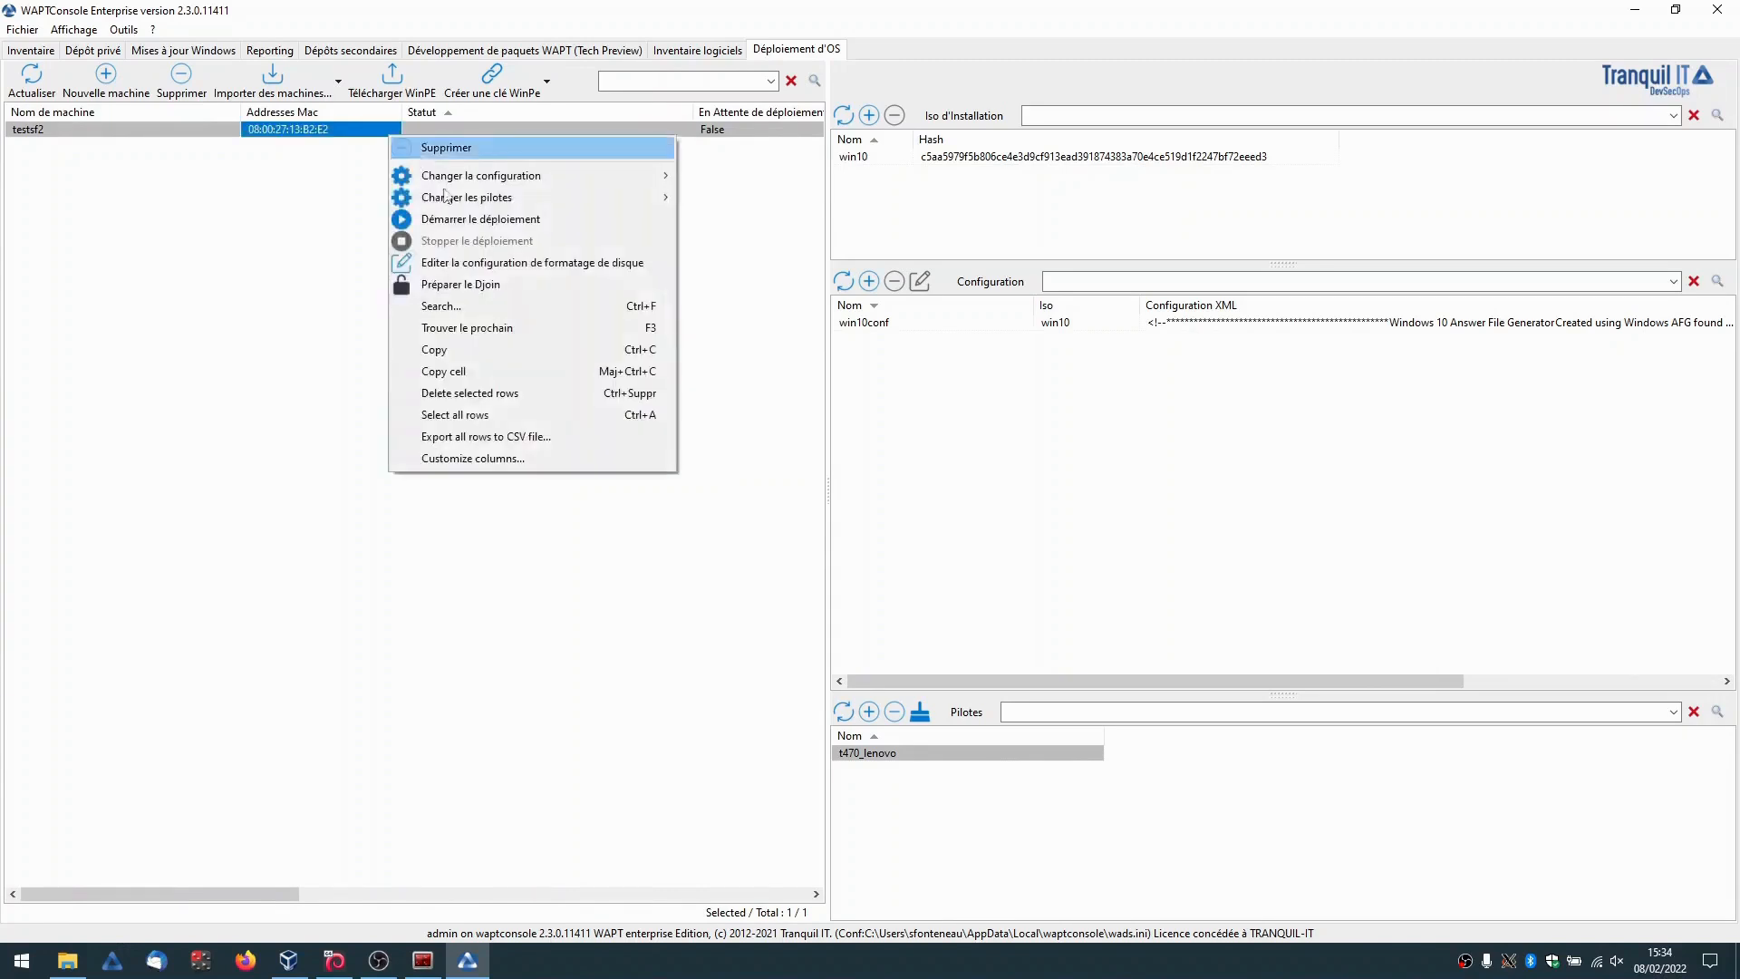
{"action": "left_click", "coordinate": [495, 287]}
{"action": "left_click", "coordinate": [493, 302]}
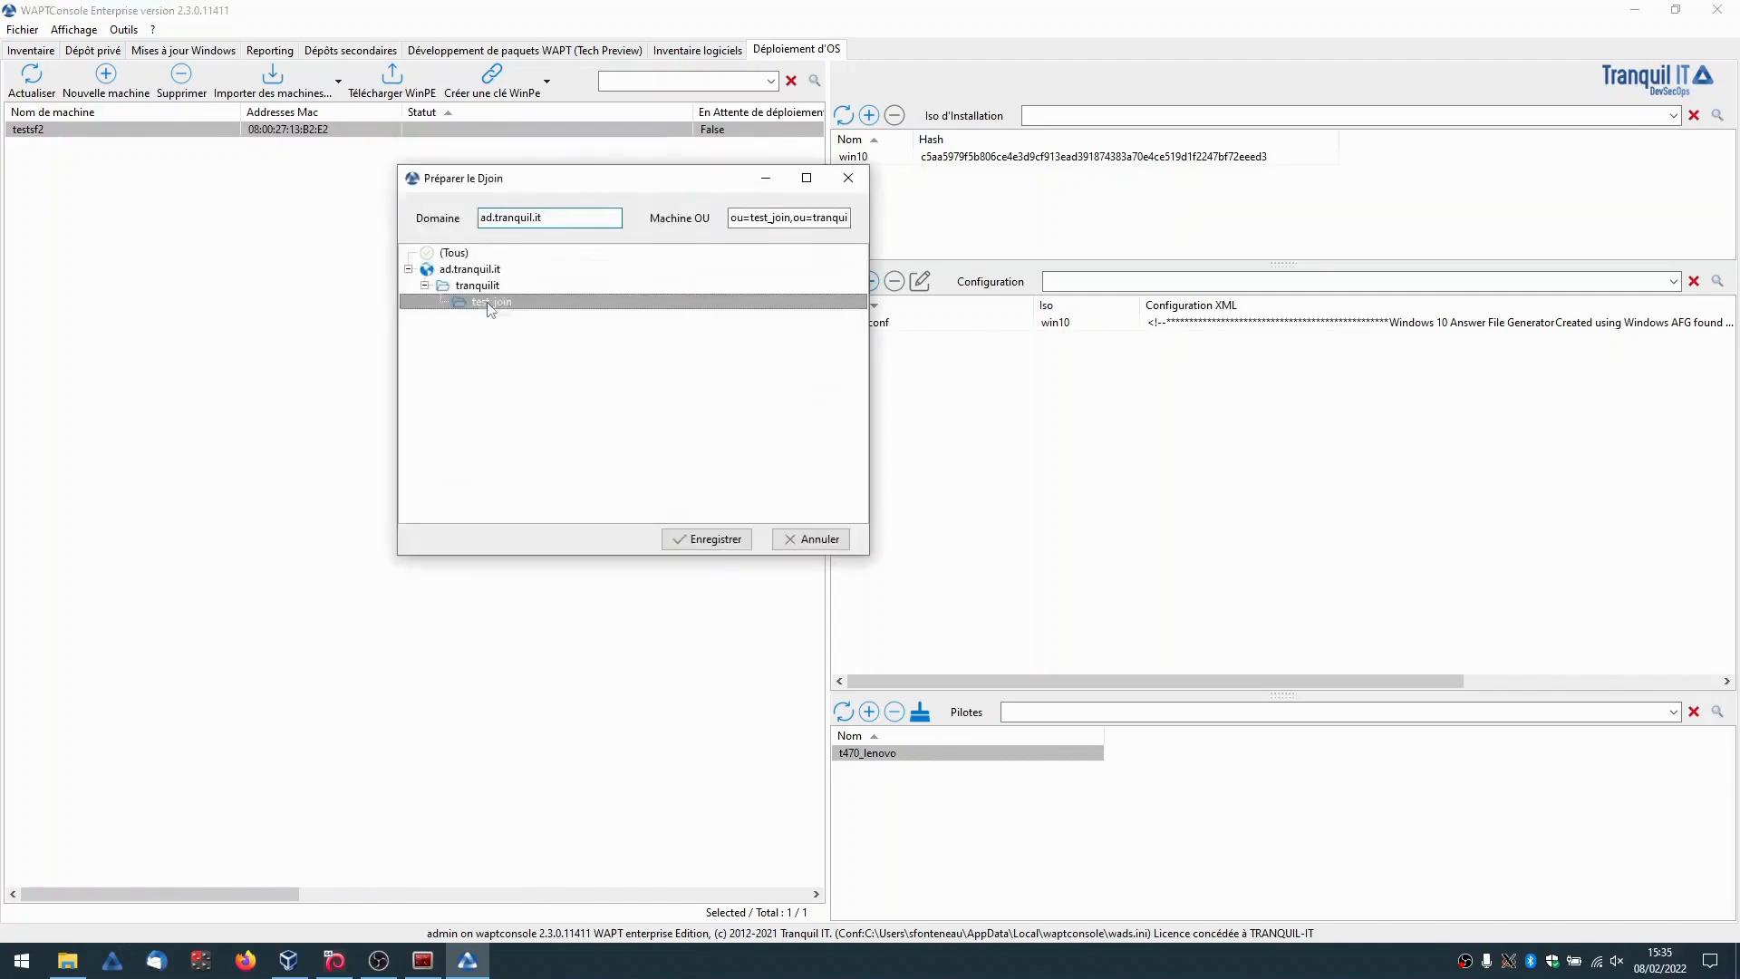
{"action": "left_click", "coordinate": [699, 542]}
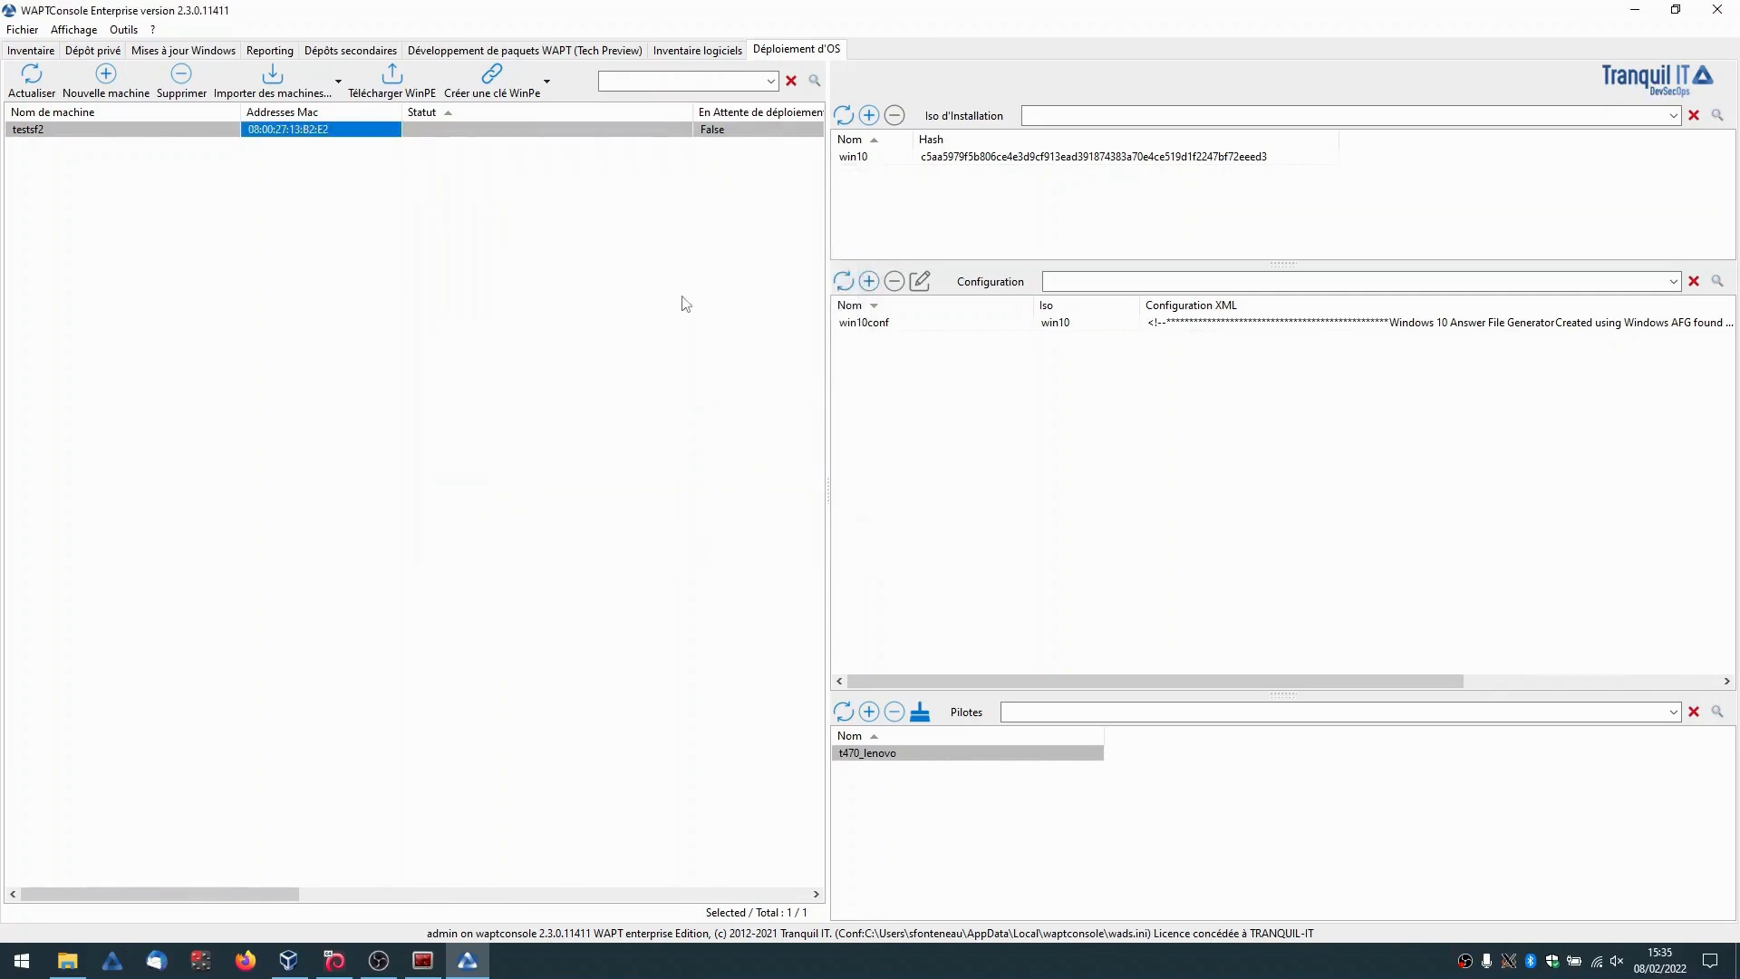
Start the deployment of the testsf2 machine.
{"action": "mouse_move", "coordinate": [276, 897]}
{"action": "left_mouse_down"}
{"action": "mouse_move", "coordinate": [549, 895]}
{"action": "mouse_move", "coordinate": [259, 893]}
{"action": "left_mouse_up"}
{"action": "left_click", "coordinate": [675, 134]}
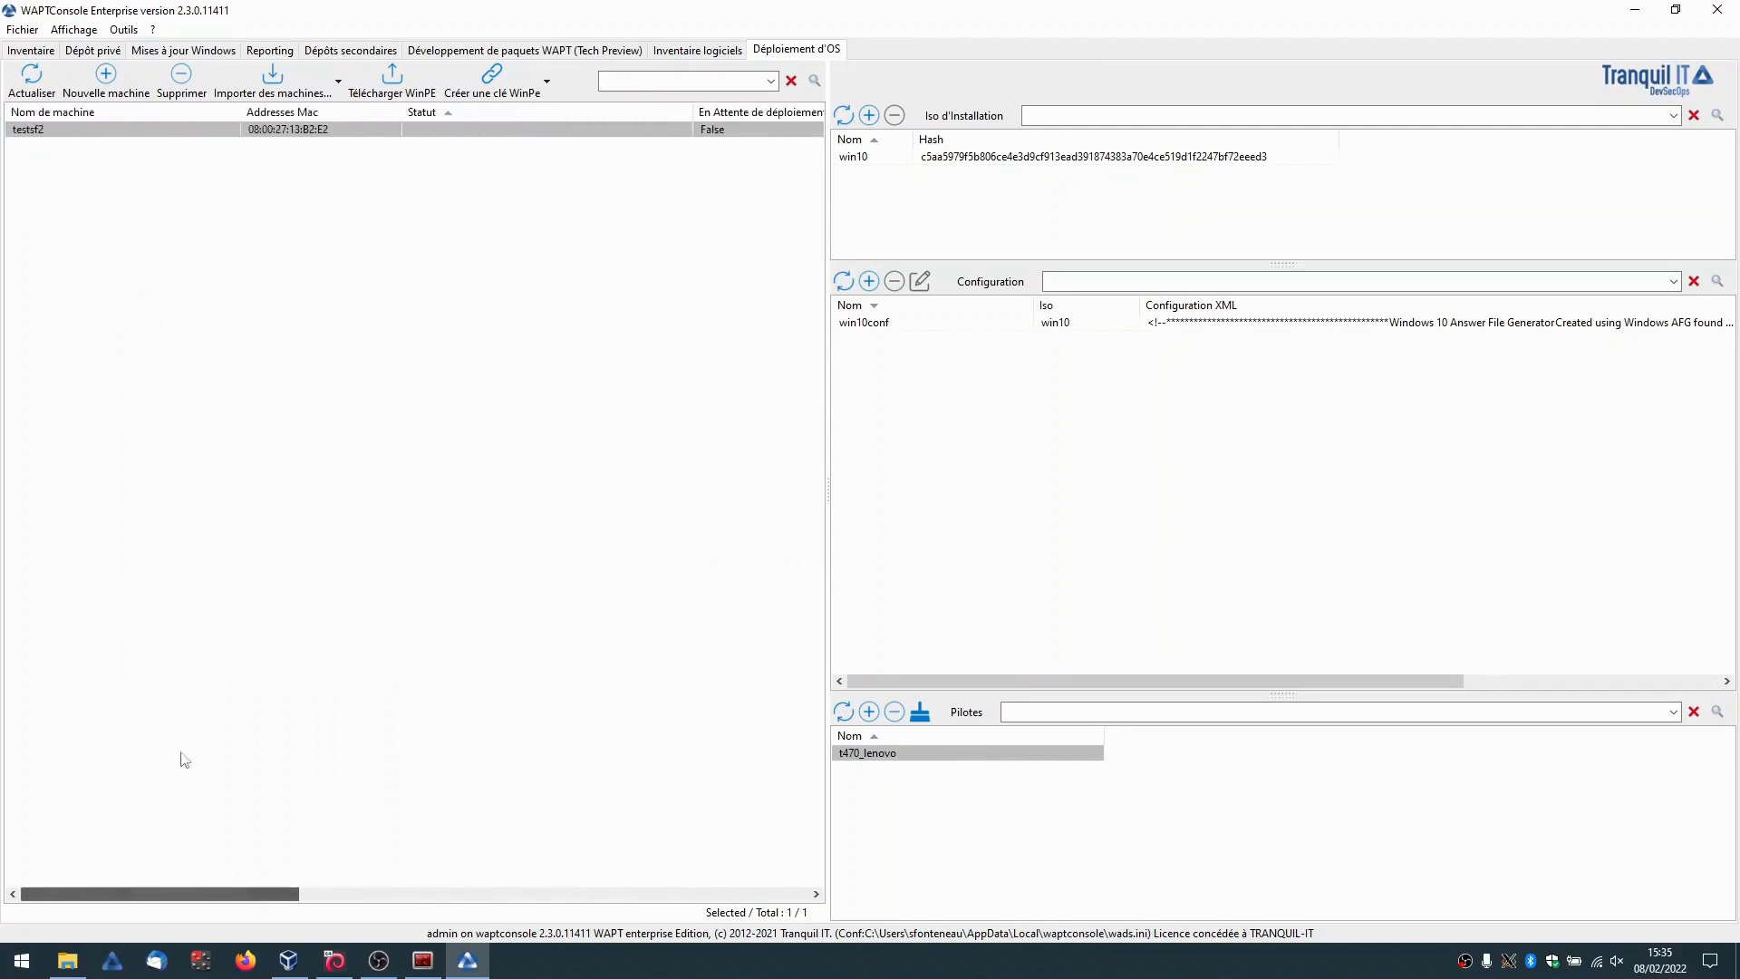
{"action": "right_click", "coordinate": [382, 133]}
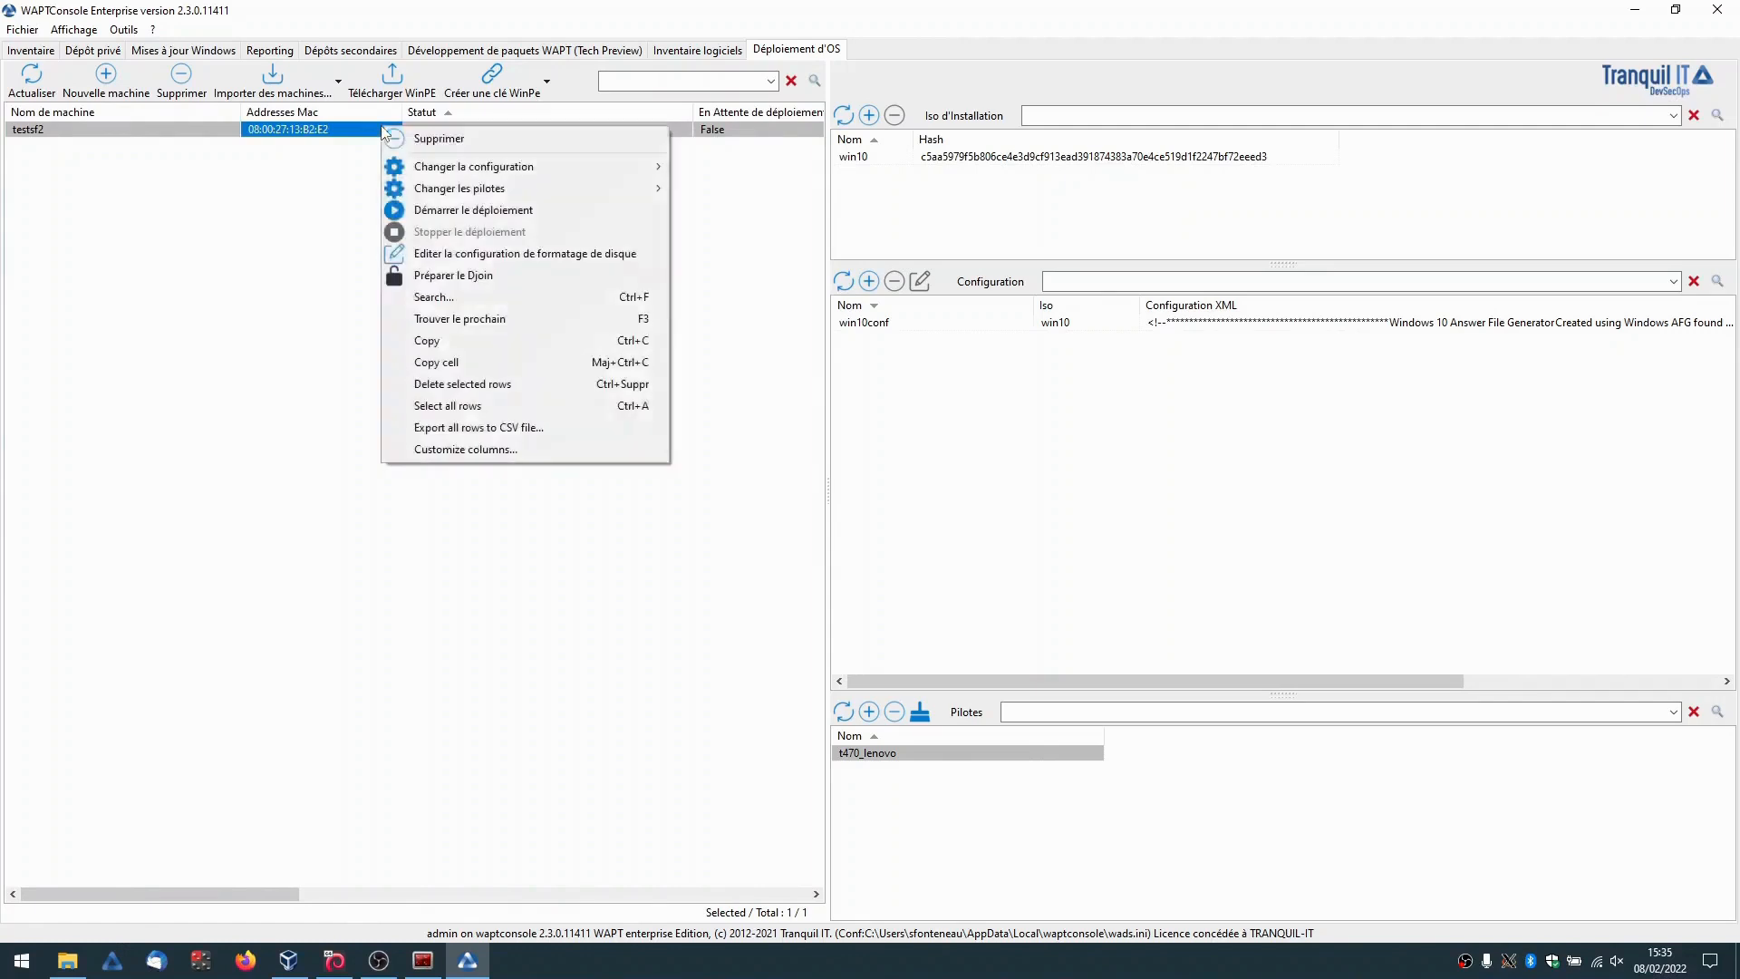
{"action": "left_click", "coordinate": [503, 211]}
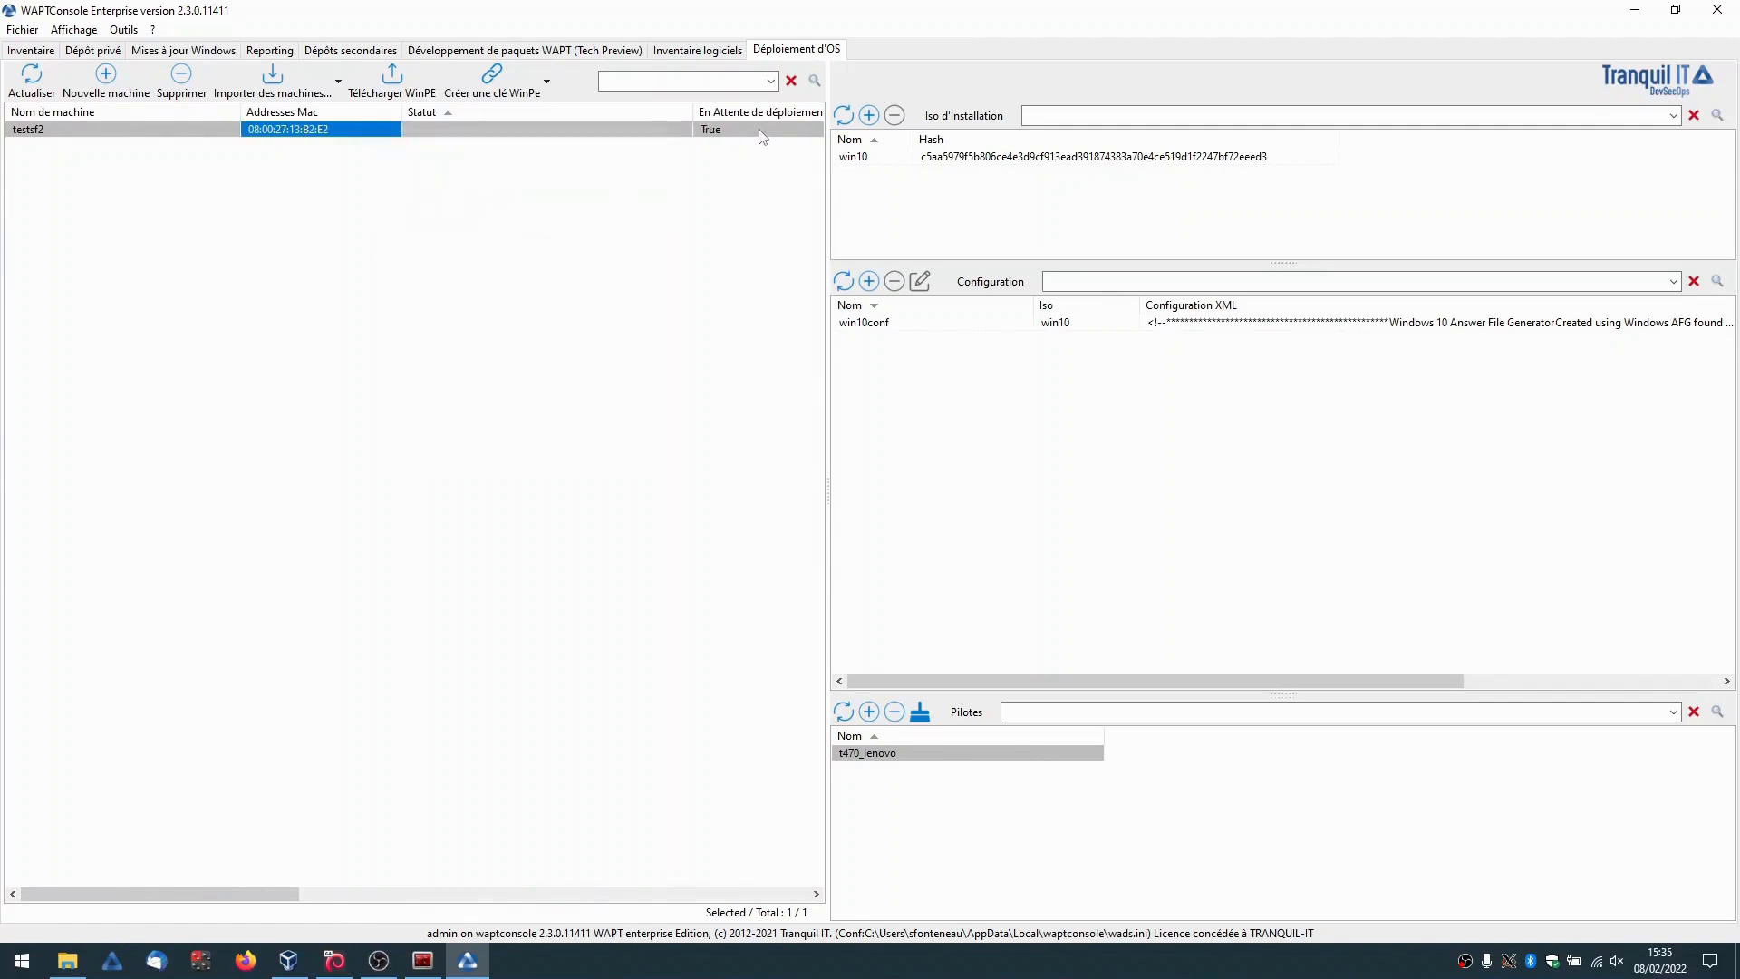
Switch to VirtualBox, start only the win10sf2 virtual machine and boot it from the LAN to run the deployment.
{"action": "left_click", "coordinate": [288, 960]}
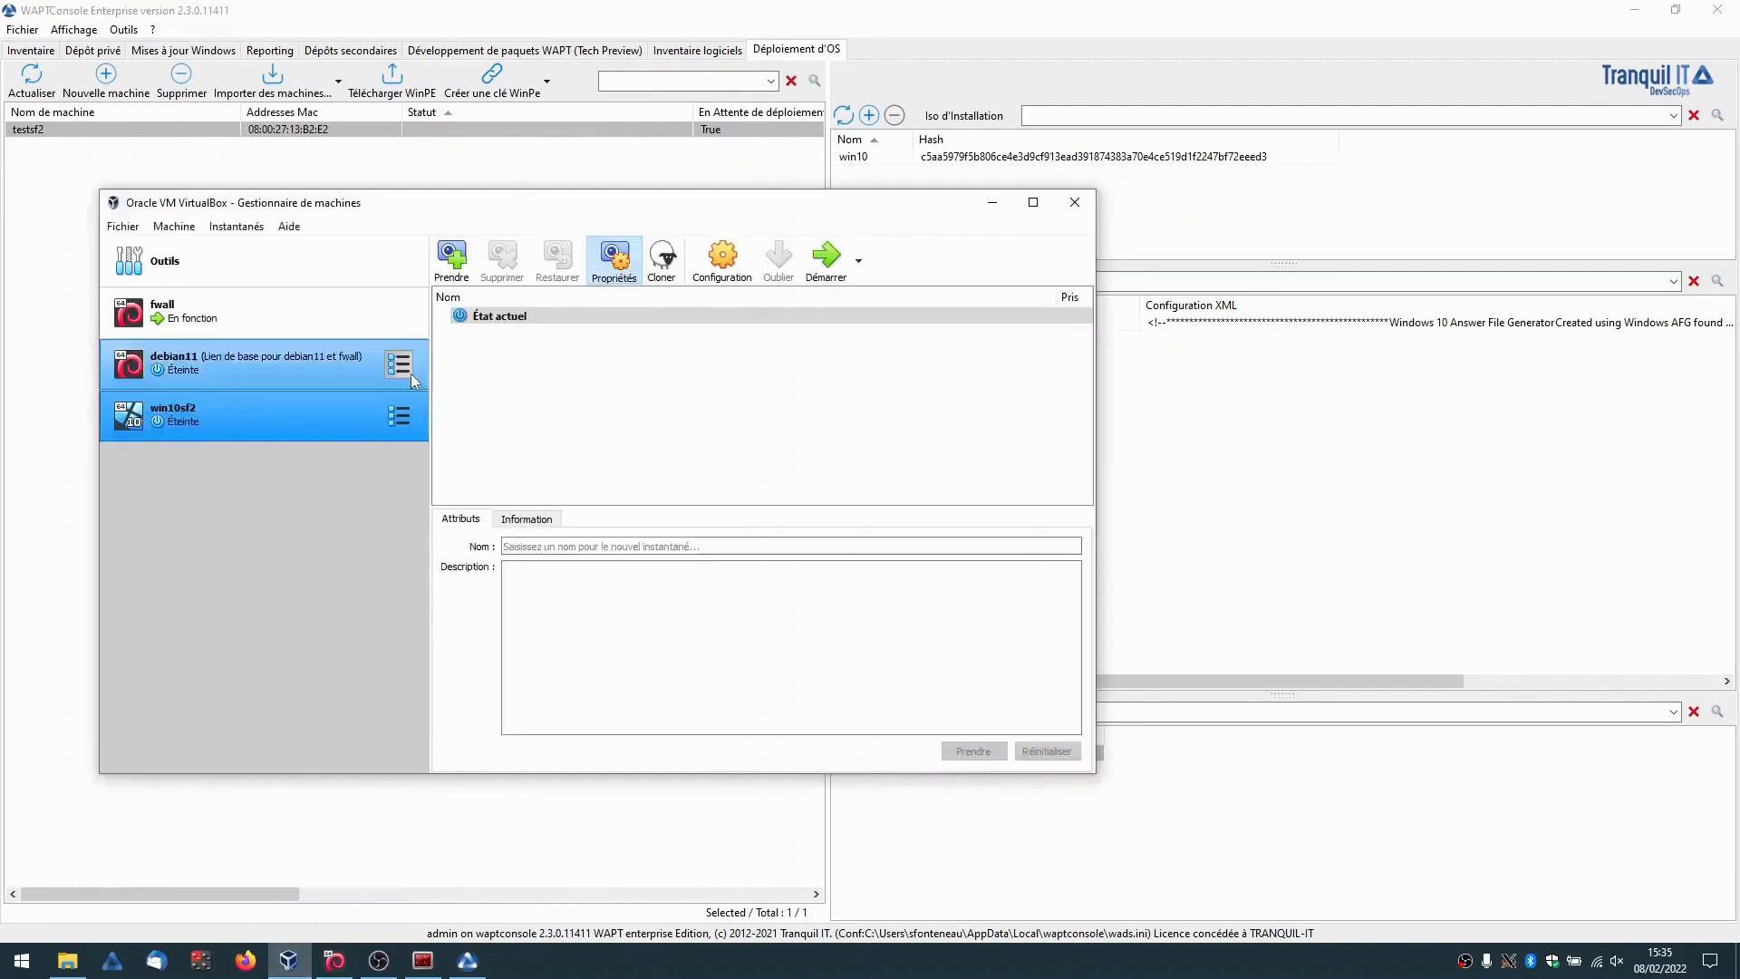
{"action": "left_click", "coordinate": [395, 381], "text": "ctrl"}
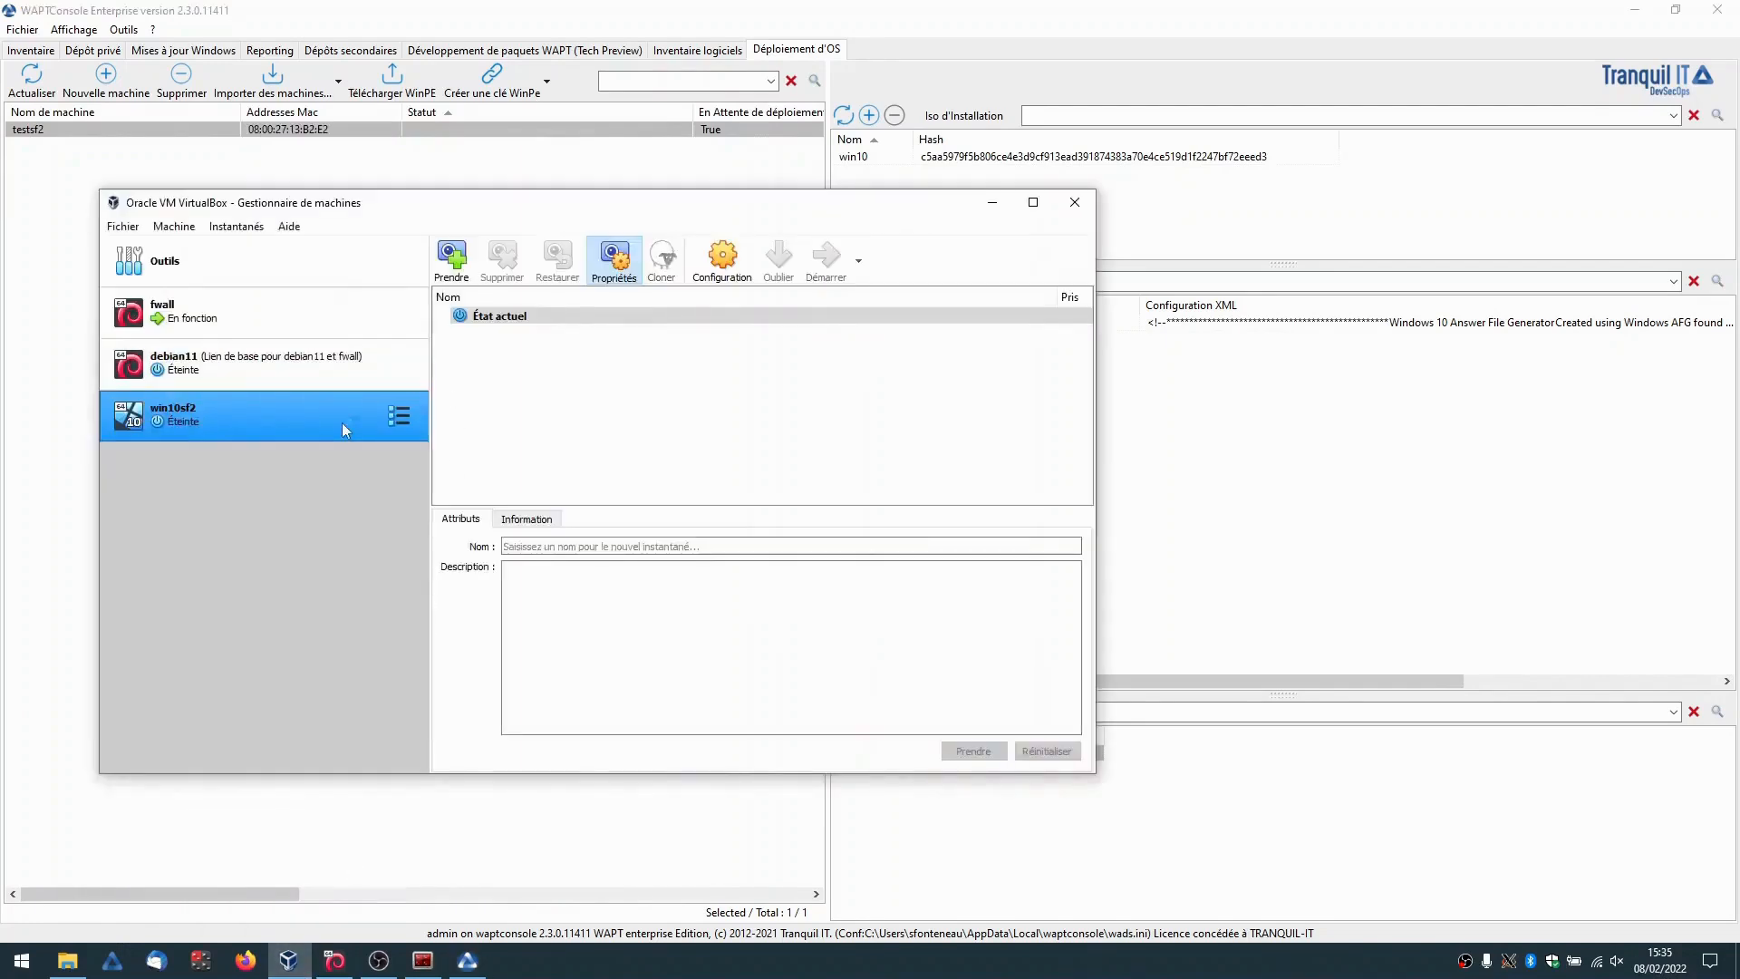
{"action": "left_click", "coordinate": [393, 384], "text": "ctrl"}
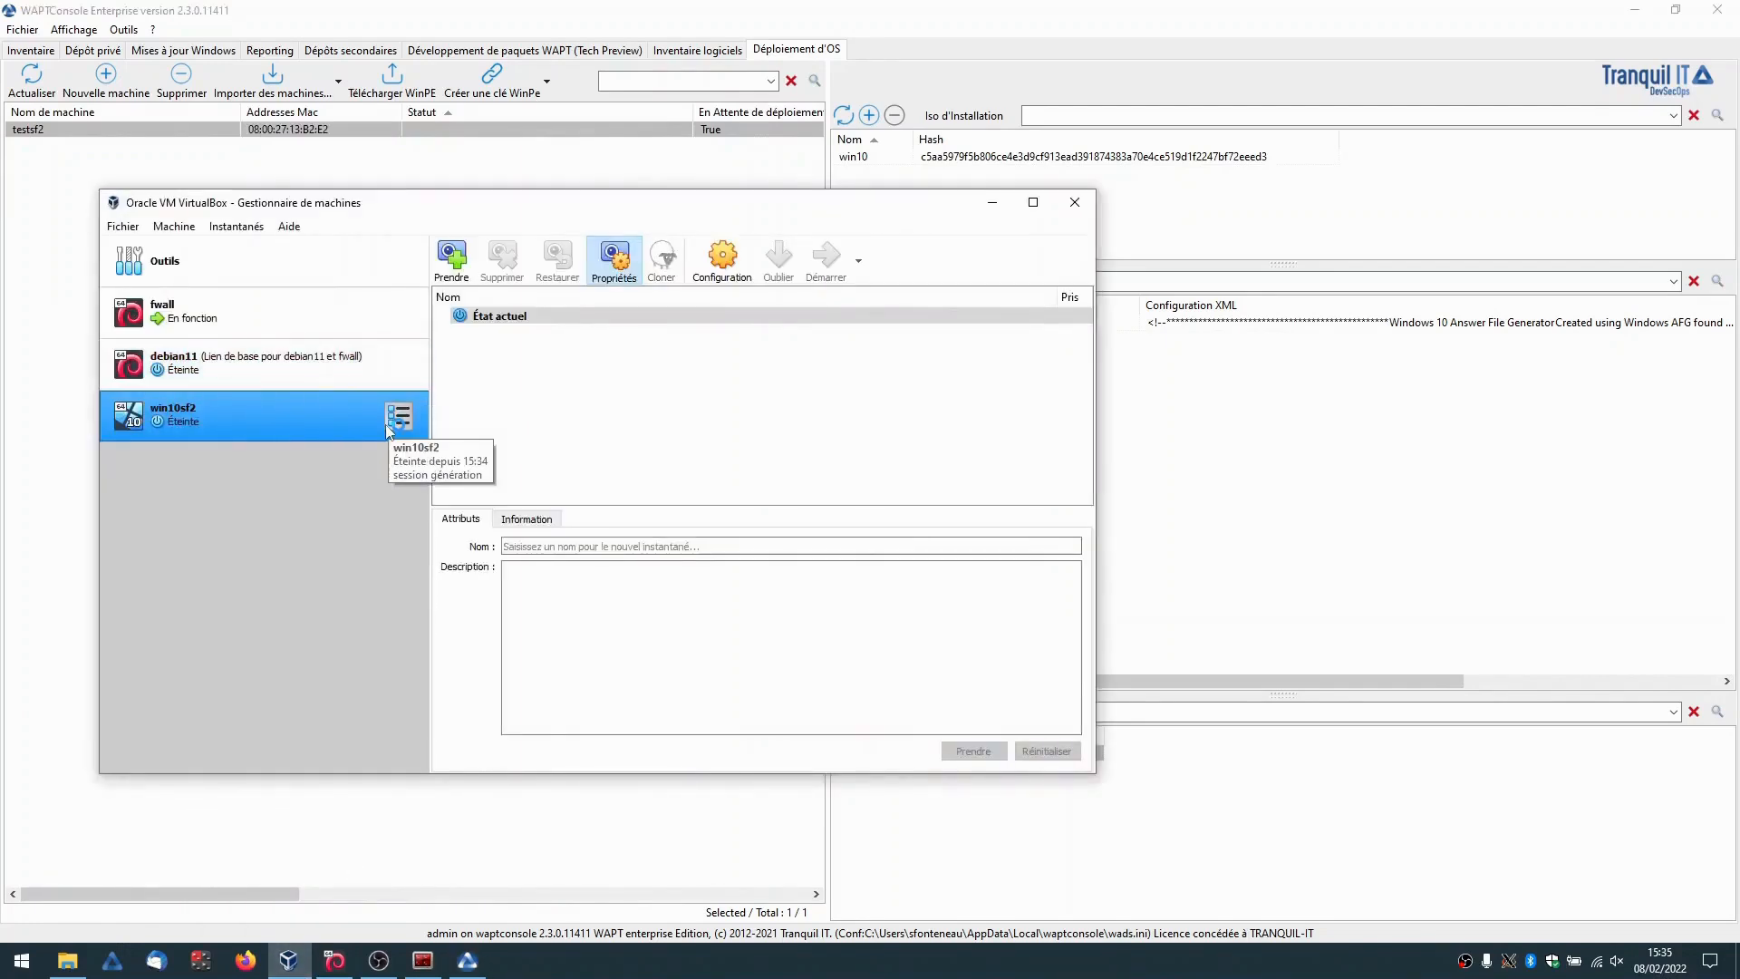
{"action": "double_click", "coordinate": [357, 419]}
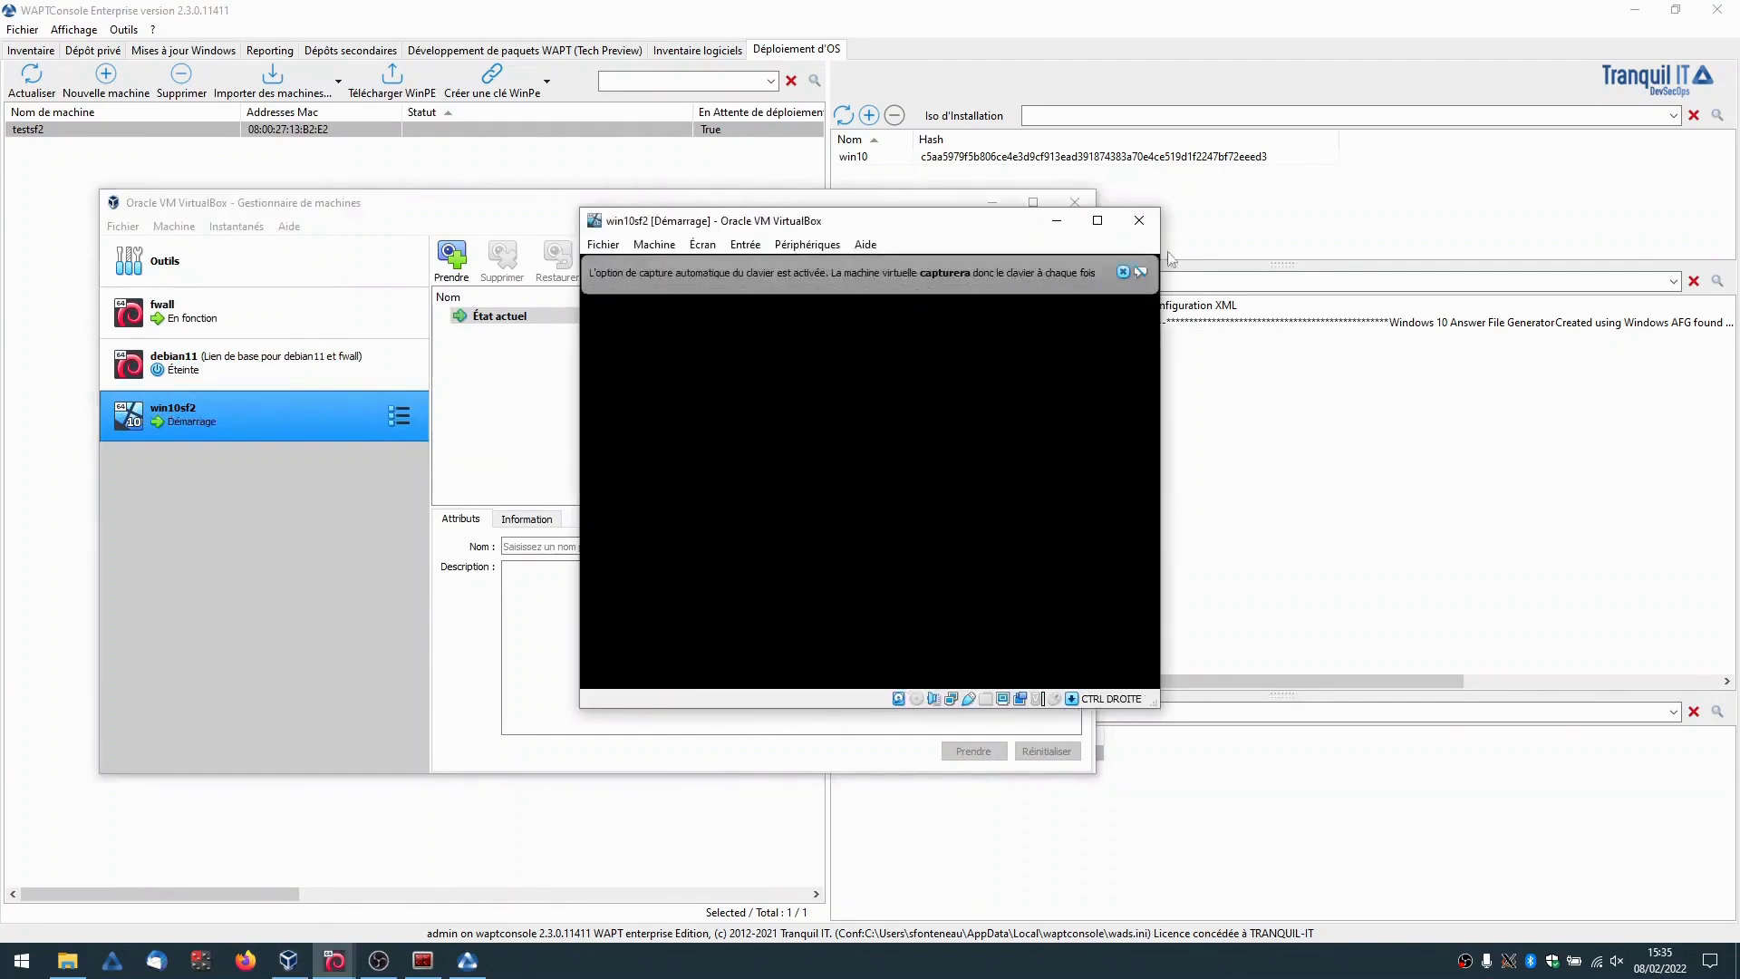
{"action": "left_click", "coordinate": [1139, 272]}
{"action": "key", "text": "F12"}
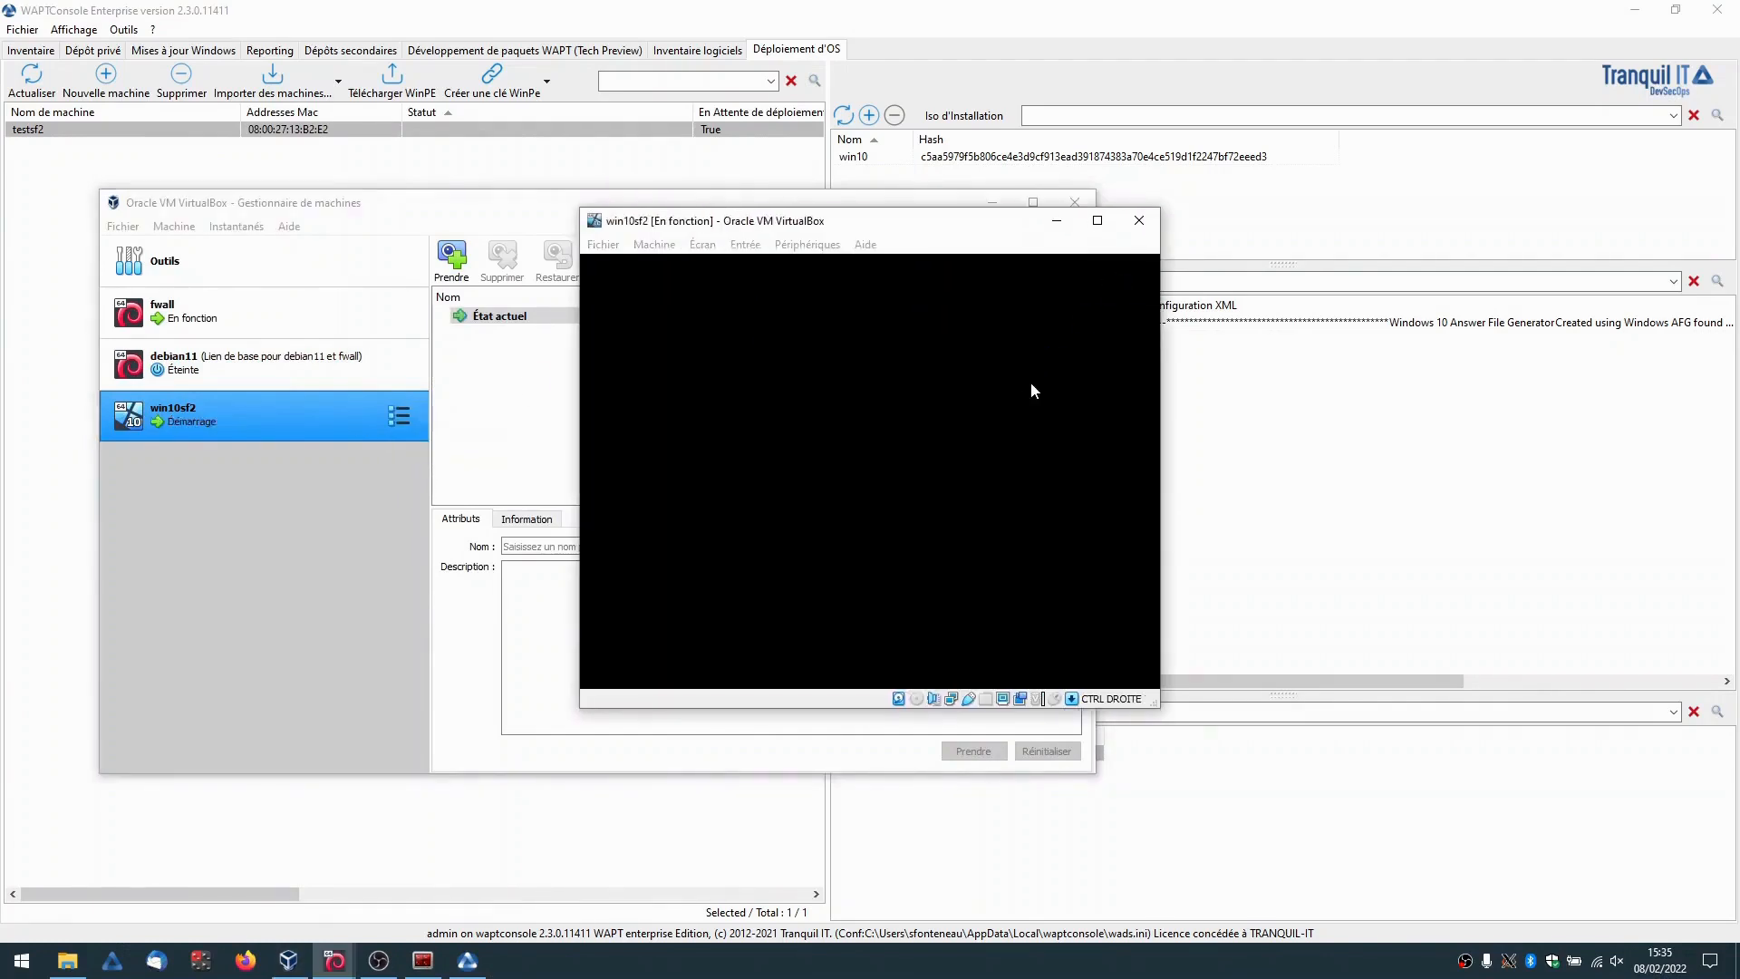
{"action": "key", "text": "l"}
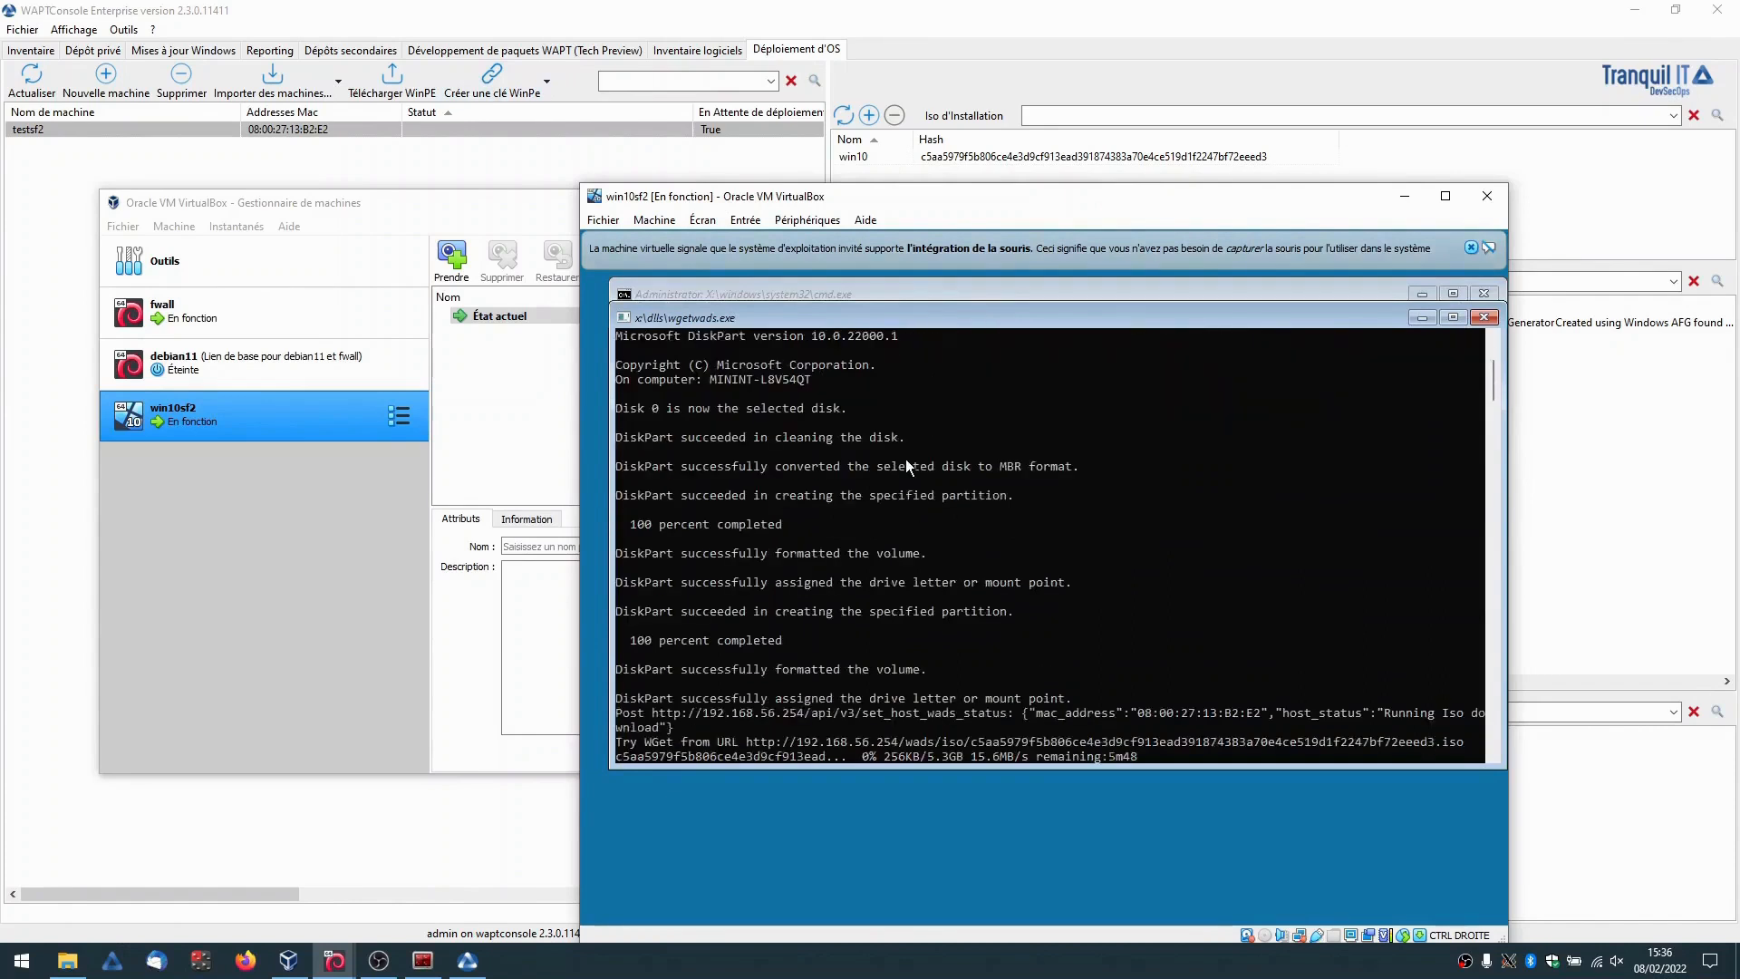
Switch to WAPTConsole, refresh the deployment status of testsf2 and return to the win10sf2 virtual machine window.
{"action": "left_click_drag", "start_coordinate": [909, 200], "coordinate": [920, 106]}
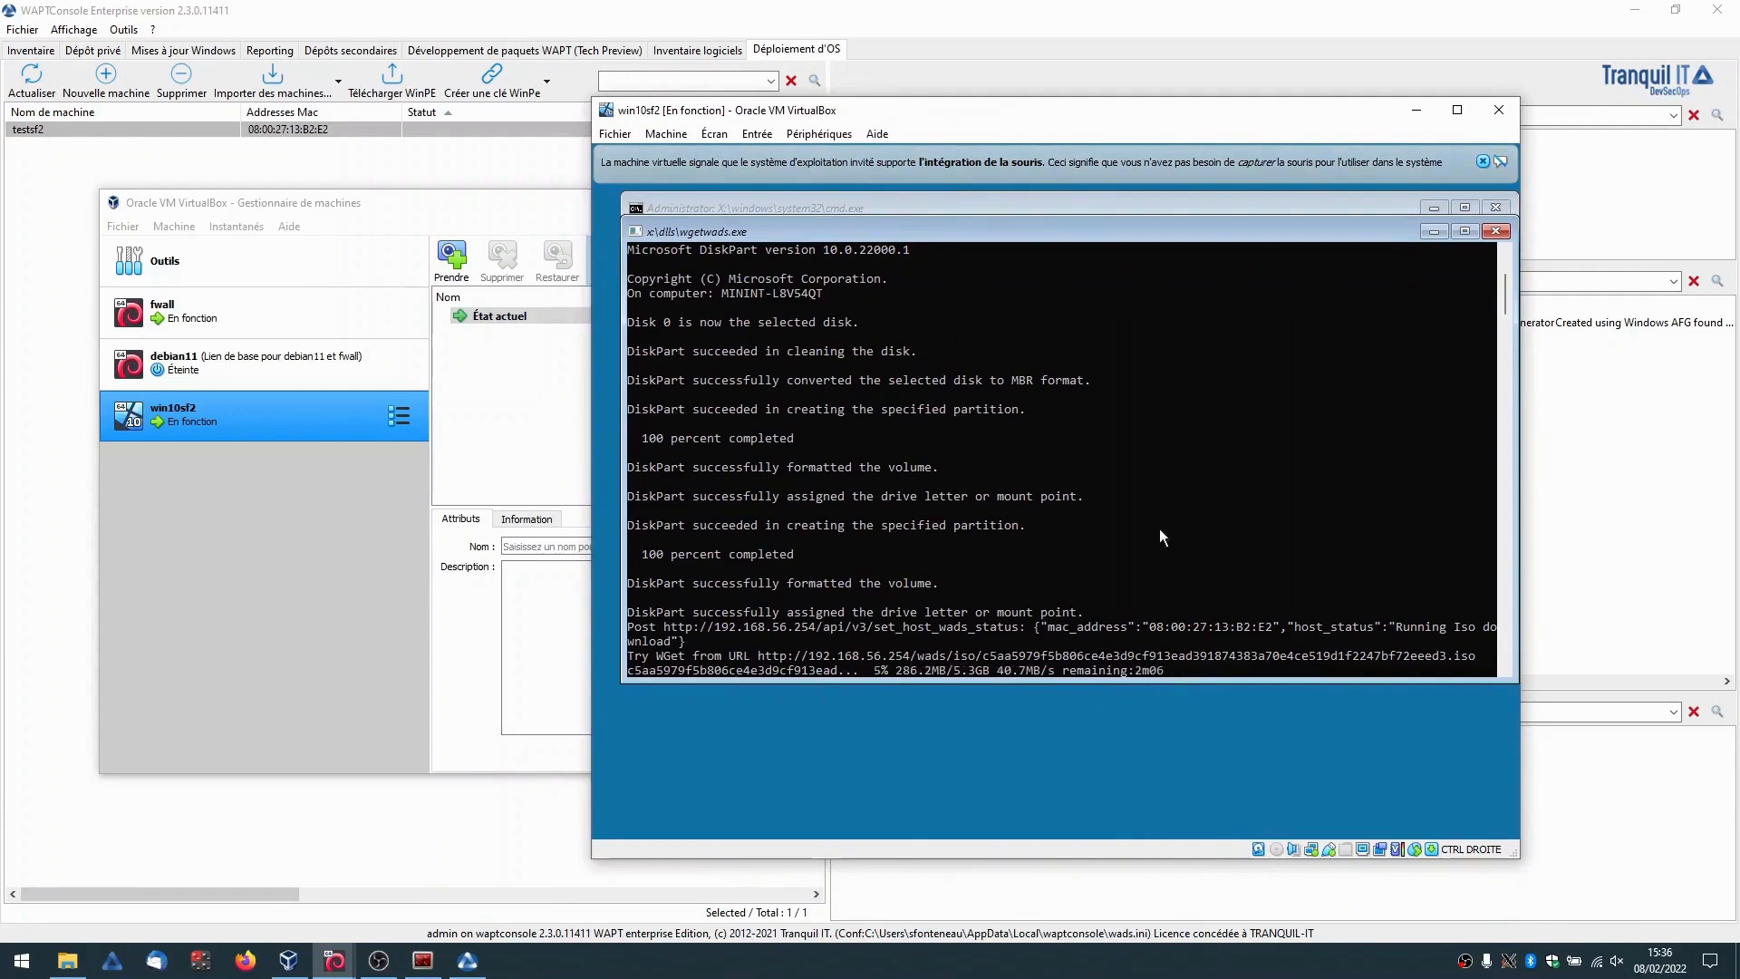
{"action": "left_click", "coordinate": [35, 82]}
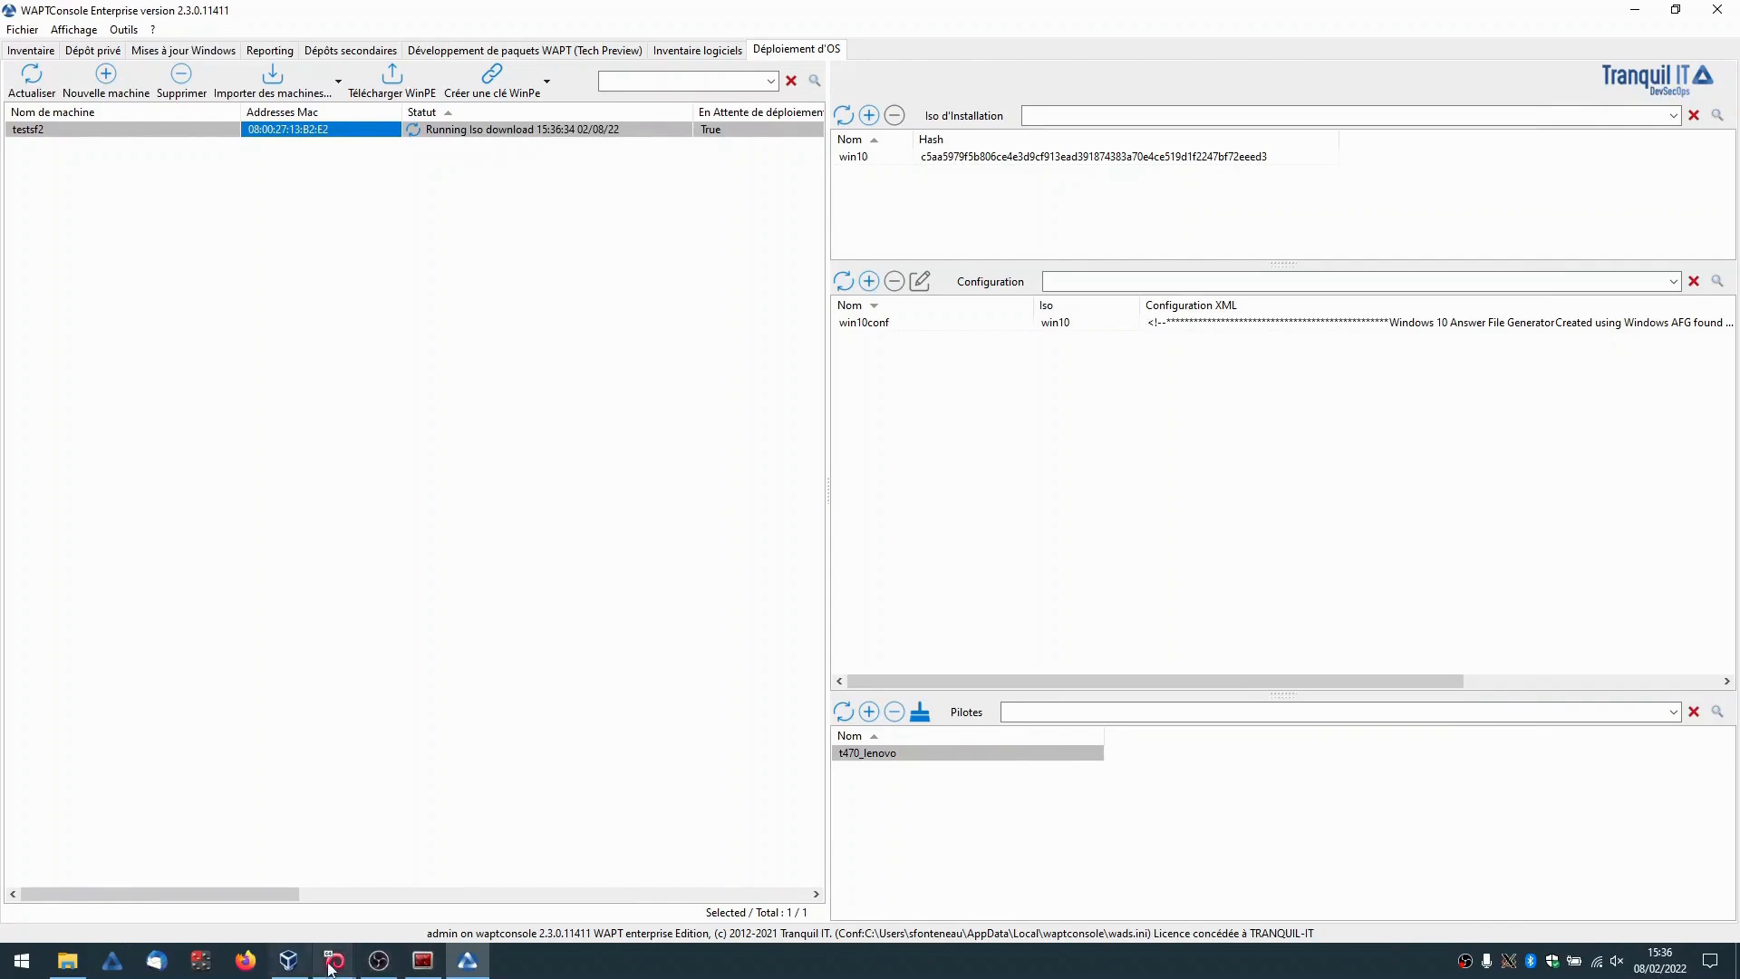
{"action": "mouse_move", "coordinate": [334, 959]}
{"action": "left_click", "coordinate": [443, 882]}
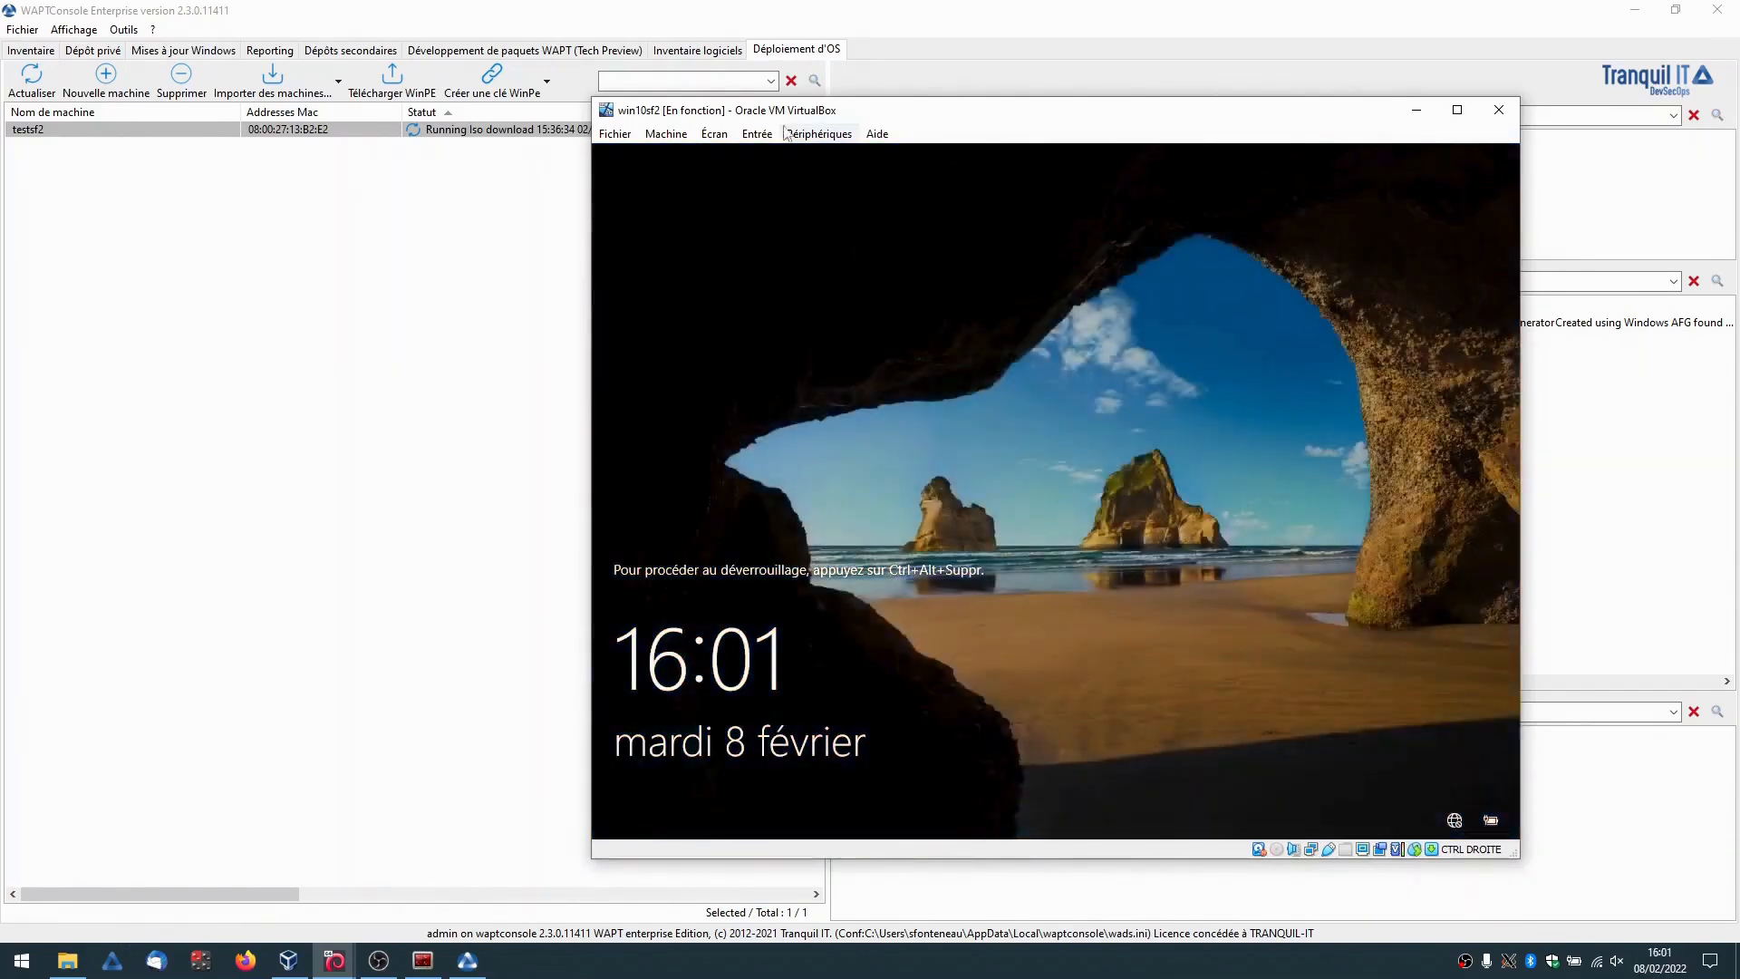
Send the unlock sequence to the win10sf2 virtual machine to bring up the Windows sign-in form.
{"action": "left_click", "coordinate": [784, 135]}
{"action": "mouse_move", "coordinate": [761, 136]}
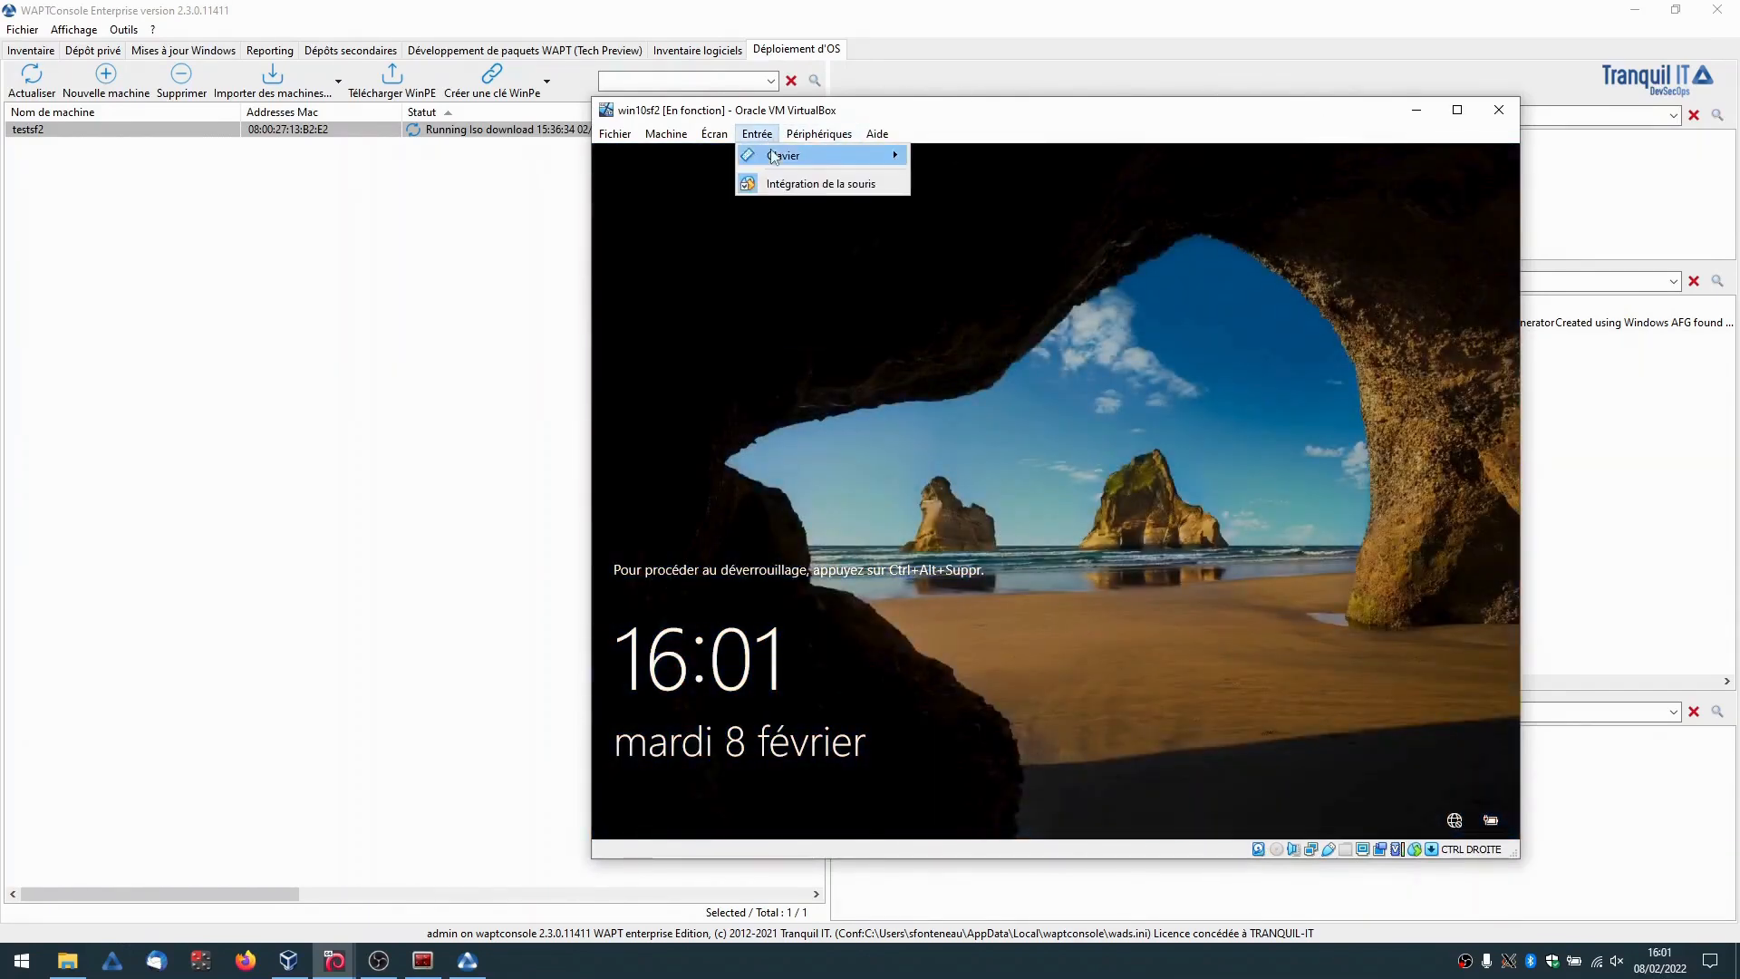
{"action": "left_click", "coordinate": [986, 206]}
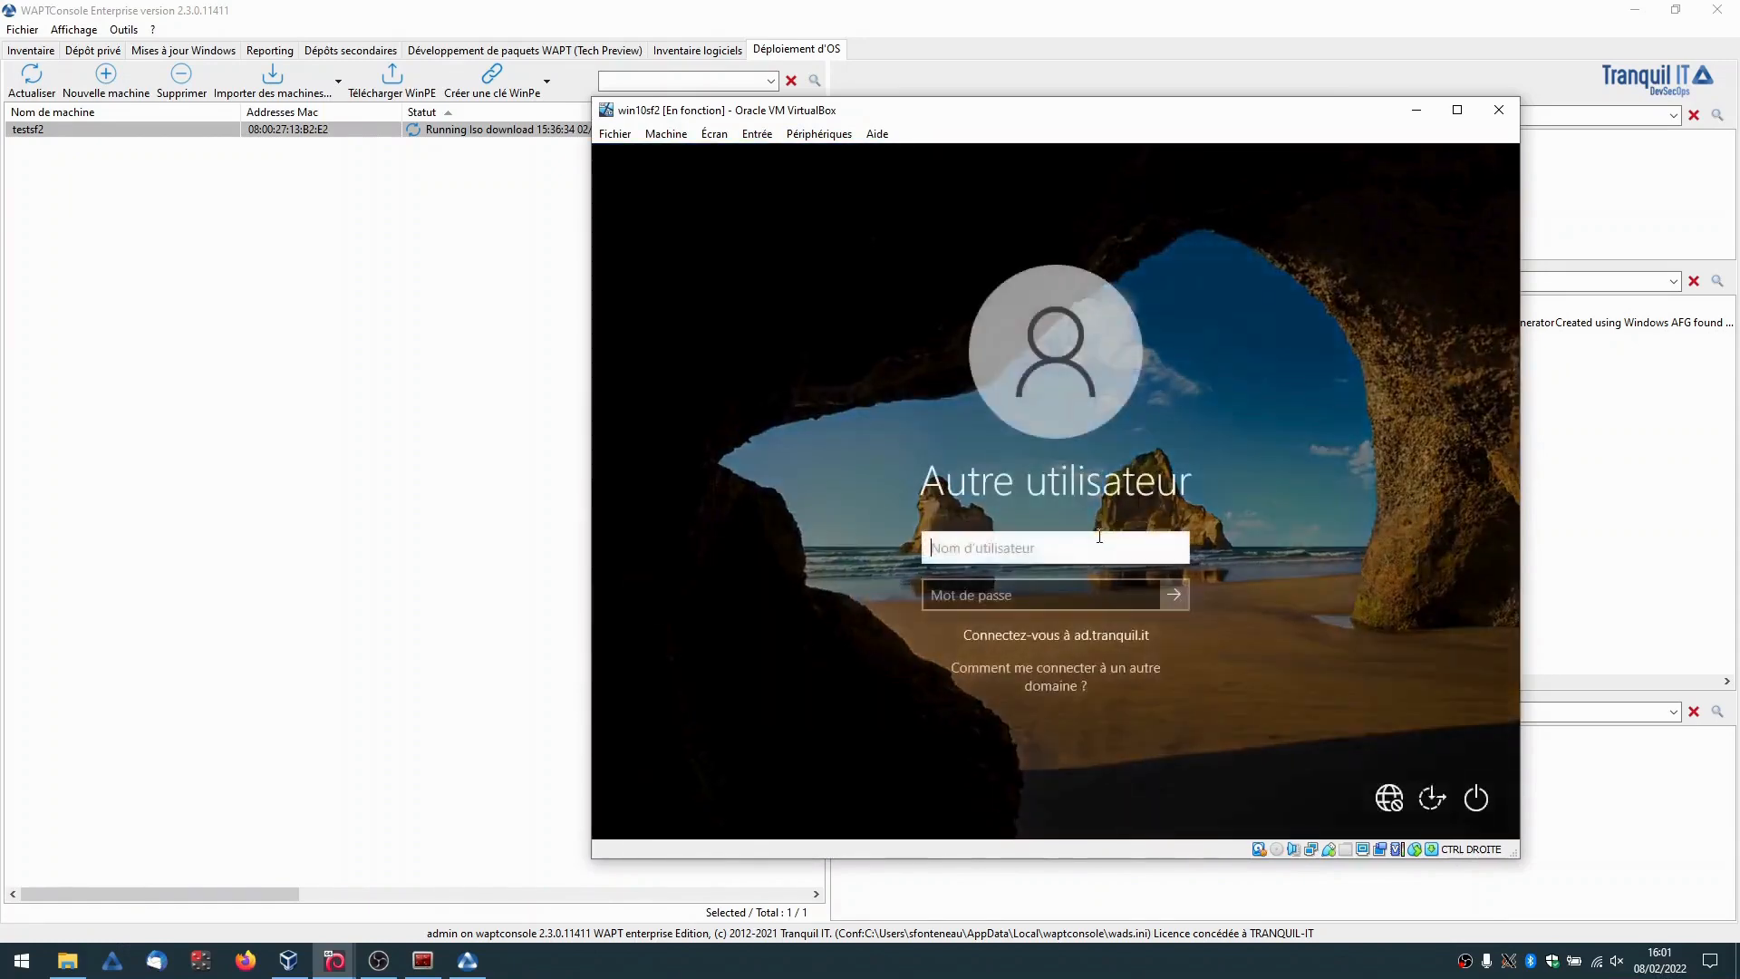
Return to WAPTConsole, refresh the machine inventory and examine the details of testsf2 in the test_join unit.
{"action": "left_click", "coordinate": [340, 211]}
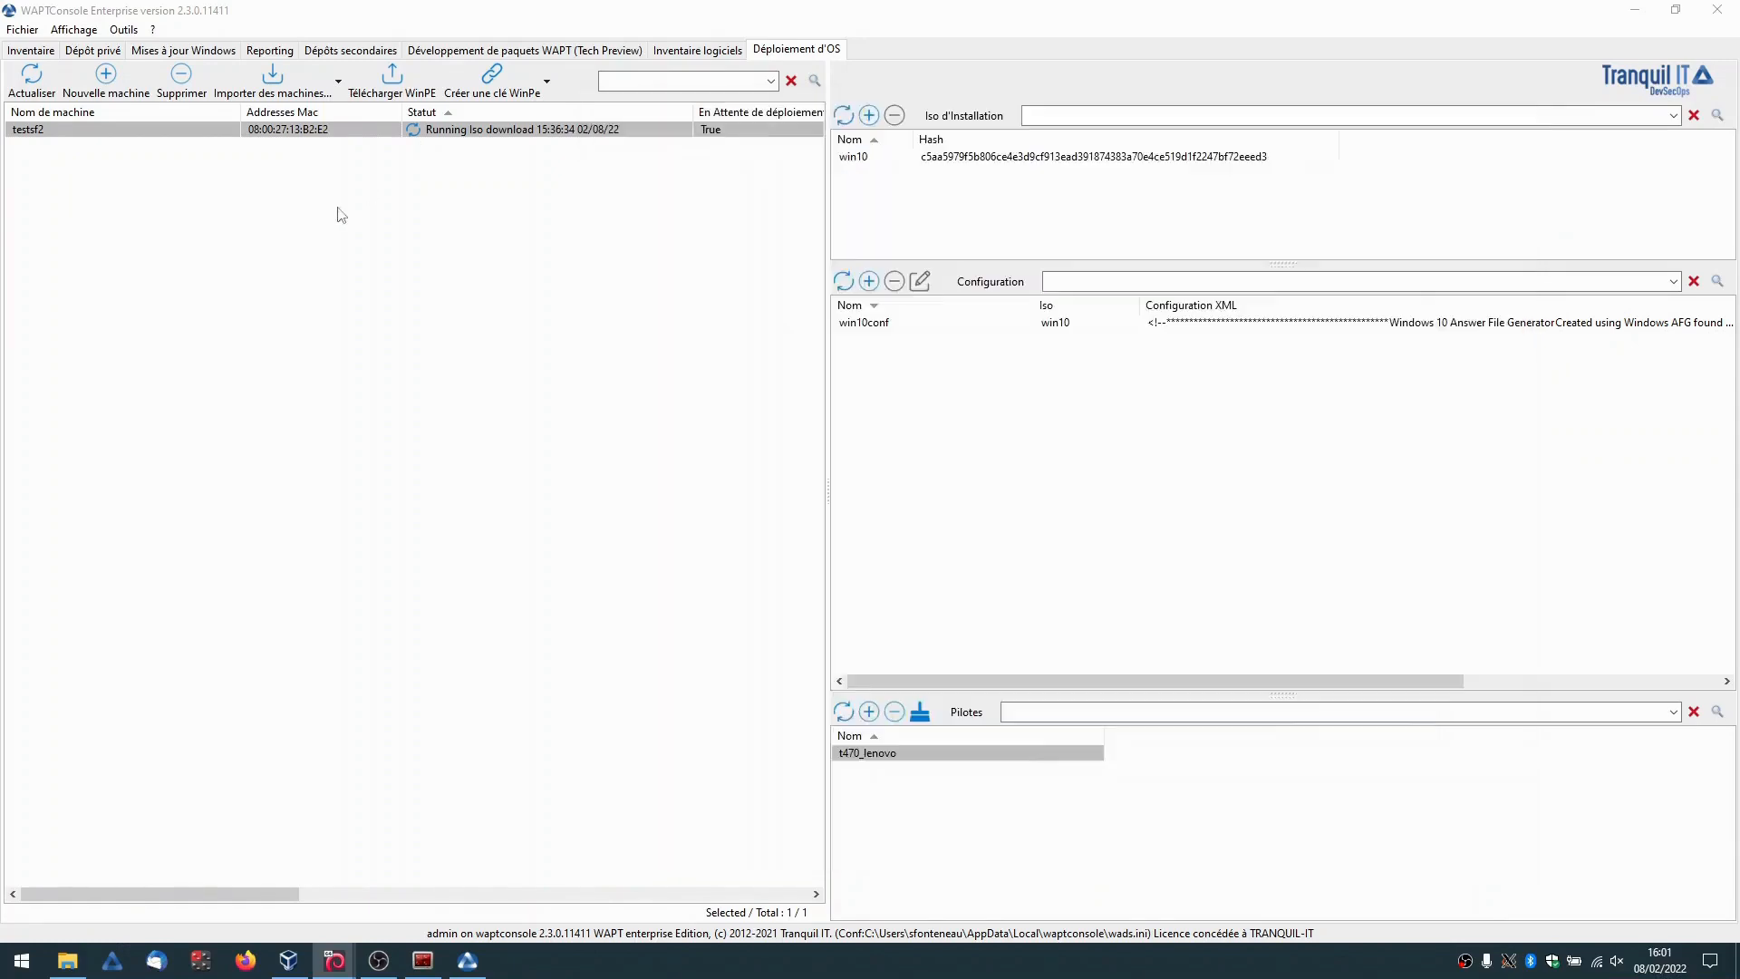
{"action": "left_click", "coordinate": [31, 49]}
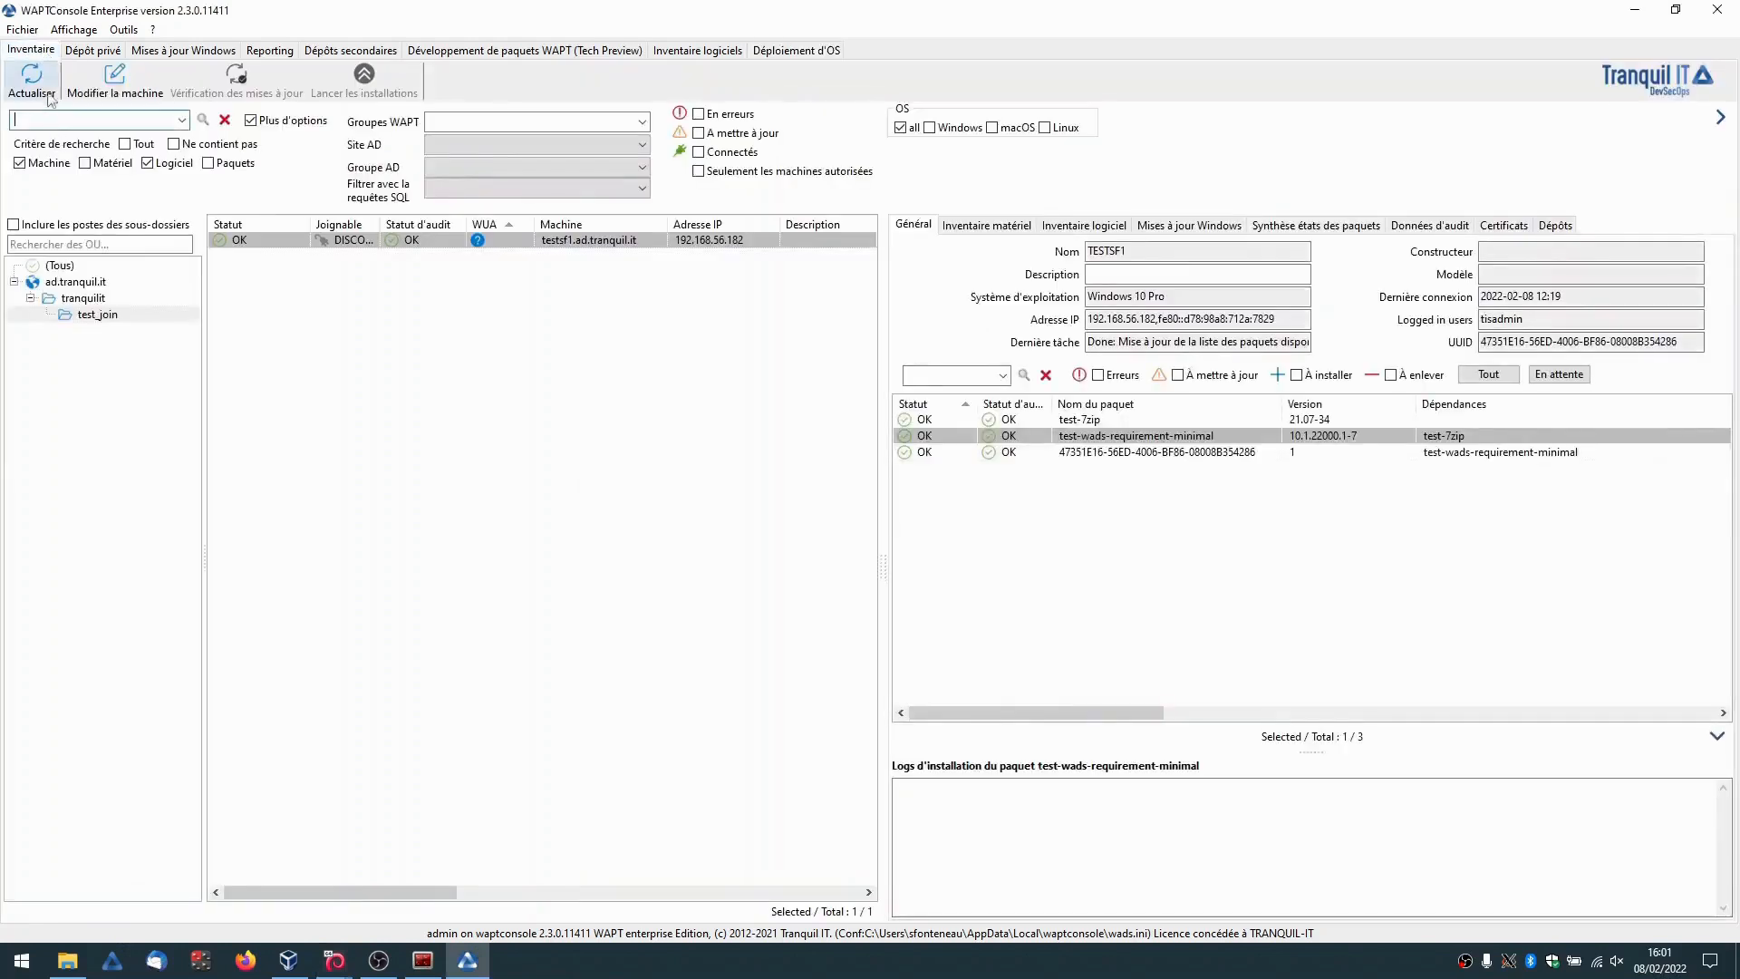
{"action": "left_click", "coordinate": [550, 240]}
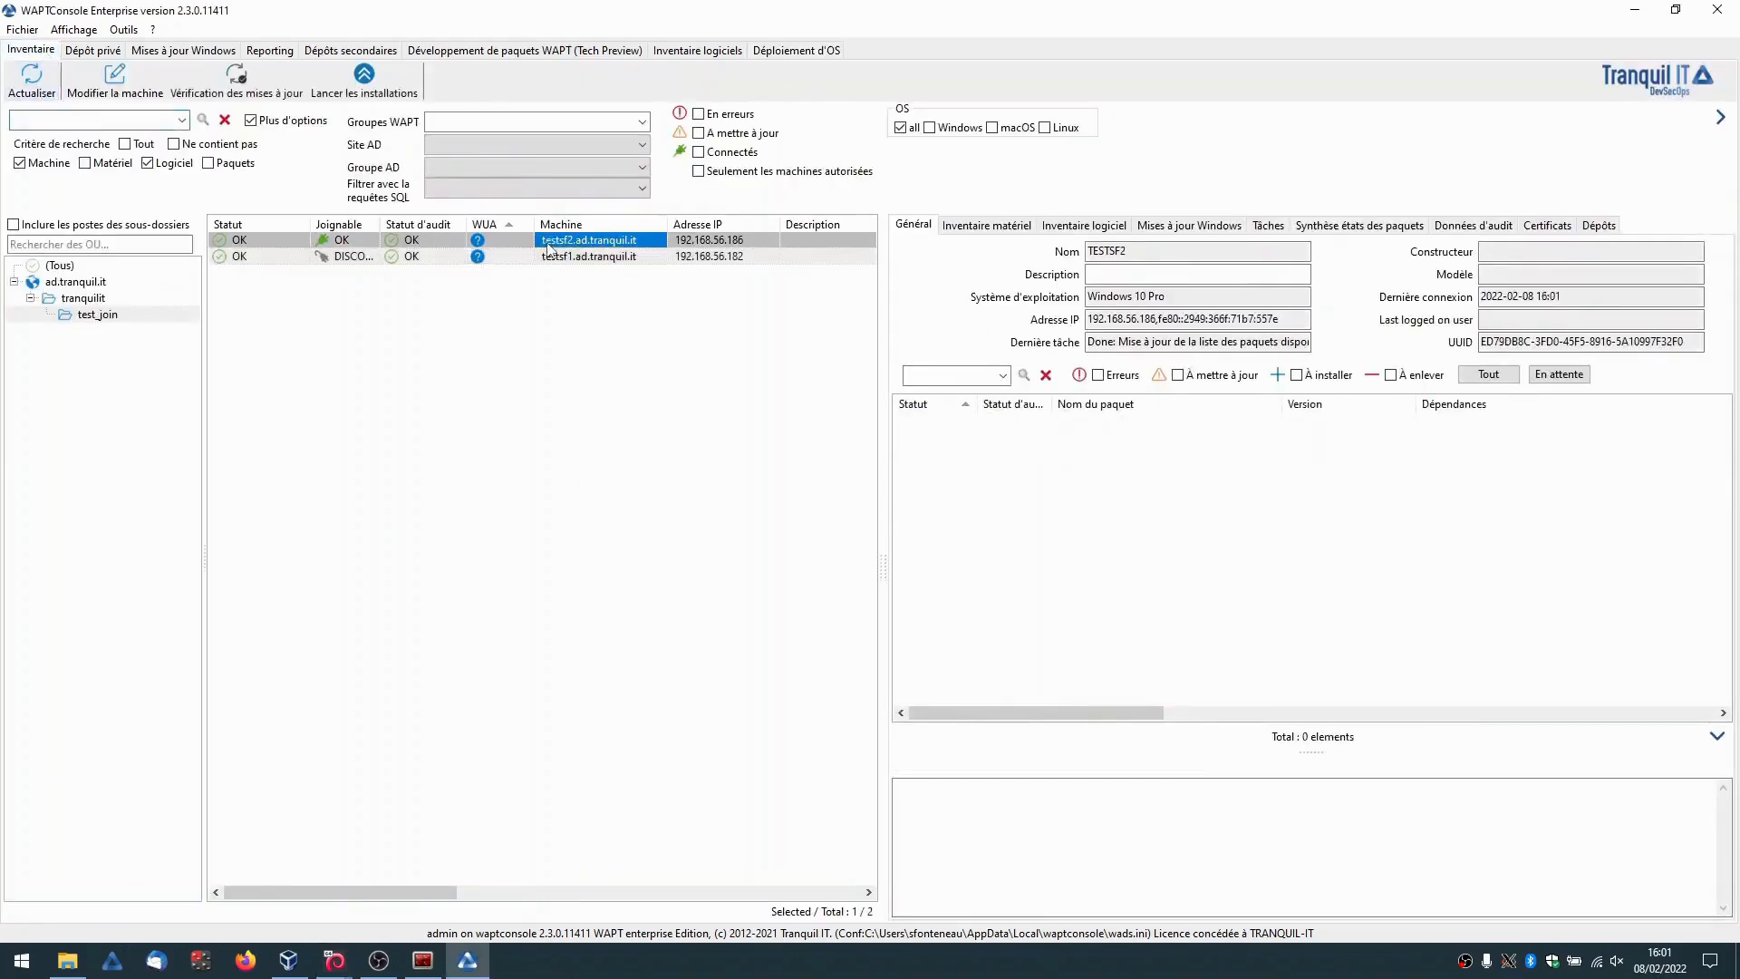